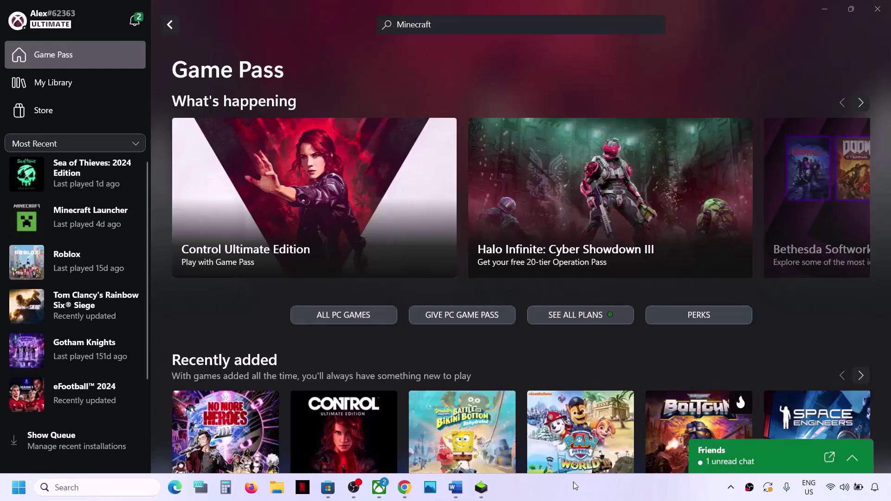
# - Copy the Xbox live-status link from the Word step list before switching to Chrome
pyautogui.click(457, 488)
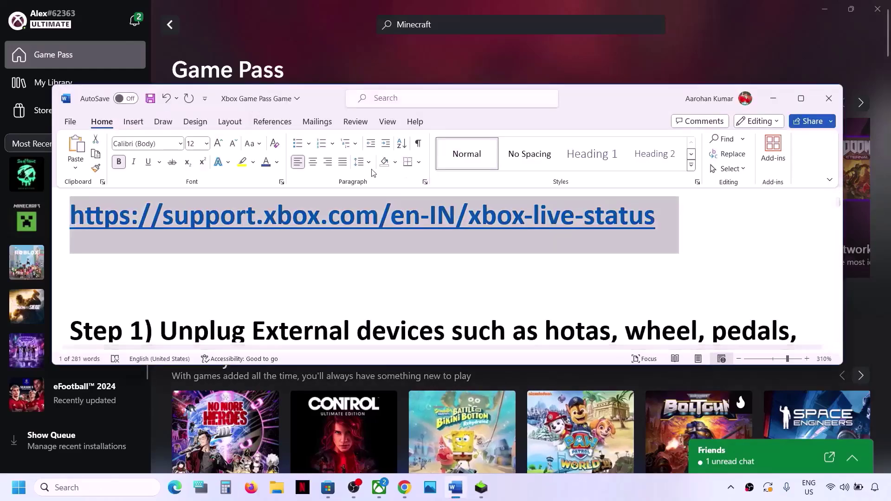
pyautogui.rightClick(347, 200)
pyautogui.click(373, 236)
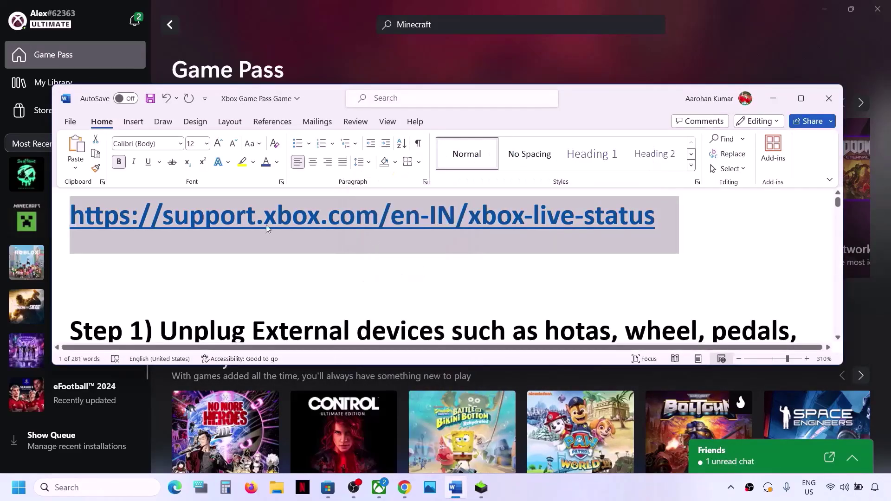
pyautogui.click(404, 487)
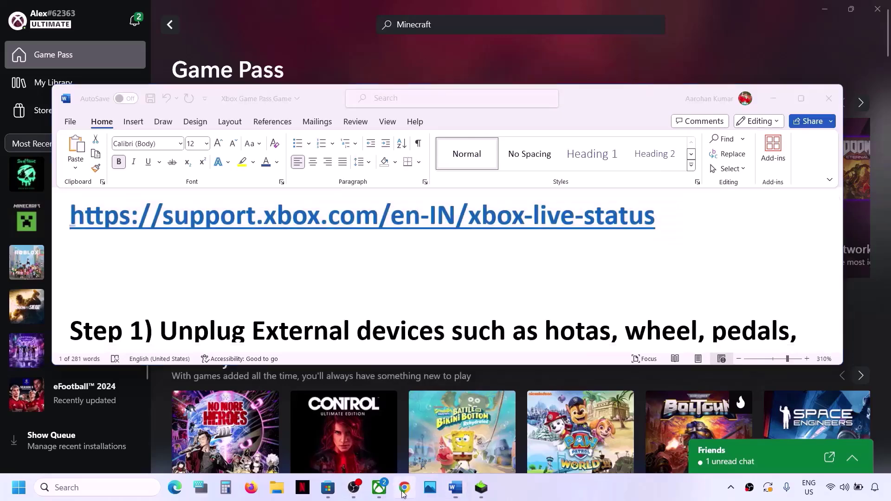
pyautogui.scroll(2, 228, 265)
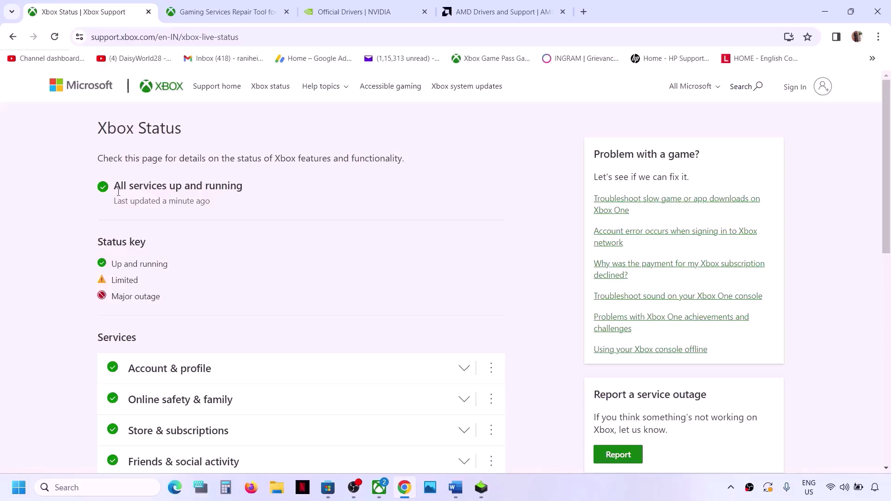
pyautogui.moveTo(115, 187); pyautogui.dragTo(252, 192)
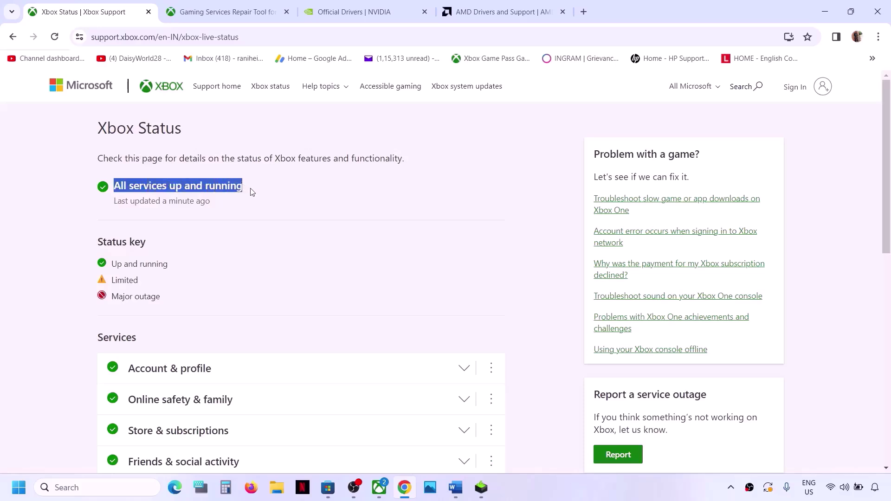
pyautogui.click(253, 192)
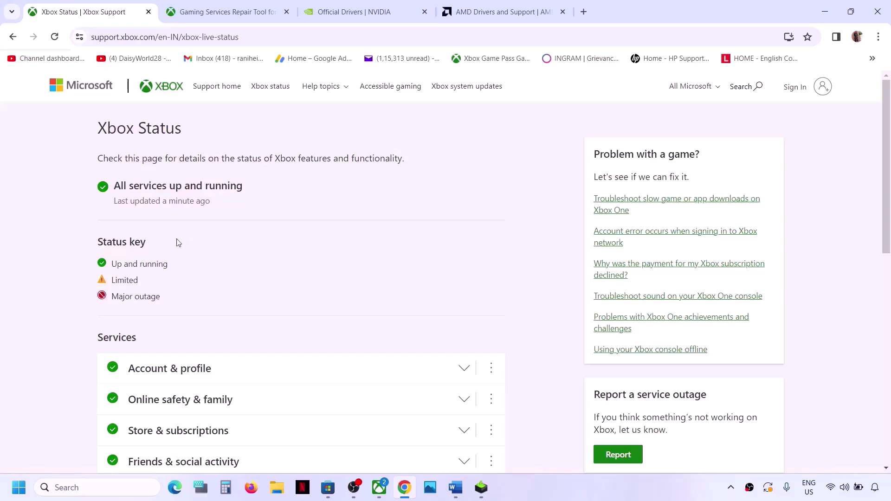
pyautogui.scroll(-4, 175, 272)
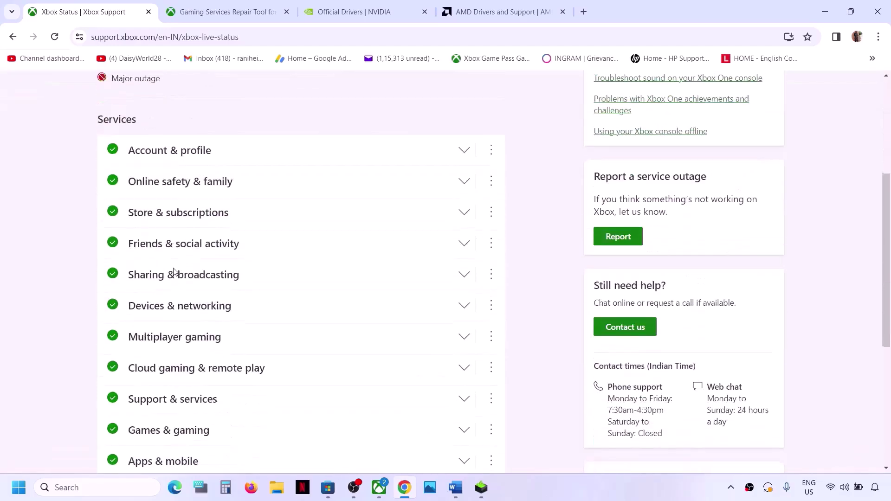
pyautogui.scroll(-2, 116, 297)
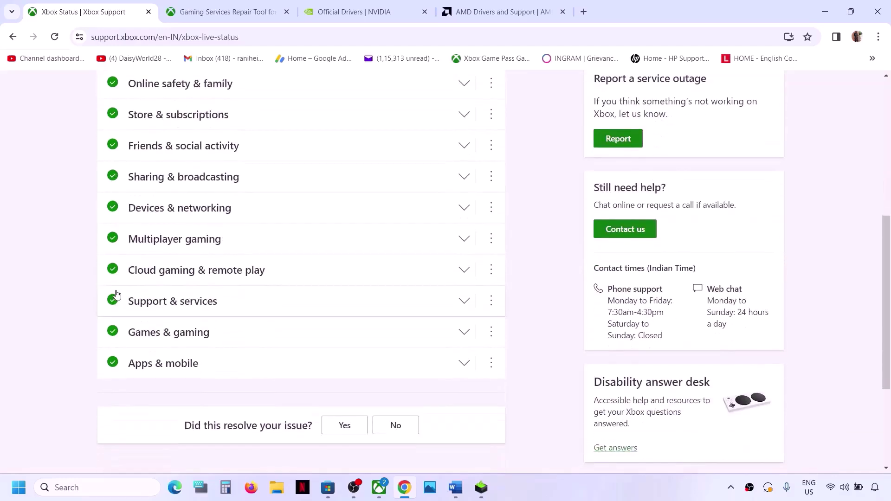
pyautogui.scroll(2, 116, 297)
pyautogui.scroll(4, 129, 392)
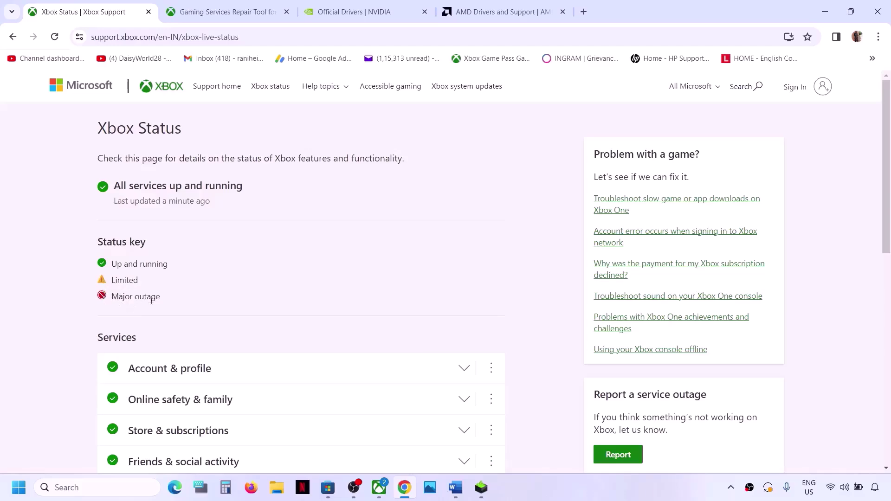
pyautogui.scroll(-4, 135, 370)
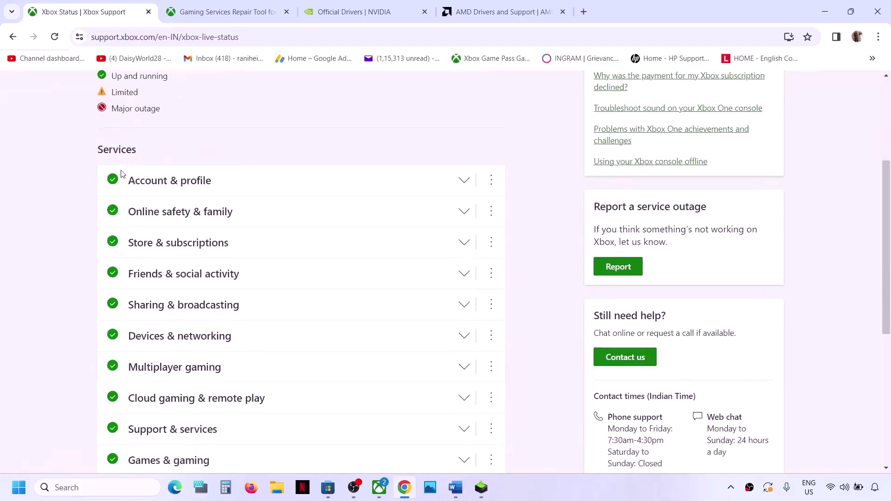
pyautogui.scroll(-3, 133, 328)
pyautogui.scroll(2, 175, 201)
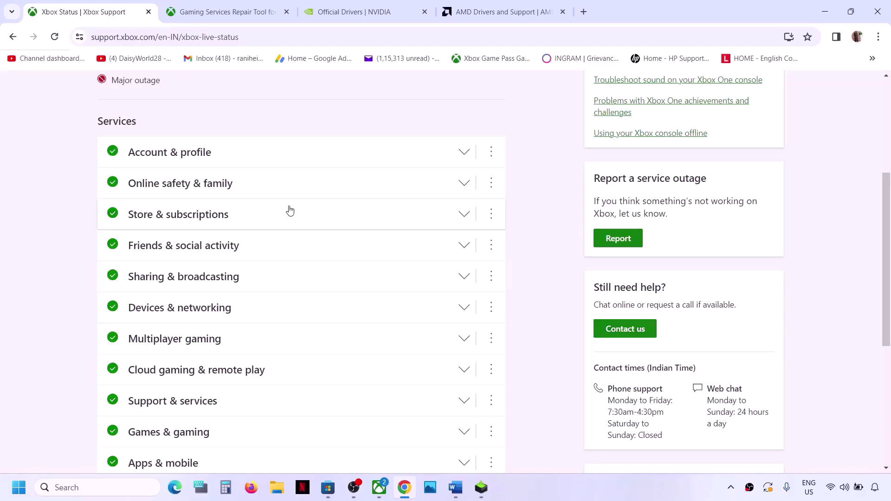
pyautogui.scroll(-1, 289, 209)
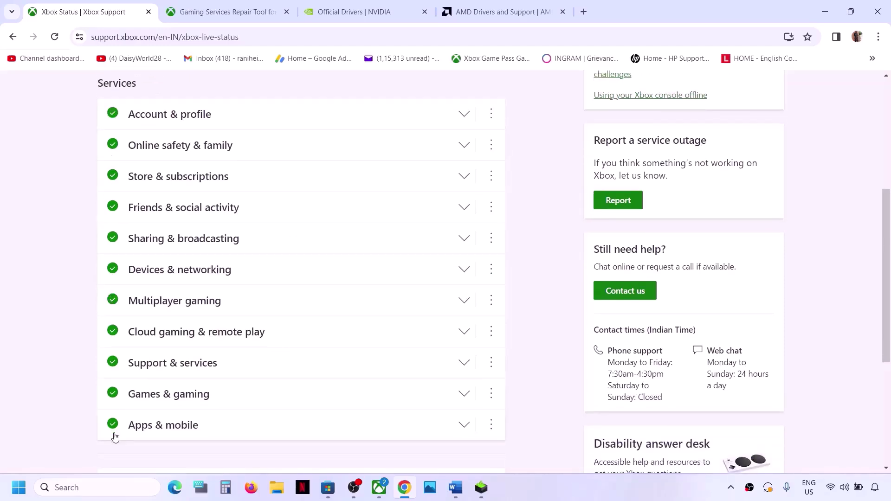
pyautogui.scroll(5, 224, 386)
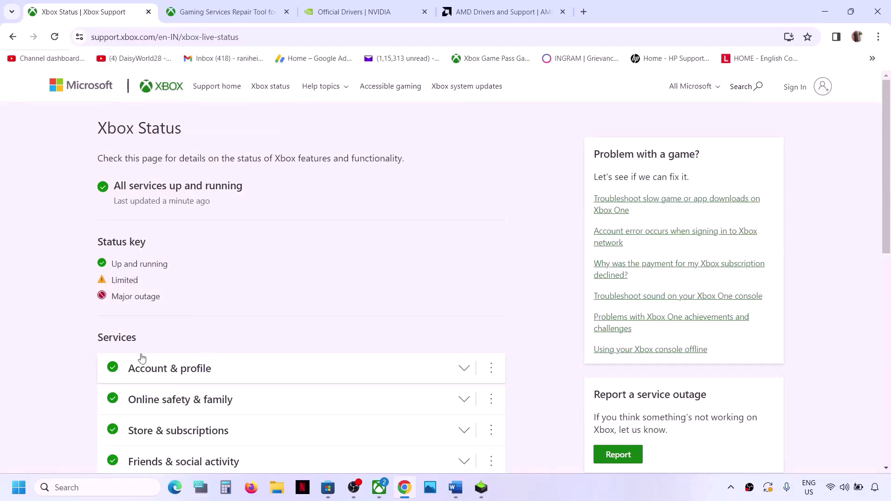
pyautogui.scroll(-3, 207, 324)
pyautogui.scroll(3, 223, 320)
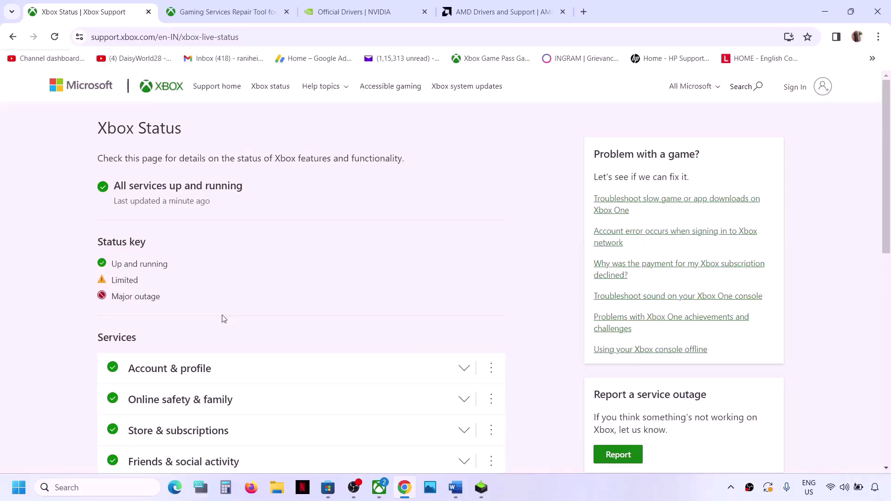
# - Maximise Word and remove 'mouse' and its extra comma from Step 1's device list
pyautogui.hotkey('alt', 'Tab')
pyautogui.scroll(-3, 267, 287)
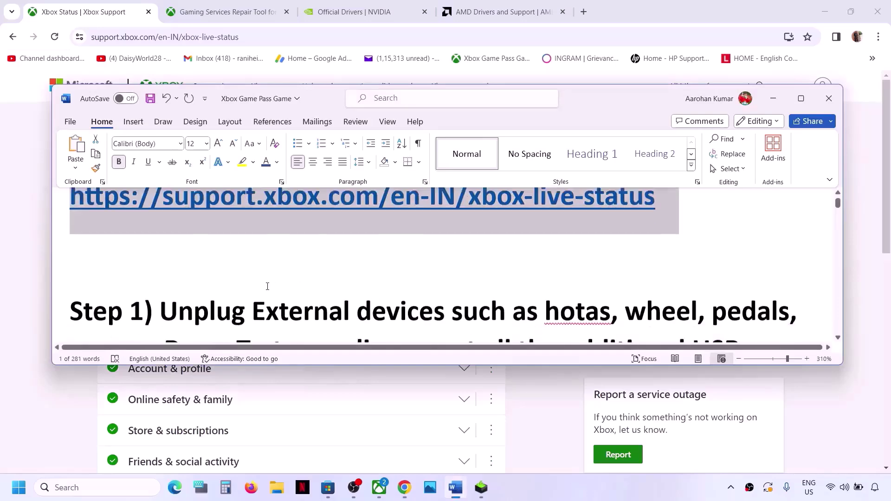
pyautogui.moveTo(164, 258); pyautogui.dragTo(610, 255)
pyautogui.click(800, 99)
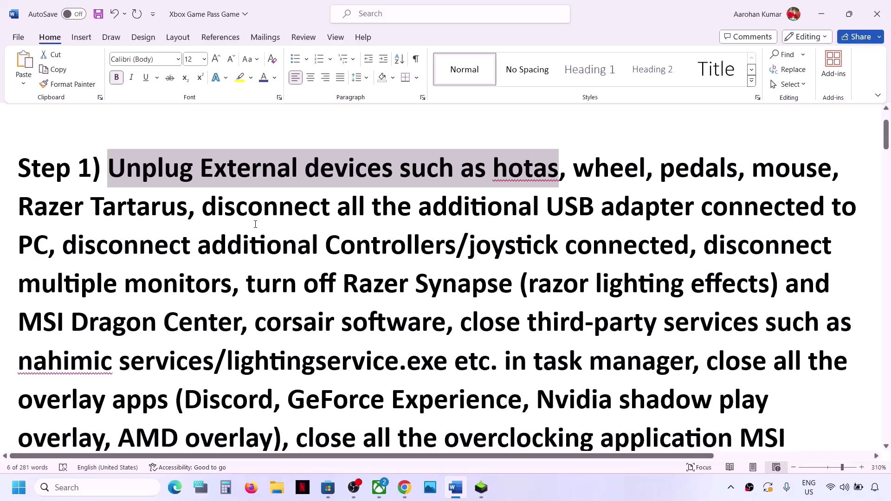
pyautogui.doubleClick(770, 167)
pyautogui.press('Delete')
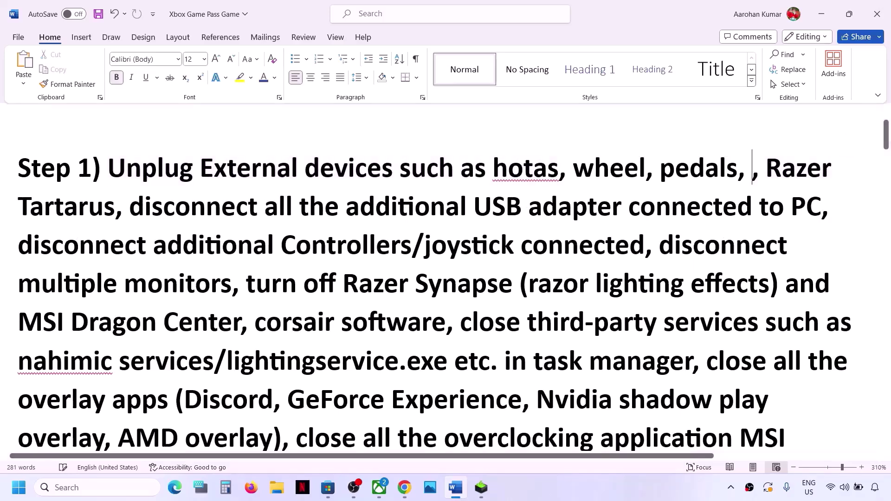
pyautogui.press('BackSpace')
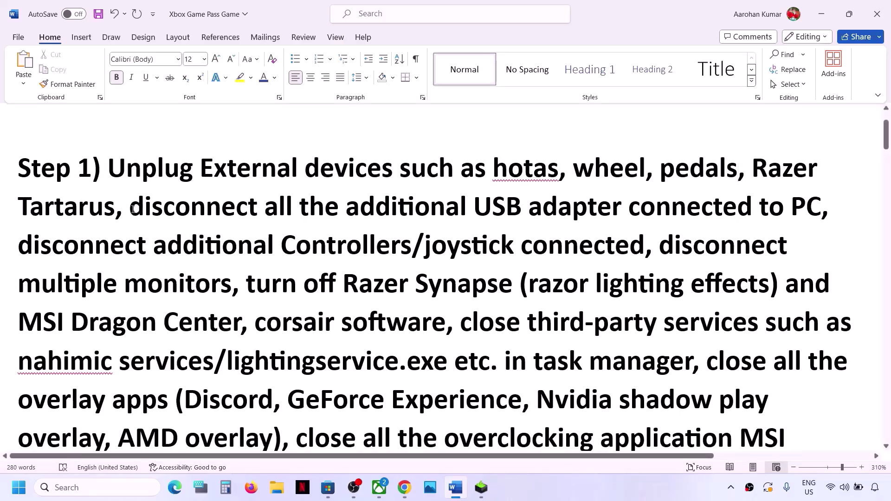
# - Highlight Step 1's USB adapter, controllers and multiple-monitor instructions in turn
pyautogui.moveTo(133, 209); pyautogui.dragTo(721, 200)
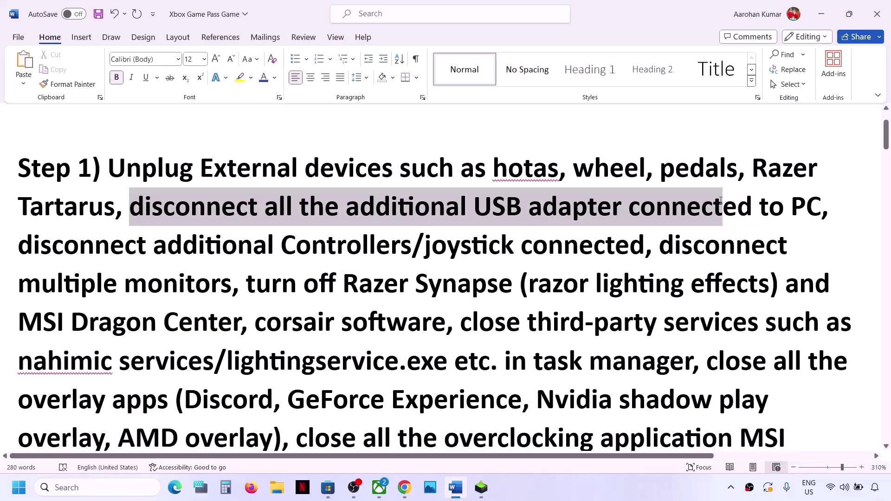
pyautogui.moveTo(720, 201); pyautogui.dragTo(721, 201)
pyautogui.moveTo(24, 250); pyautogui.dragTo(593, 260)
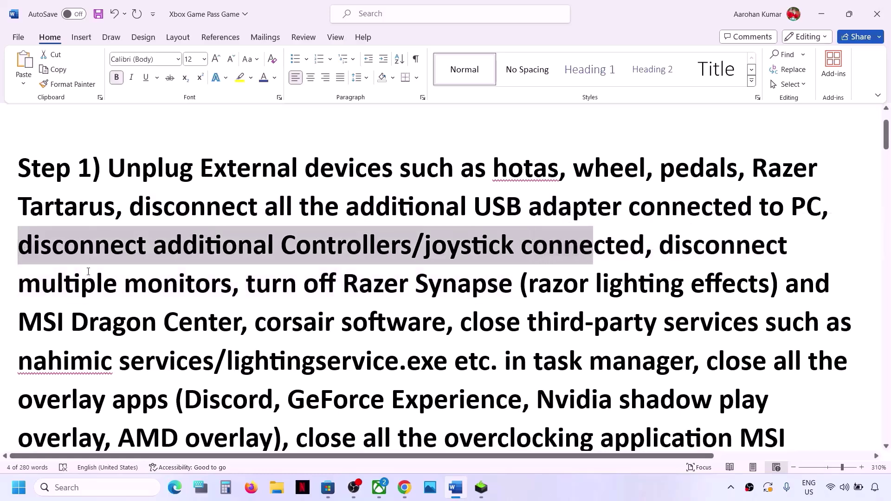
pyautogui.click(64, 261)
pyautogui.moveTo(64, 261); pyautogui.dragTo(519, 247)
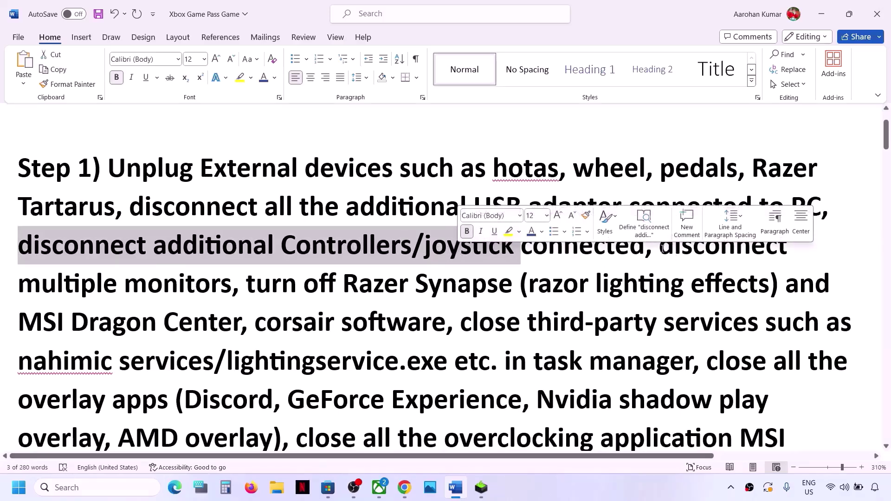
pyautogui.moveTo(659, 251); pyautogui.dragTo(637, 367)
pyautogui.click(232, 289)
# - Exit Riot Games and Steam from the hidden system tray icons
pyautogui.click(731, 487)
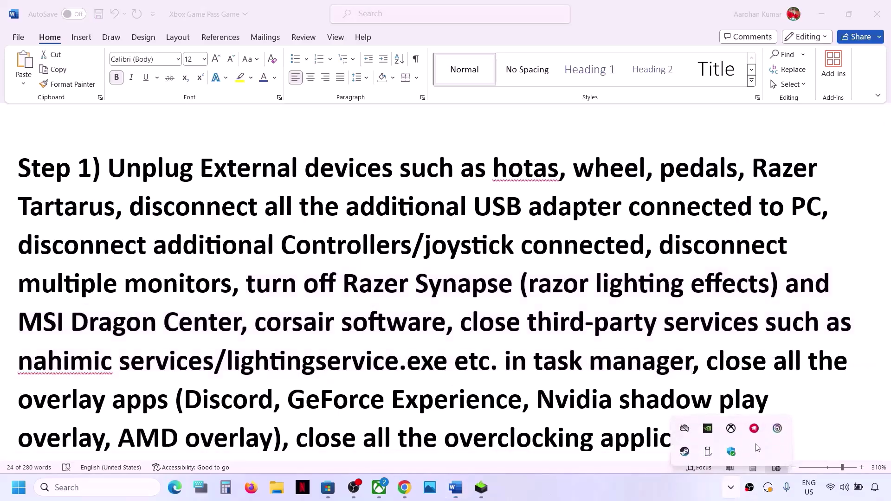
pyautogui.rightClick(756, 429)
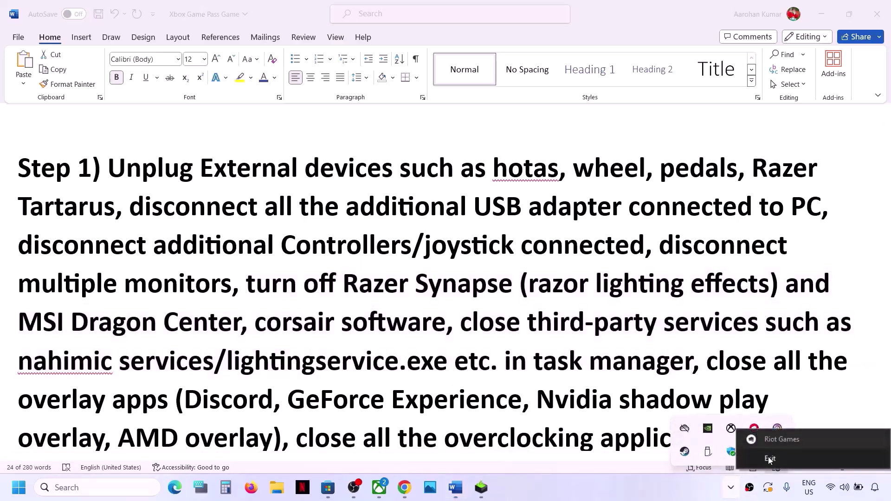
pyautogui.click(770, 459)
pyautogui.rightClick(685, 451)
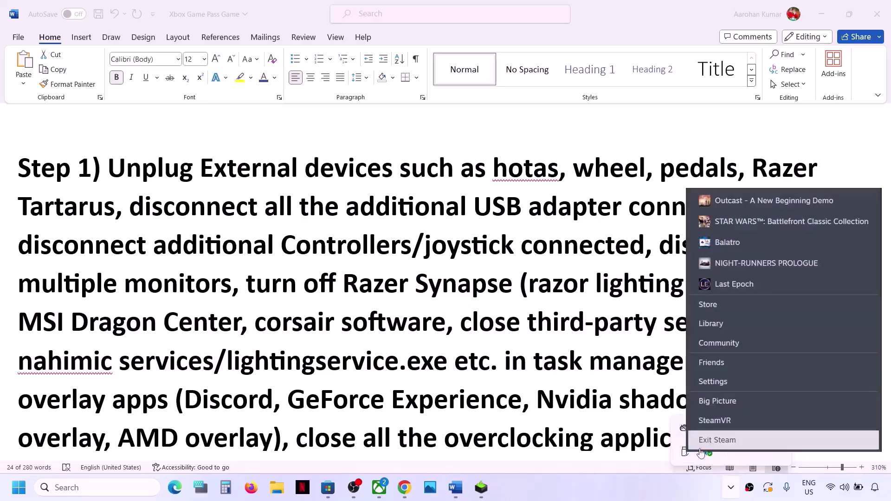
pyautogui.click(724, 440)
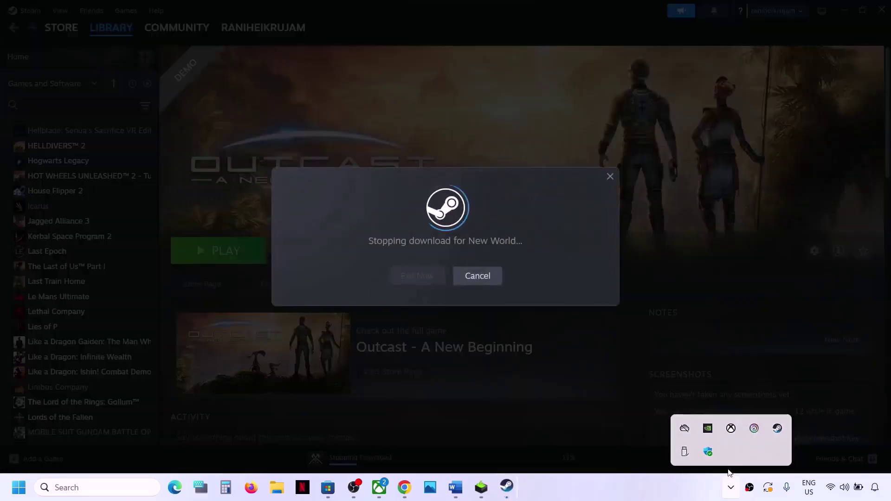
# - Quit Ubisoft Connect from the tray, dismiss the Riot Client notice, and return to Word
pyautogui.click(730, 496)
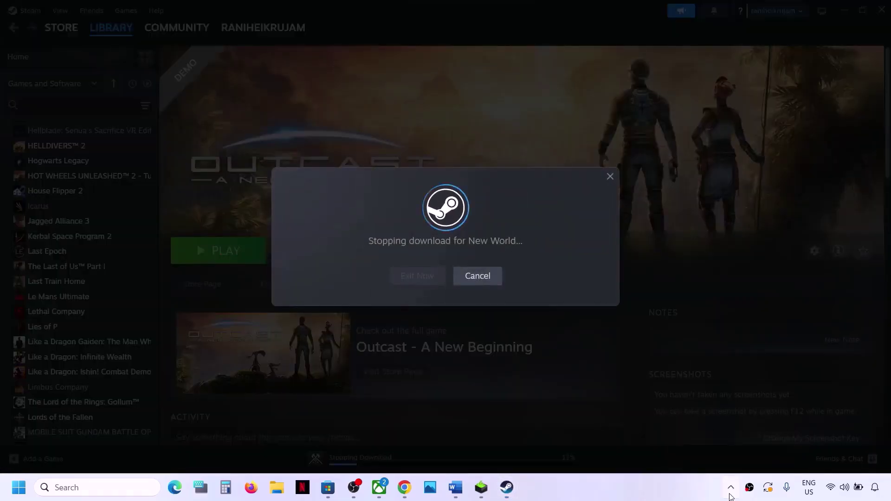
pyautogui.click(730, 496)
pyautogui.rightClick(757, 436)
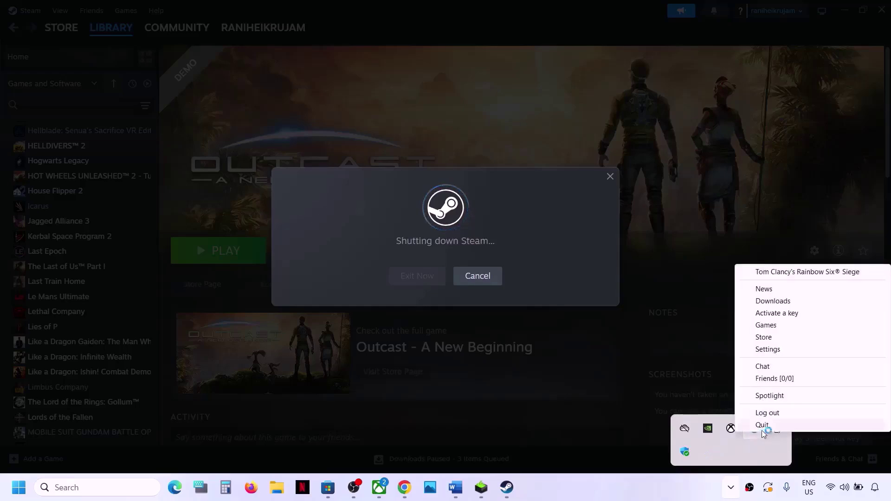
pyautogui.click(747, 424)
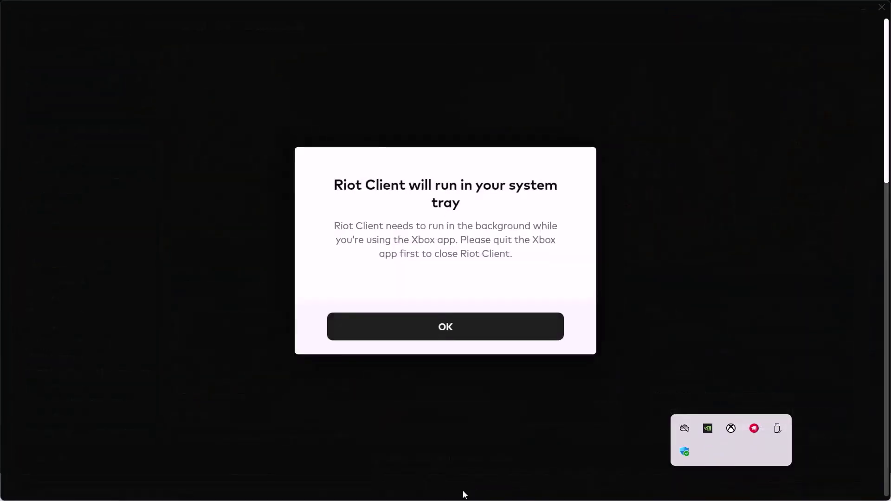
pyautogui.click(463, 330)
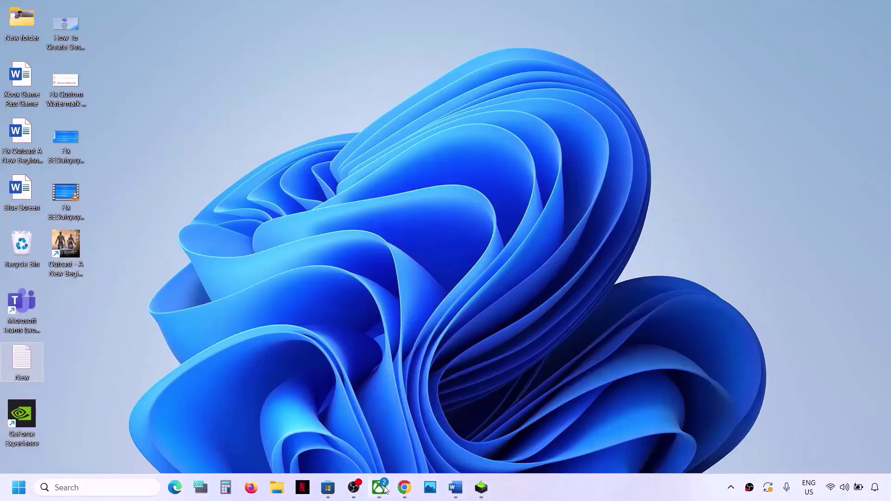
pyautogui.click(379, 487)
pyautogui.click(455, 488)
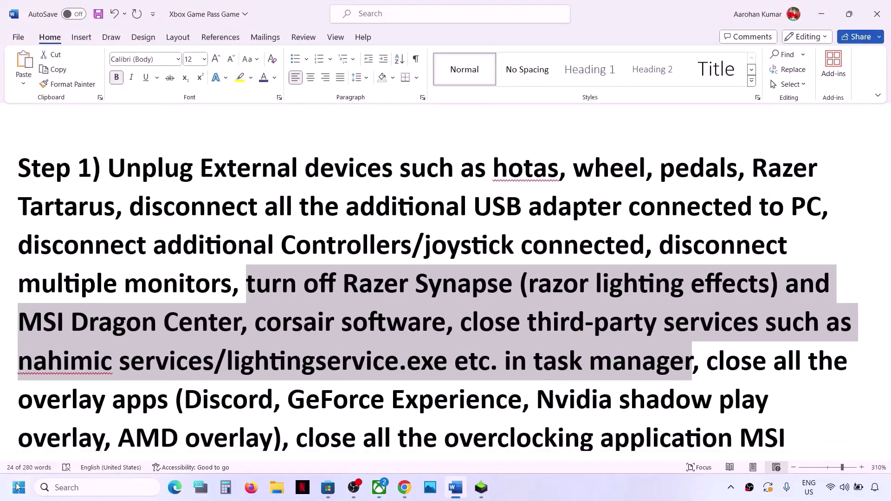
# - Open Task Manager and bring up the End task option for OBS Studio
pyautogui.rightClick(19, 487)
pyautogui.click(41, 344)
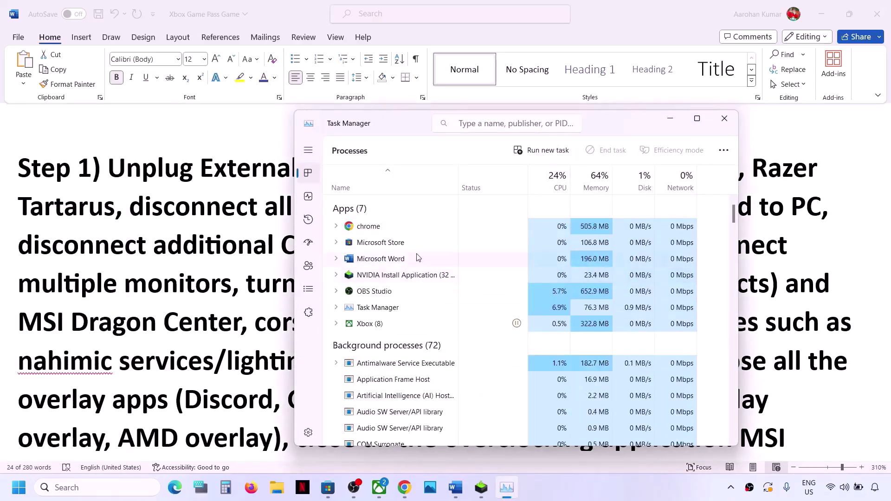
pyautogui.rightClick(398, 292)
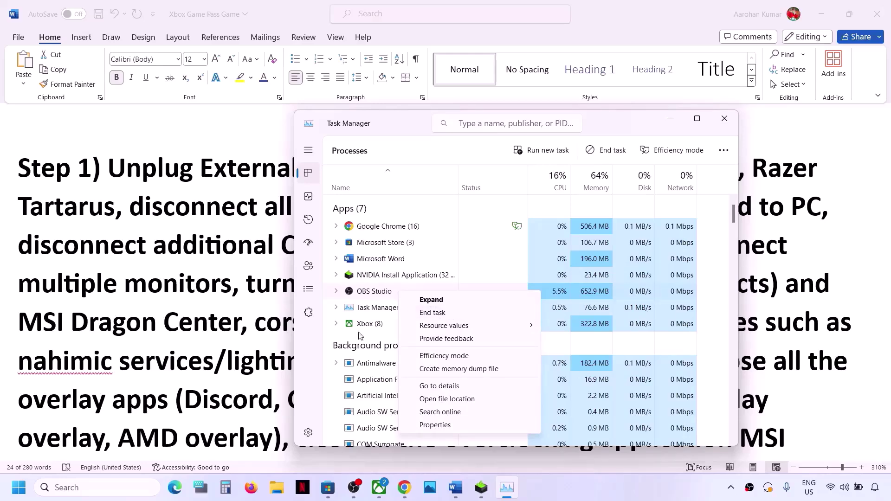
pyautogui.click(247, 344)
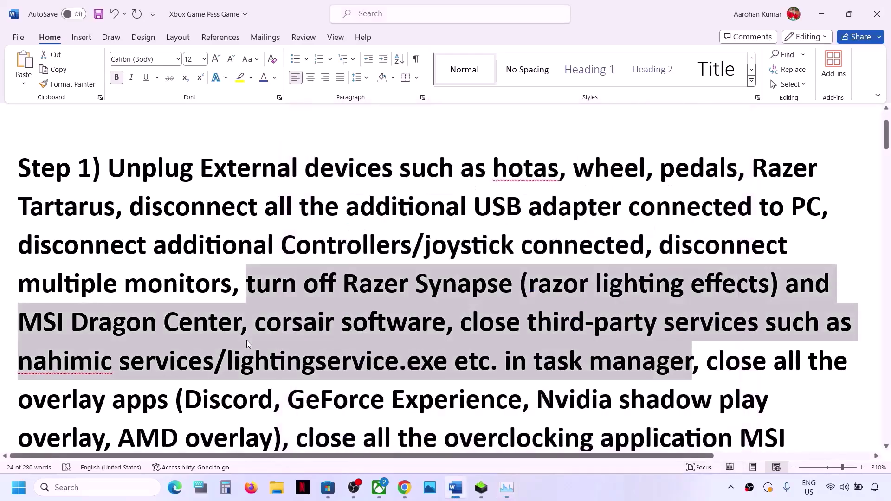
pyautogui.click(314, 381)
pyautogui.moveTo(288, 365); pyautogui.dragTo(165, 406)
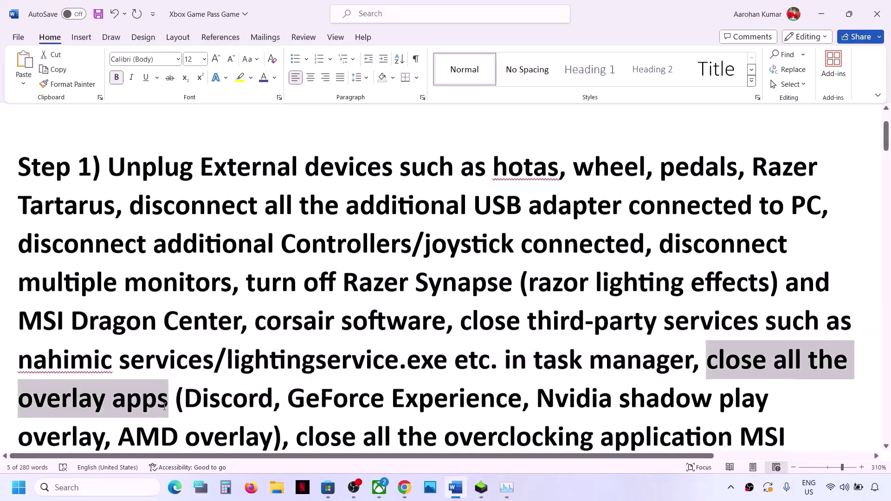
pyautogui.scroll(-2, 165, 407)
pyautogui.moveTo(185, 299); pyautogui.dragTo(522, 301)
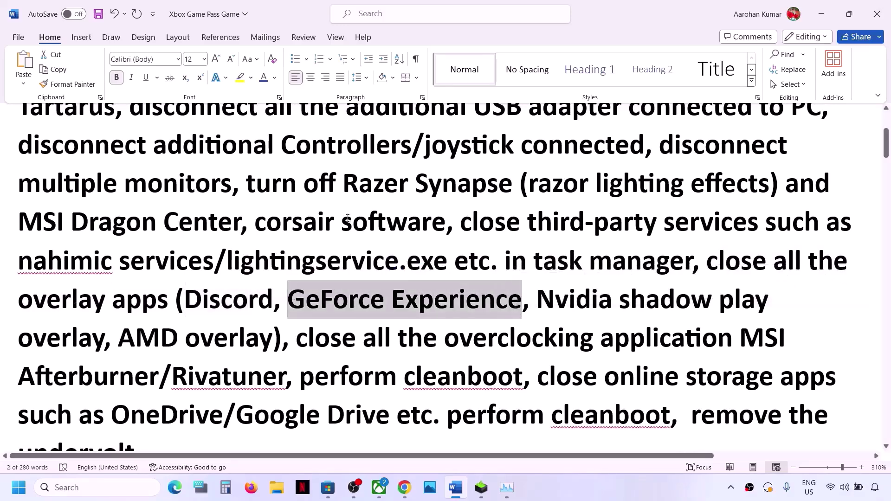
pyautogui.moveTo(711, 261); pyautogui.dragTo(281, 374)
pyautogui.click(297, 343)
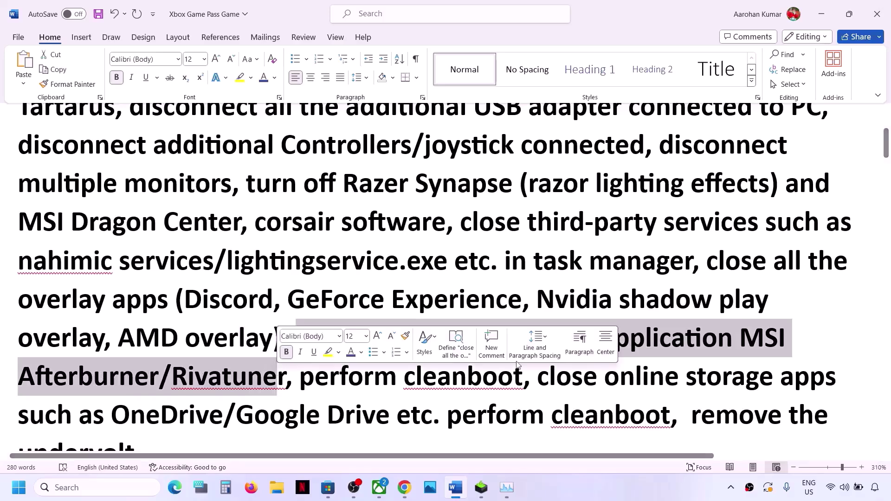
pyautogui.click(569, 300)
pyautogui.moveTo(446, 346); pyautogui.dragTo(610, 350)
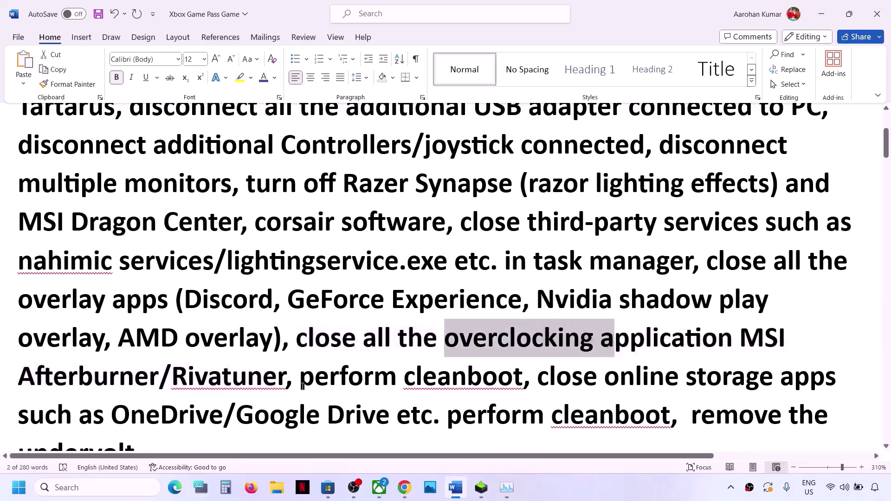
pyautogui.moveTo(314, 383); pyautogui.dragTo(520, 384)
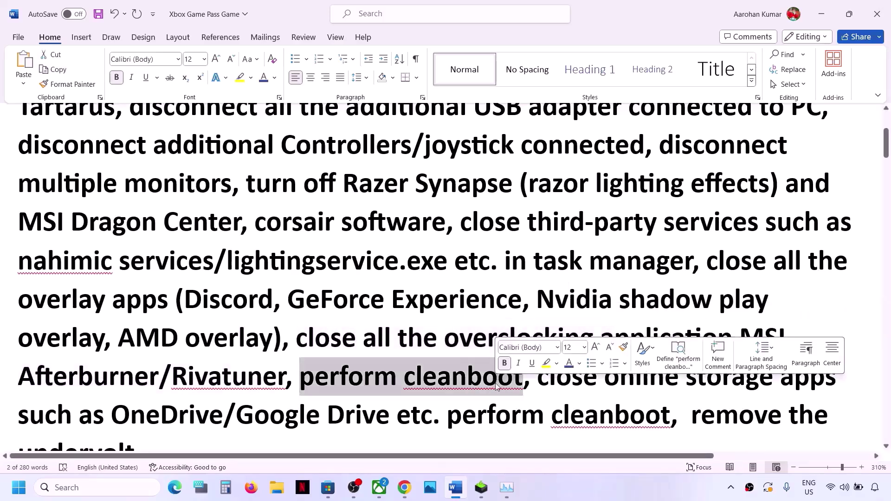
# - Open System Configuration, hide all Microsoft services on the Services tab, and confirm with OK
pyautogui.click(83, 488)
pyautogui.write('system')
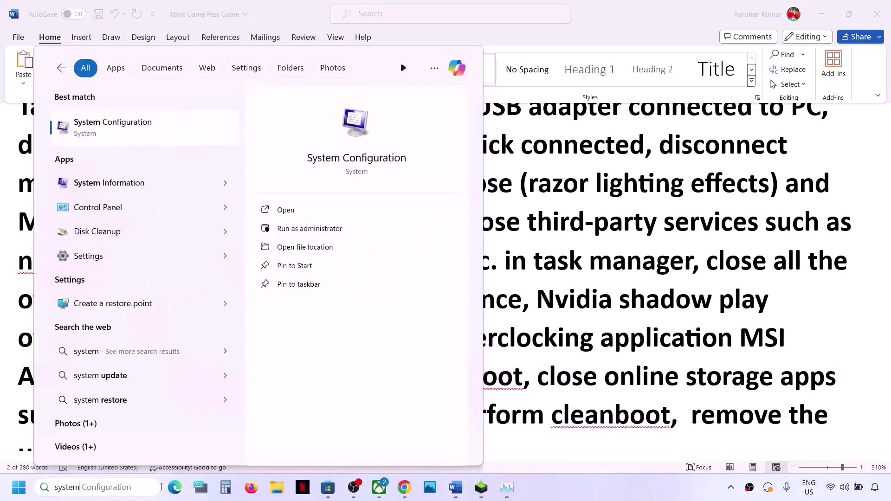
pyautogui.press('Right')
pyautogui.click(111, 134)
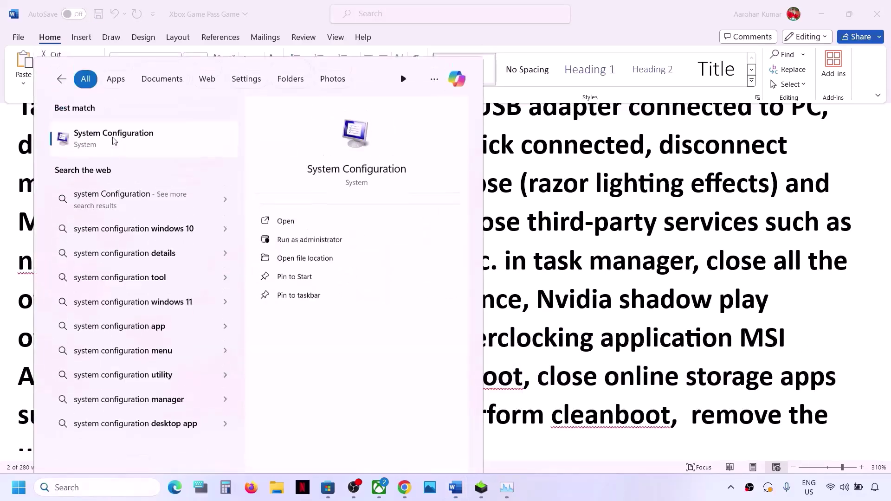
pyautogui.click(365, 156)
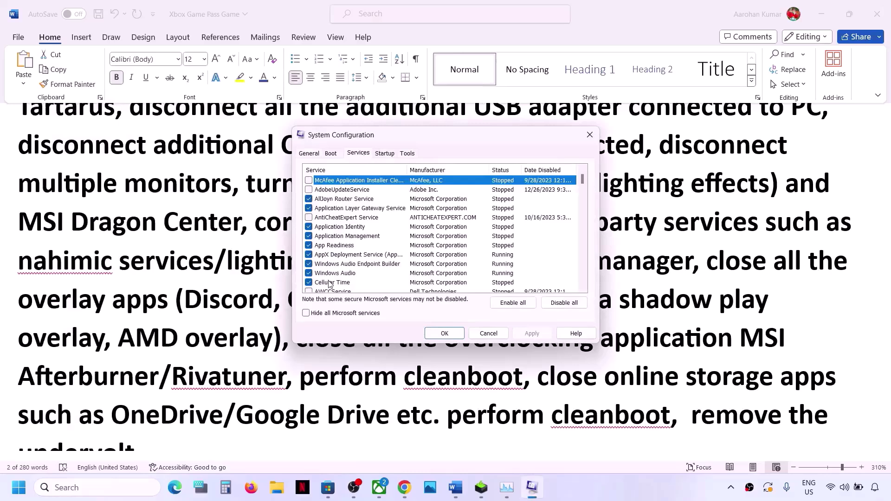
pyautogui.click(307, 313)
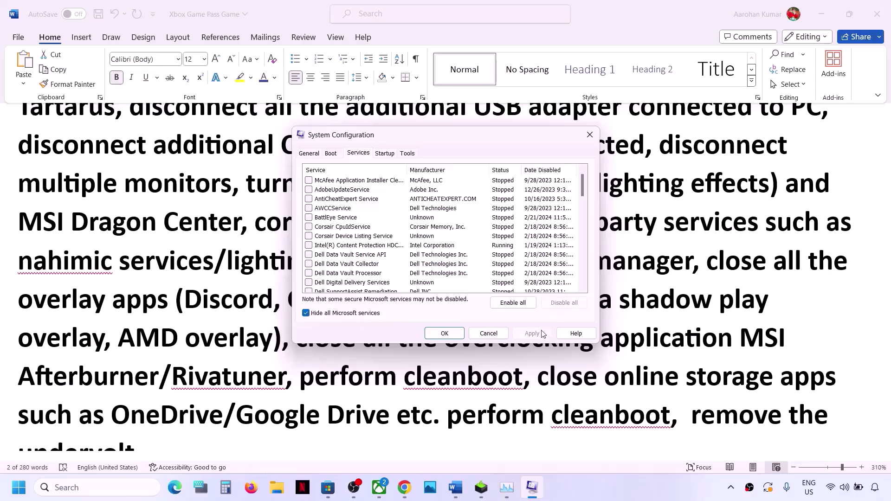
pyautogui.click(445, 333)
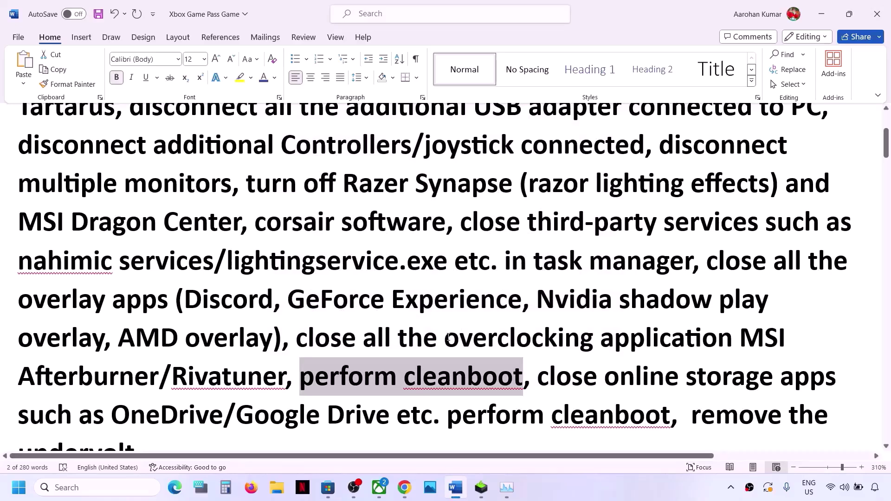
# - Quit OneDrive from the system tray and confirm closing it
pyautogui.scroll(-2, 448, 337)
pyautogui.moveTo(542, 292); pyautogui.dragTo(209, 328)
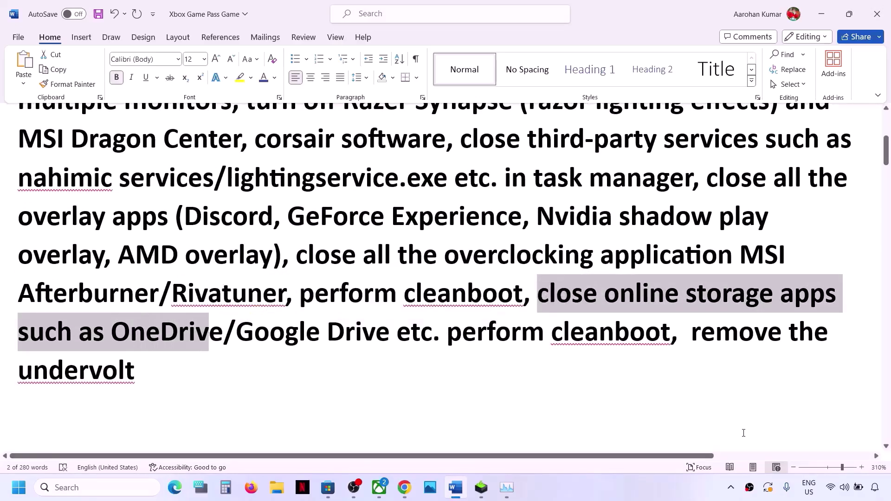
pyautogui.click(731, 487)
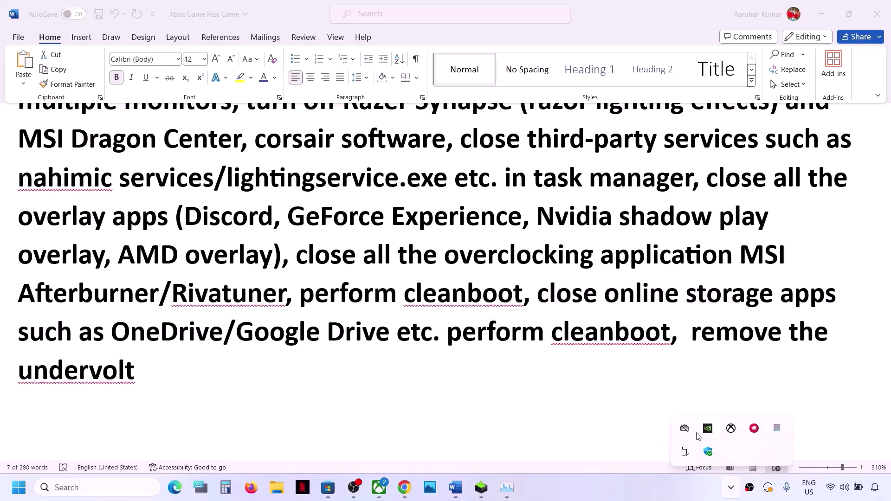
pyautogui.rightClick(685, 430)
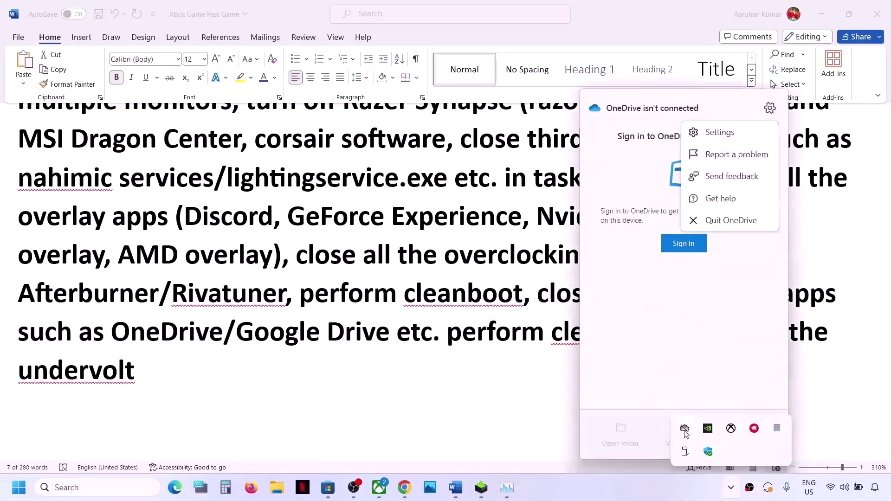
pyautogui.click(745, 175)
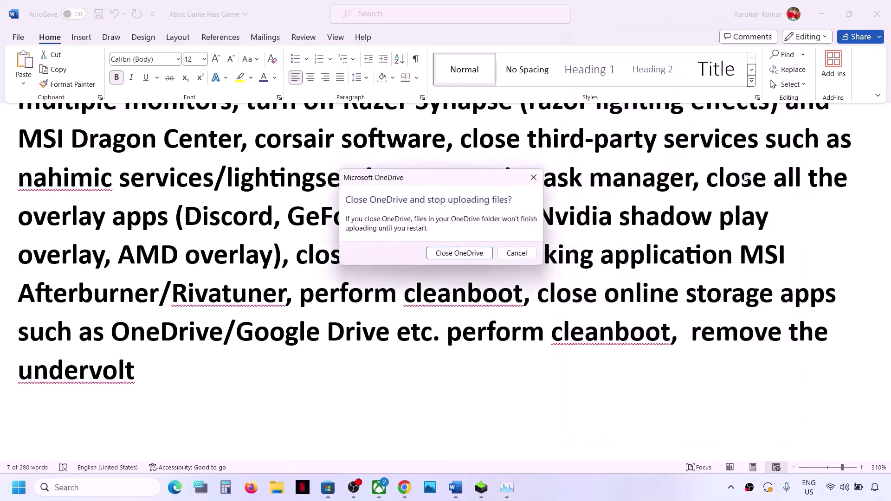
pyautogui.click(482, 254)
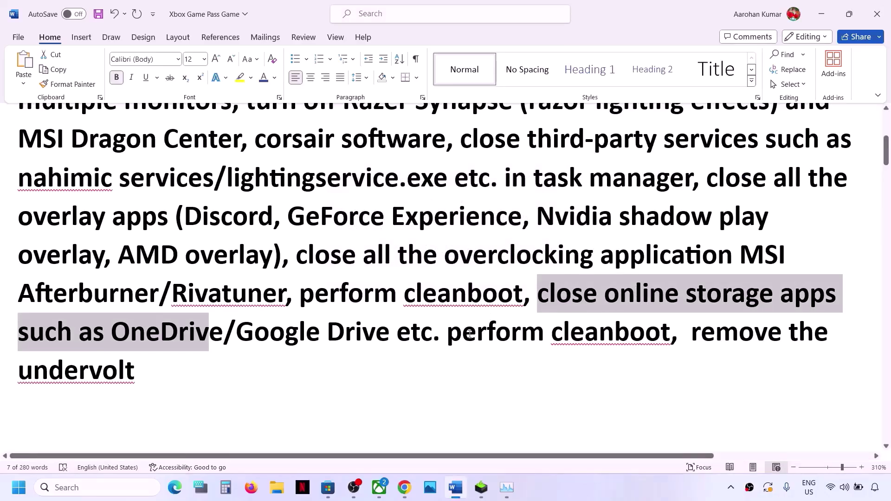
# - Highlight the clean-boot and remove-undervolt instructions in Step 1
pyautogui.moveTo(329, 296); pyautogui.dragTo(521, 297)
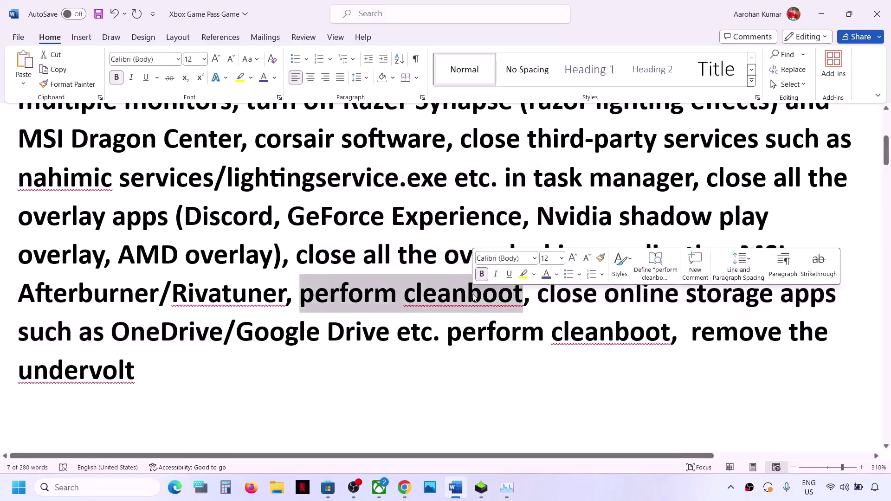
pyautogui.moveTo(700, 333); pyautogui.dragTo(696, 369)
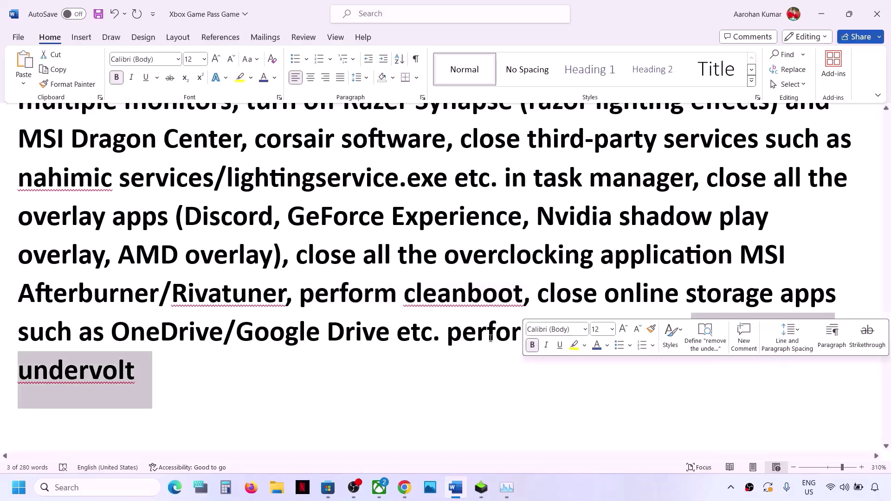
pyautogui.click(435, 333)
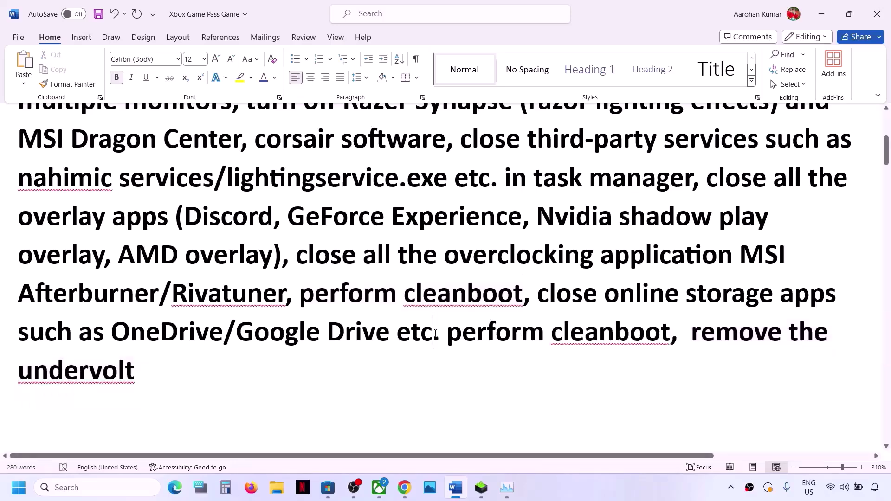
pyautogui.scroll(-3, 435, 333)
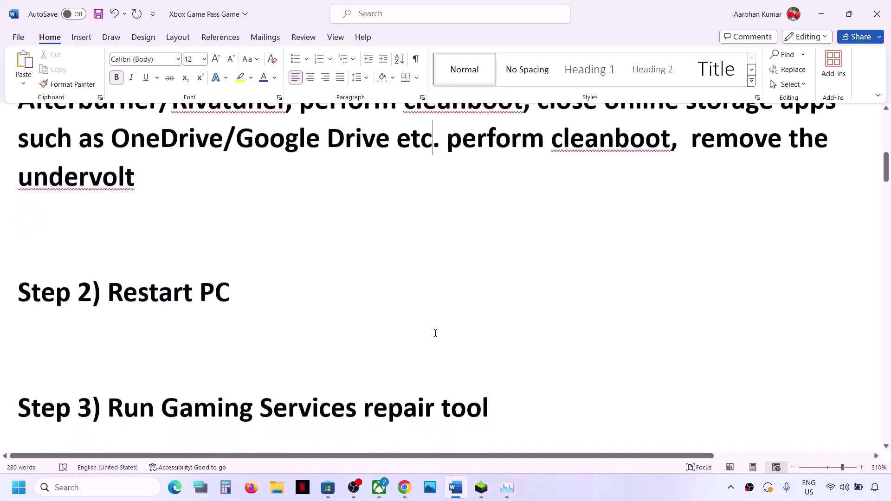
pyautogui.scroll(1, 435, 333)
pyautogui.moveTo(108, 337); pyautogui.dragTo(310, 342)
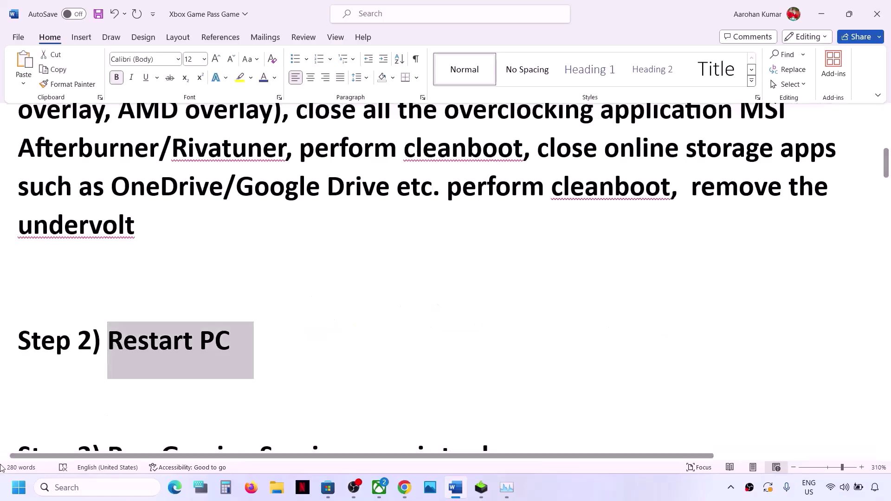
pyautogui.scroll(5, 198, 213)
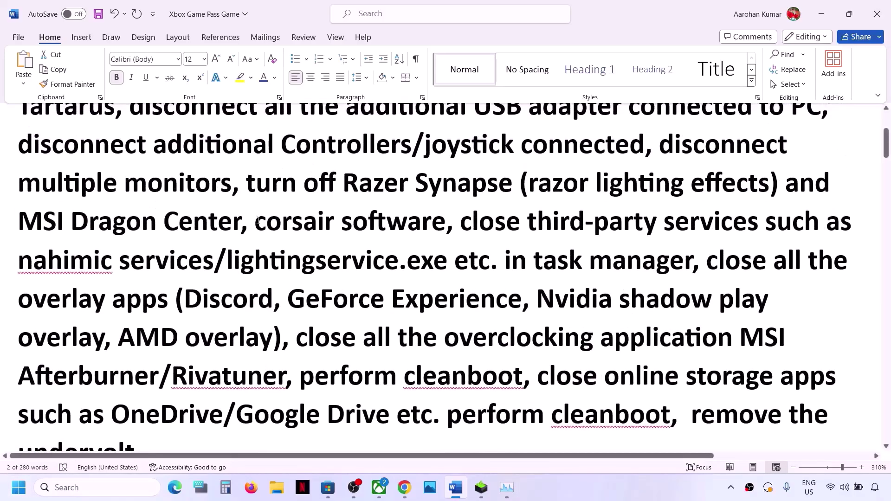
pyautogui.scroll(-7, 257, 225)
pyautogui.click(19, 488)
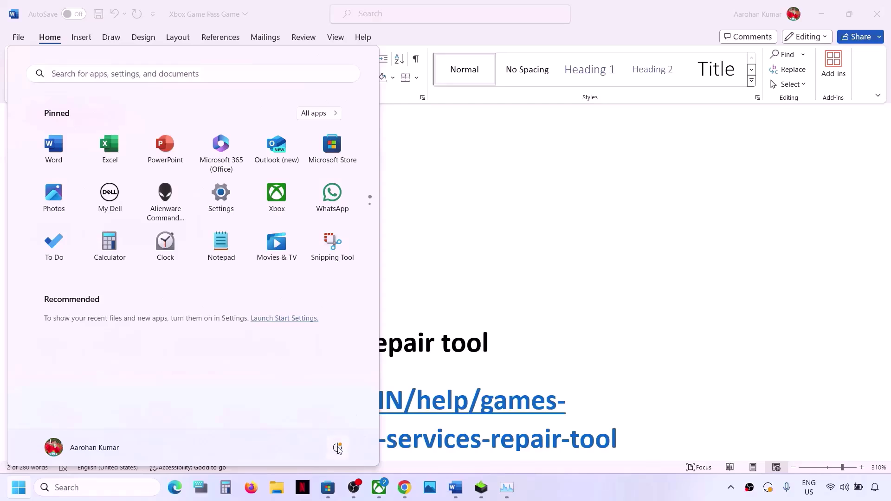
pyautogui.click(338, 447)
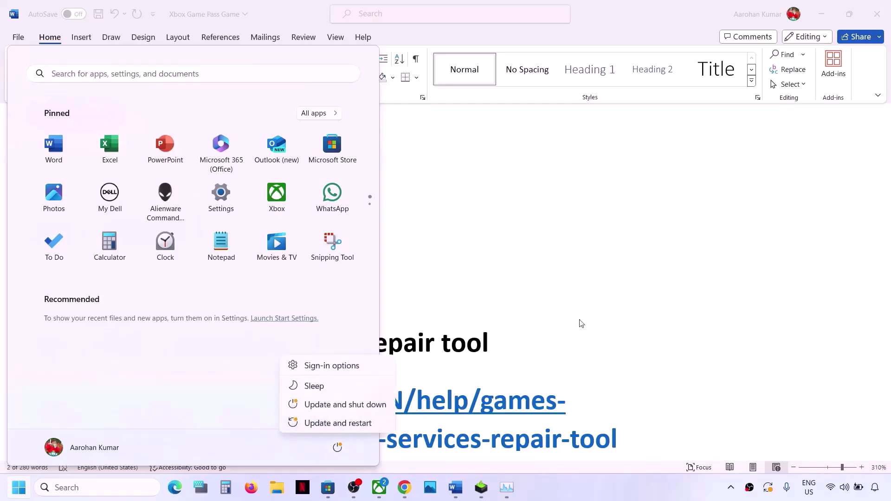
pyautogui.press('Escape')
pyautogui.press('Escape')
pyautogui.scroll(-3, 312, 344)
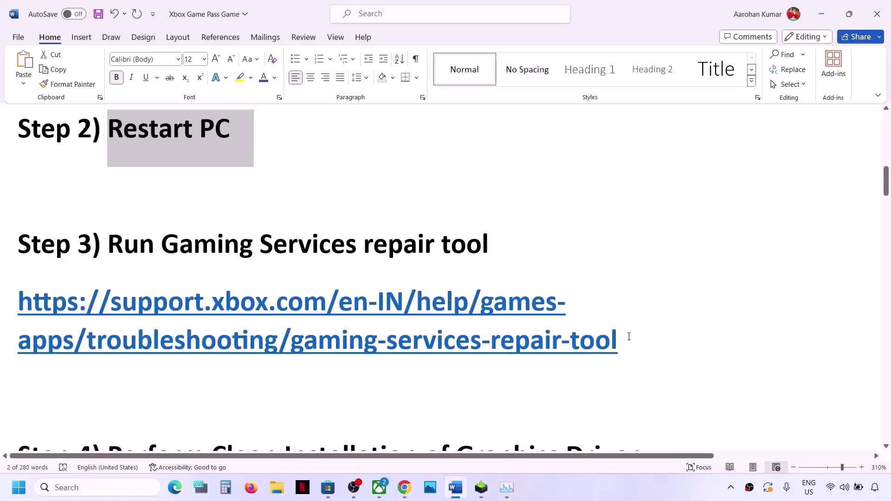
pyautogui.moveTo(629, 336); pyautogui.dragTo(135, 290)
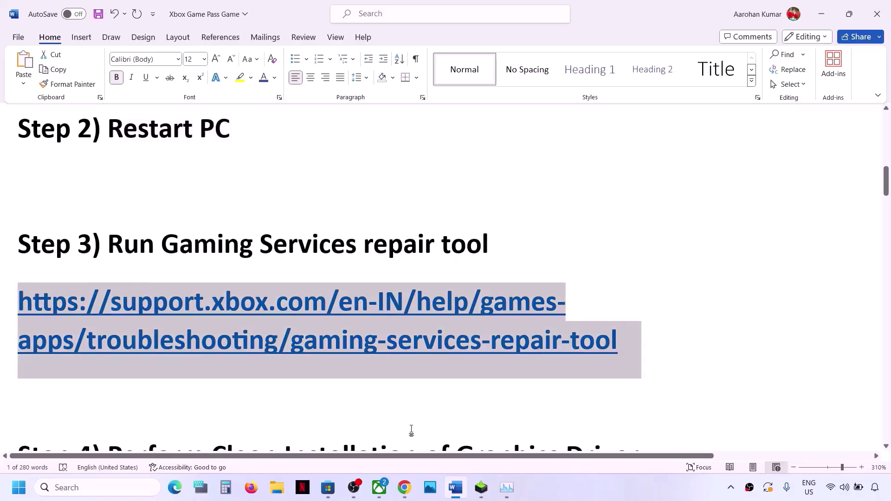
# - Expand 'Downloadable version' on the Repair Tool support page and download the Gaming Services Repair Tool
pyautogui.click(404, 488)
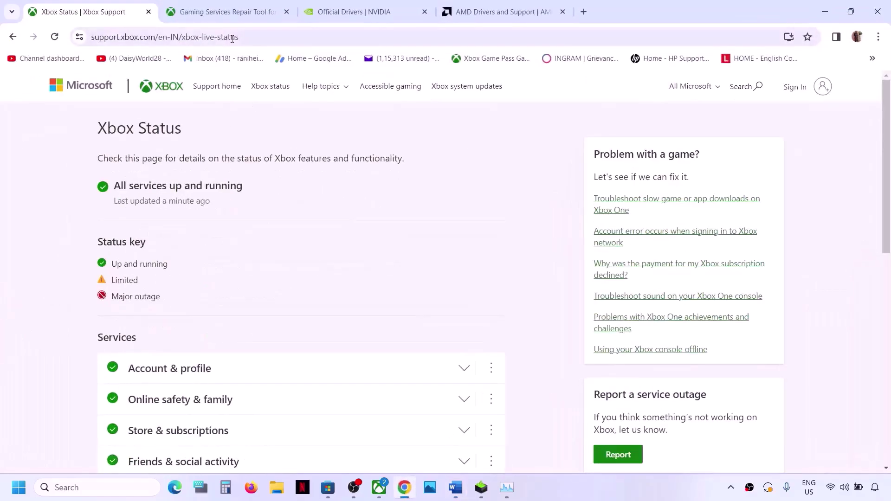
pyautogui.click(225, 14)
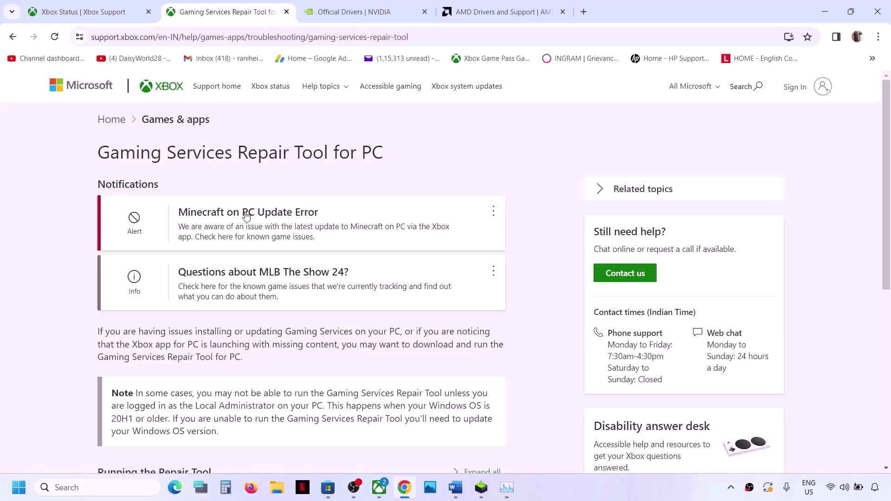
pyautogui.scroll(-6, 246, 215)
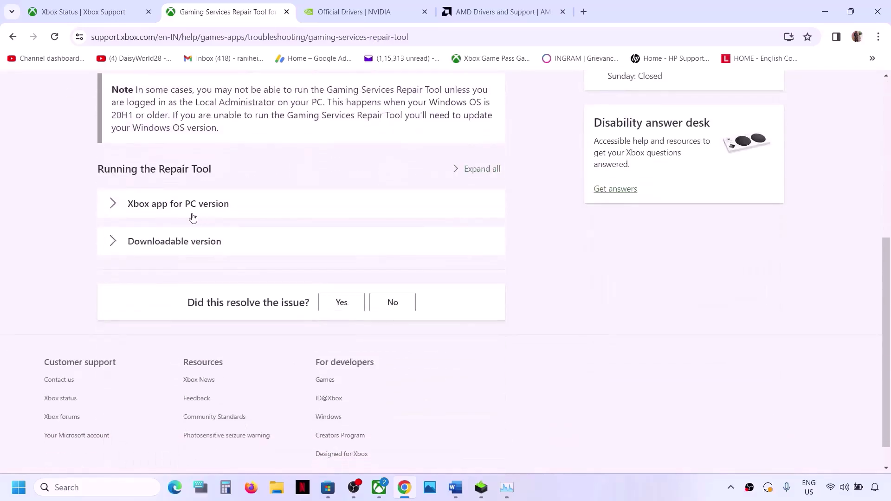
pyautogui.click(116, 241)
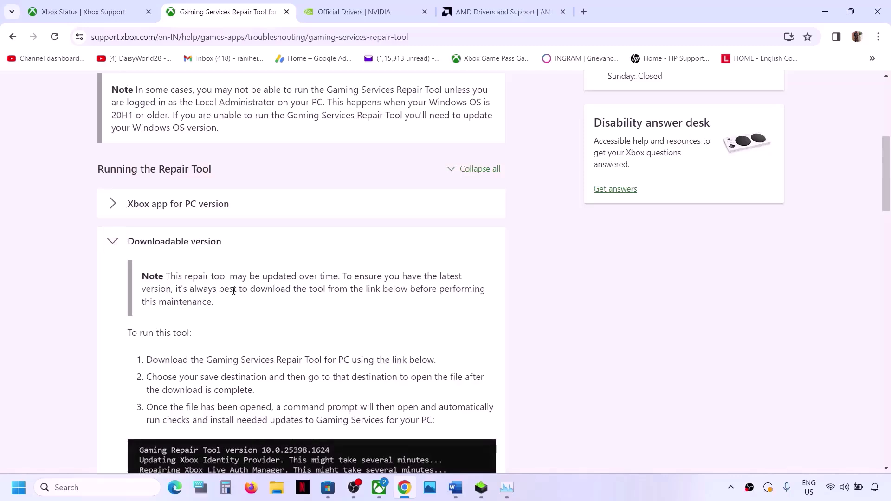
pyautogui.scroll(-9, 233, 291)
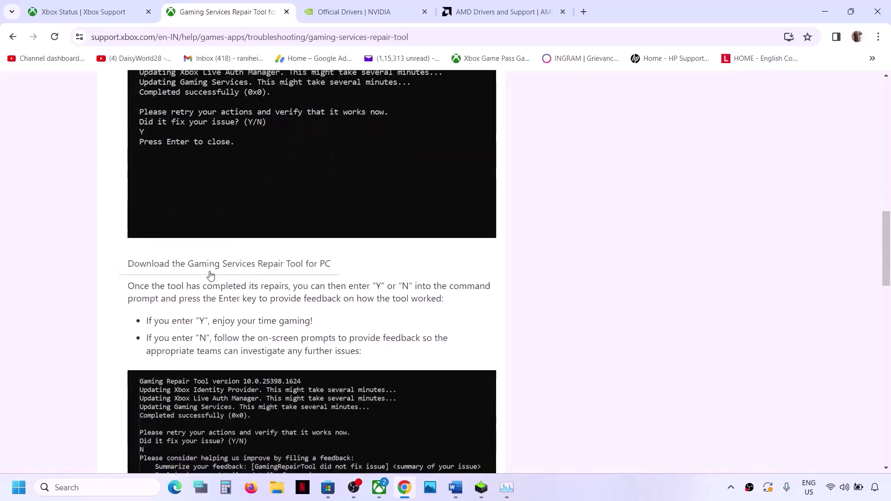
pyautogui.click(292, 265)
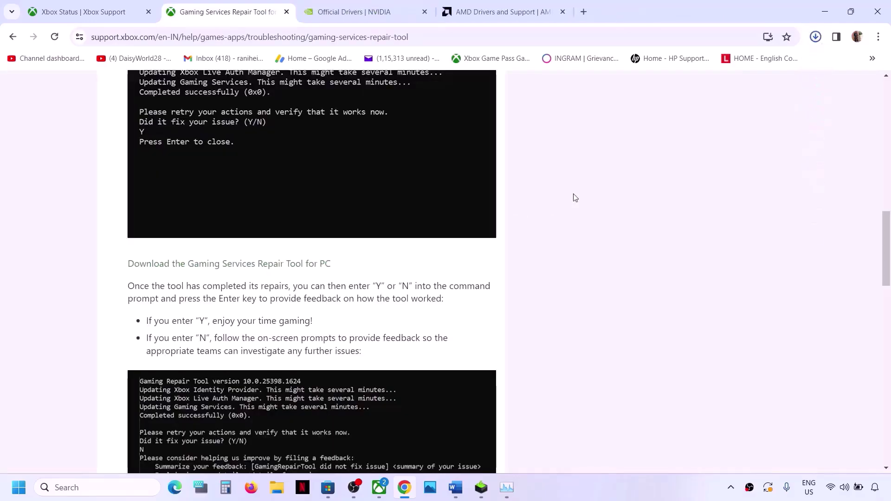
# - Run the downloaded GamingRepairTool.exe so it updates the Xbox App, then bring up the Xbox app
pyautogui.click(691, 69)
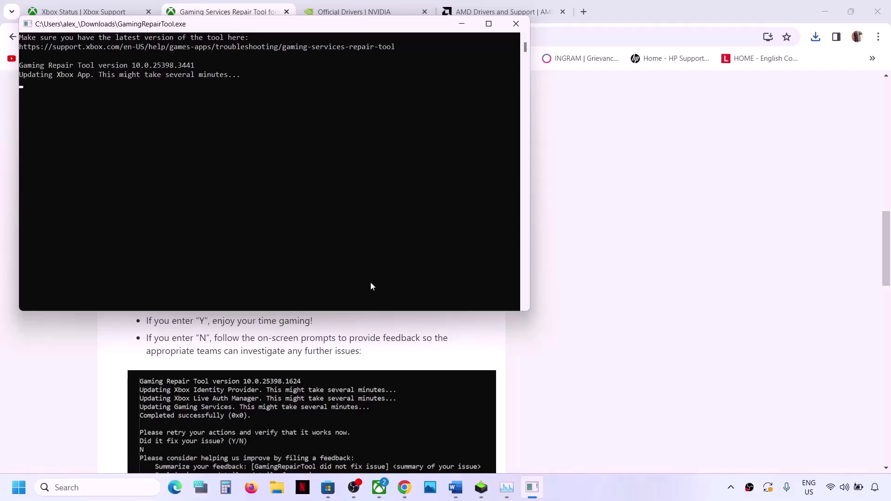
pyautogui.click(583, 393)
pyautogui.click(378, 496)
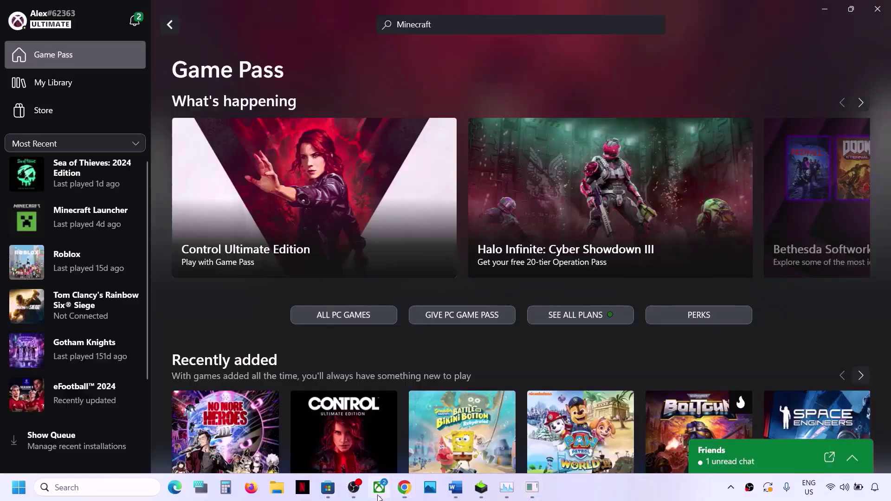
# - Launch the Gaming Services Repair Tool from the Xbox app's Support section and start repairing
pyautogui.click(42, 22)
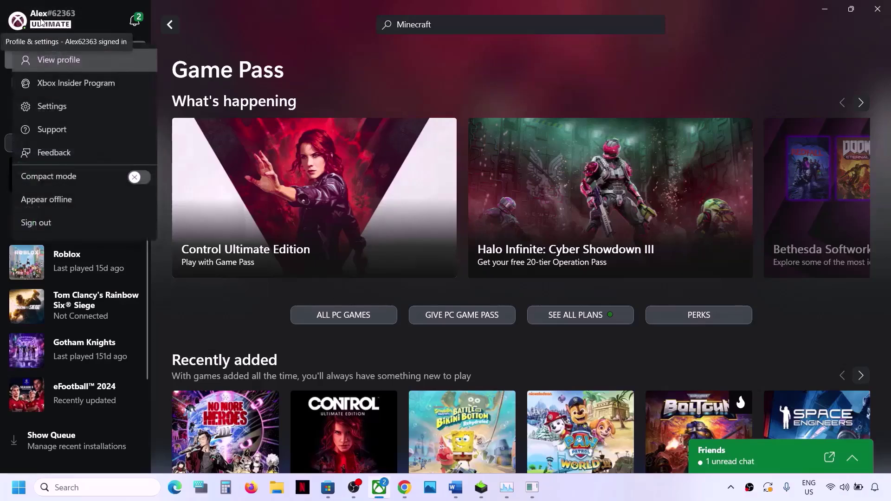
pyautogui.click(57, 132)
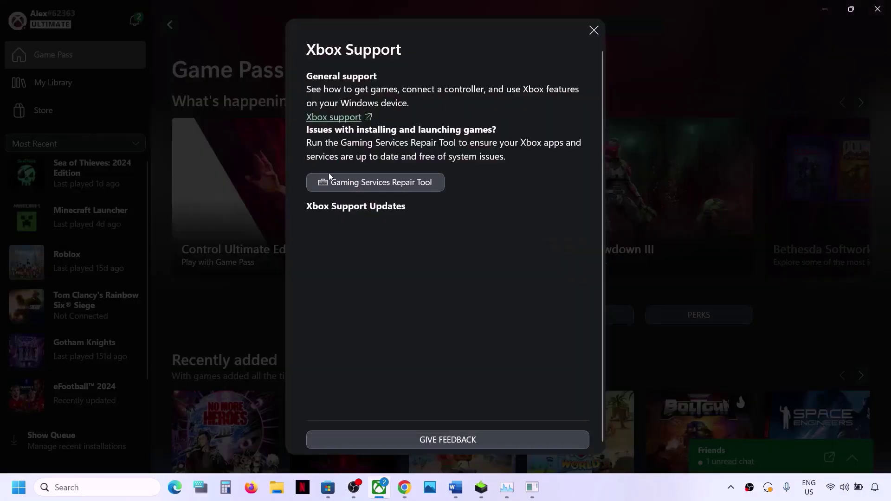
pyautogui.click(408, 184)
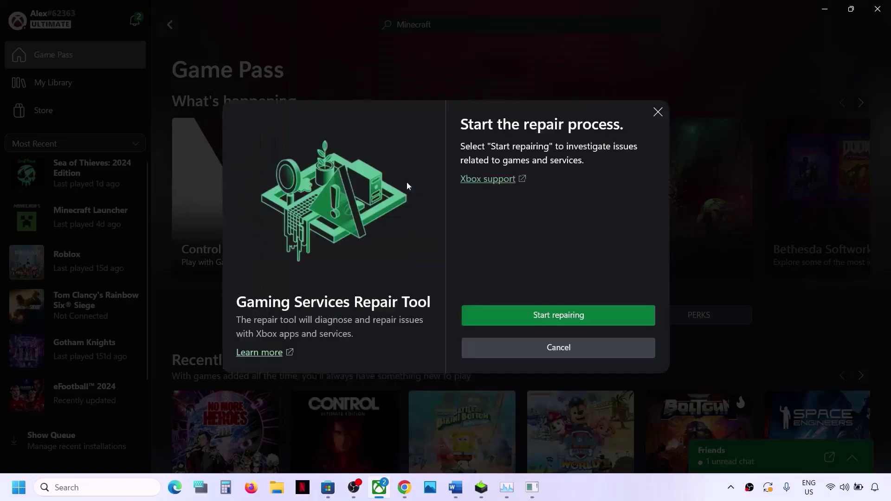
pyautogui.click(557, 318)
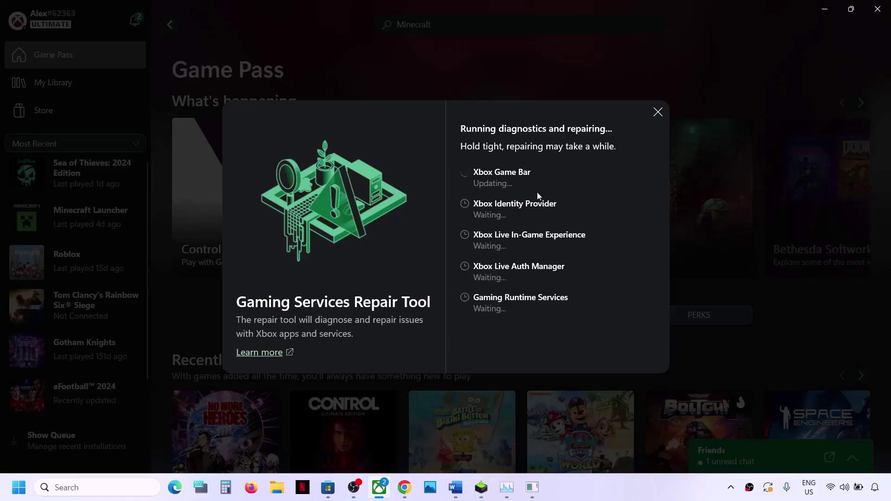
# - Review Step 4 in Word, highlighting its heading and the NVIDIA and AMD driver links
pyautogui.click(455, 495)
pyautogui.scroll(-3, 285, 350)
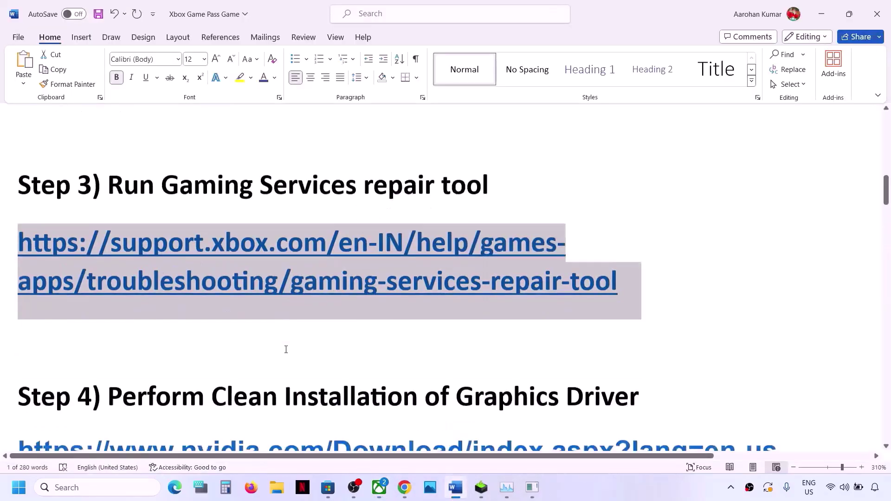
pyautogui.moveTo(111, 314); pyautogui.dragTo(611, 319)
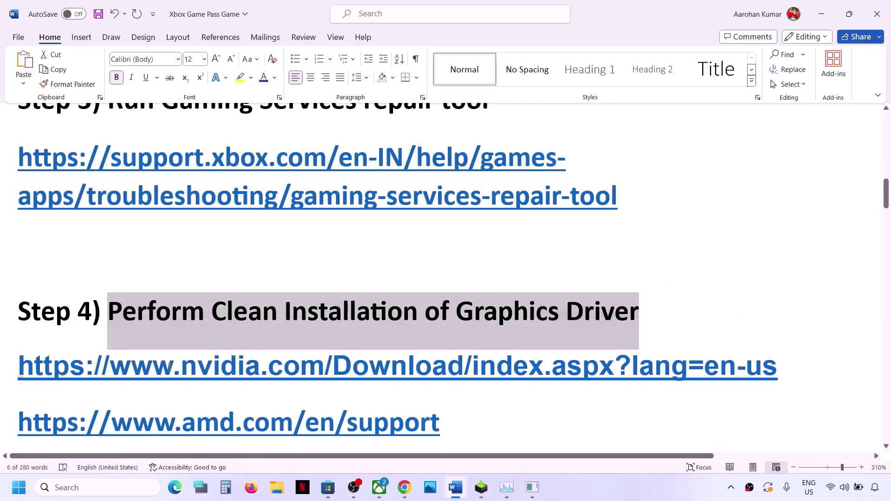
pyautogui.moveTo(171, 369); pyautogui.dragTo(447, 371)
pyautogui.scroll(-3, 224, 322)
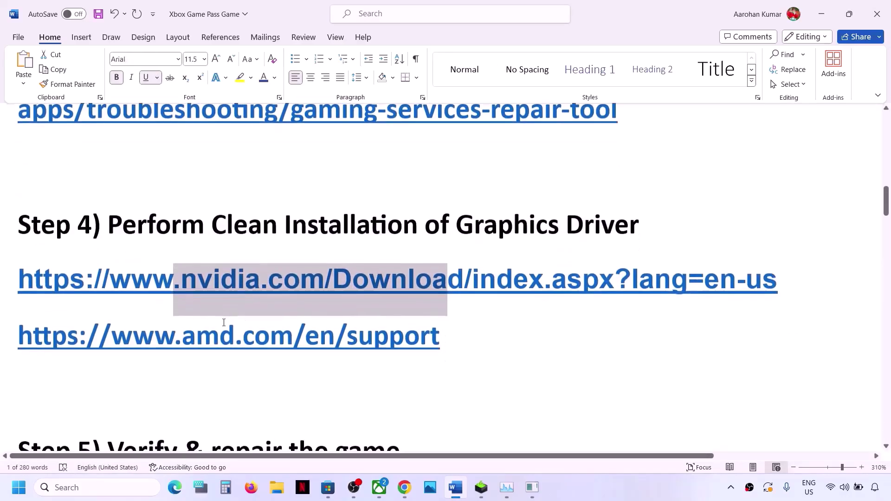
pyautogui.moveTo(155, 325); pyautogui.dragTo(415, 324)
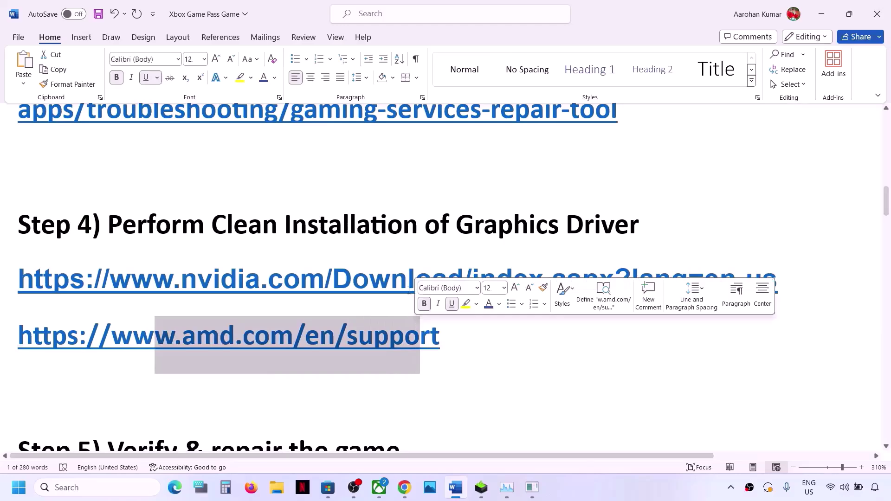
pyautogui.tripleClick(381, 284)
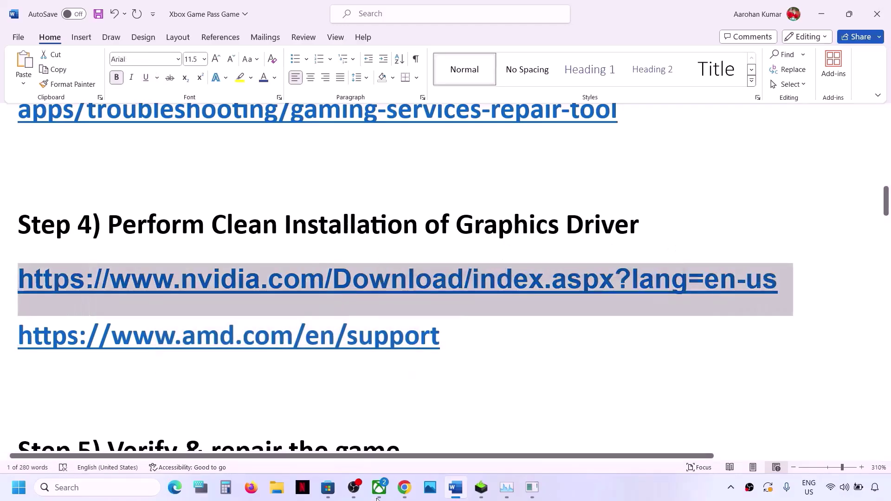
pyautogui.click(405, 487)
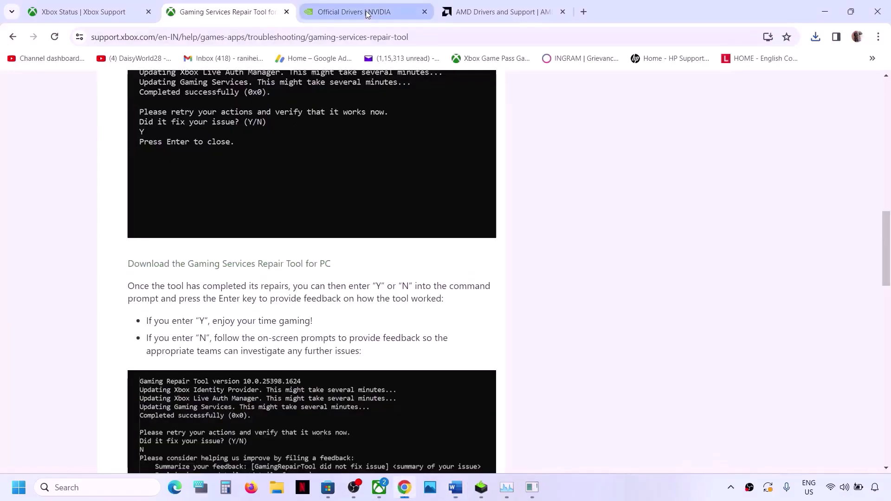
# - On the NVIDIA page, choose GeForce, RTX 30 Series (Notebooks), RTX 3050 Laptop GPU and Windows 11
pyautogui.click(367, 13)
pyautogui.click(444, 187)
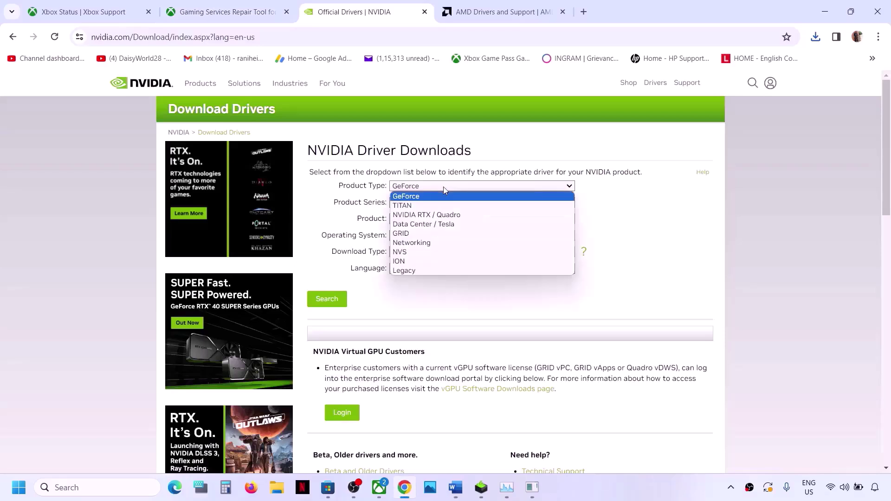
pyautogui.click(429, 196)
pyautogui.click(435, 202)
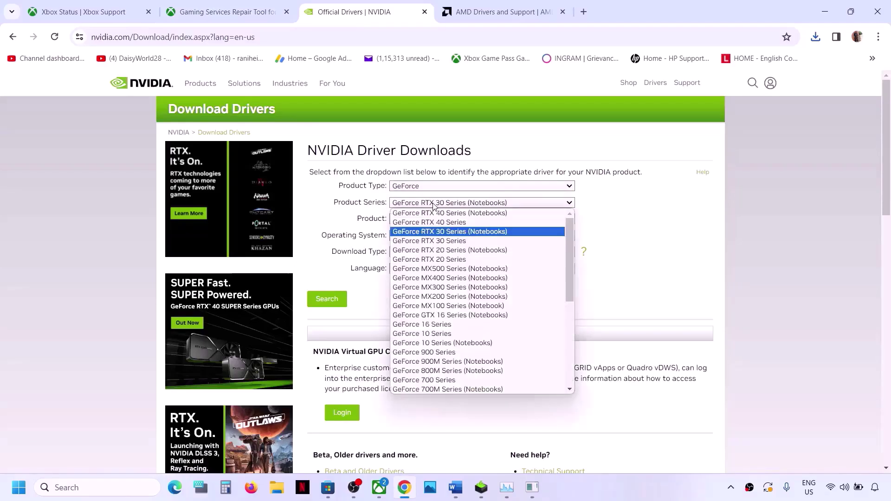
pyautogui.click(462, 231)
pyautogui.click(467, 220)
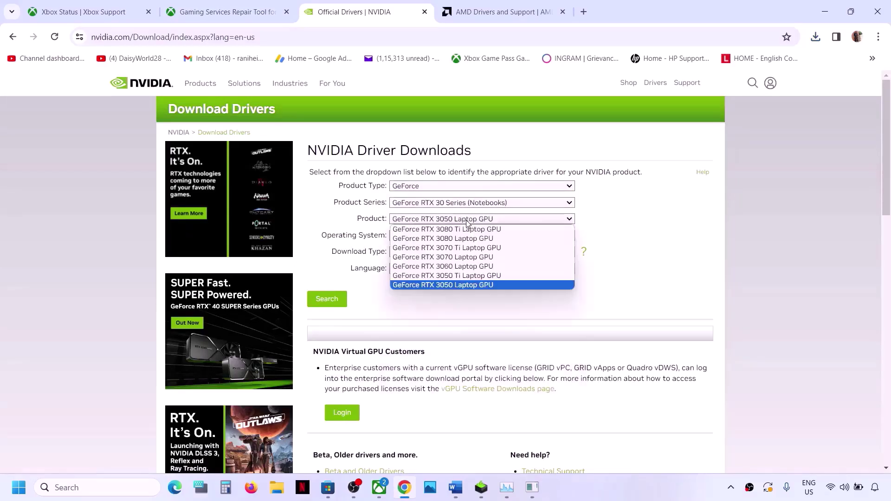
pyautogui.click(466, 287)
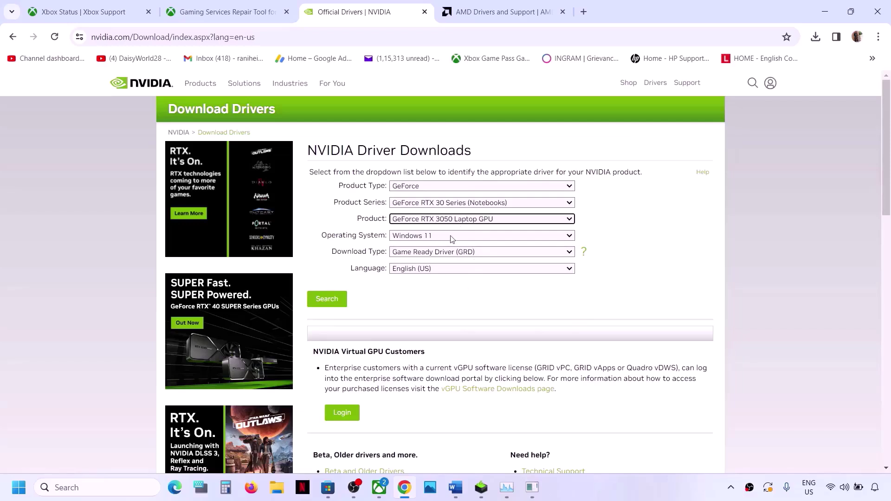
pyautogui.click(447, 239)
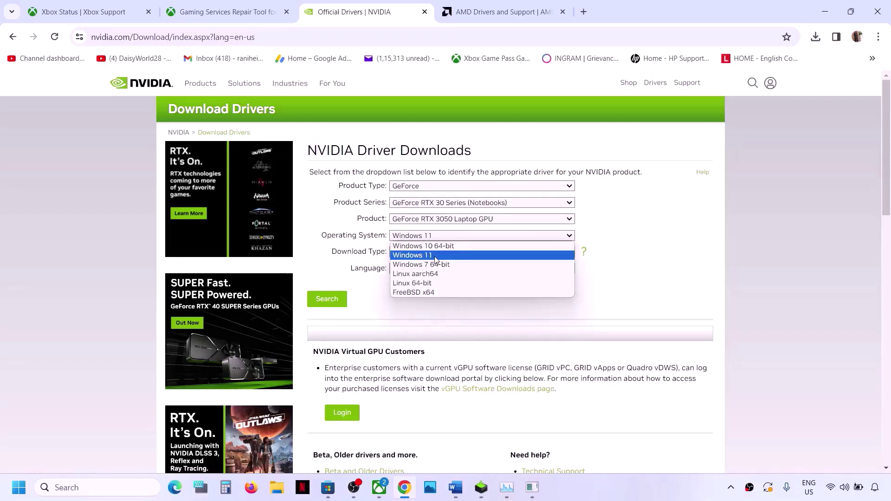
pyautogui.click(436, 256)
# - Search and download GeForce Game Ready Driver 551.76, then check the download progress
pyautogui.click(330, 299)
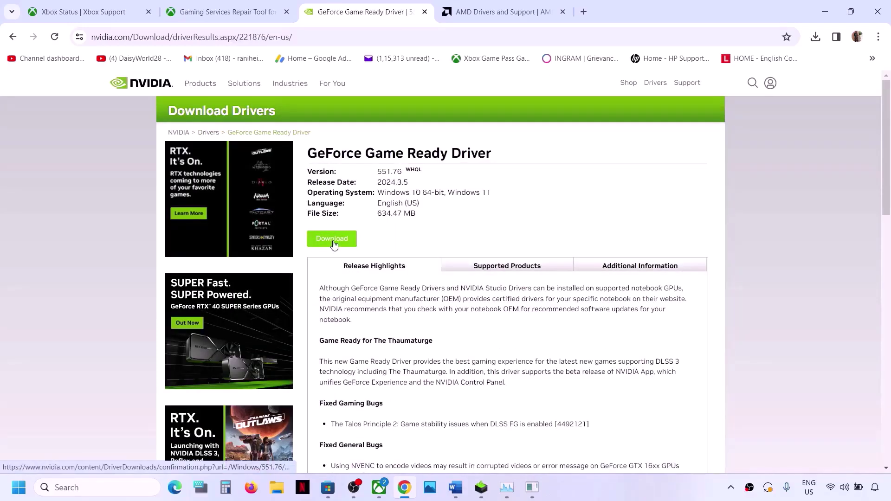
pyautogui.click(335, 244)
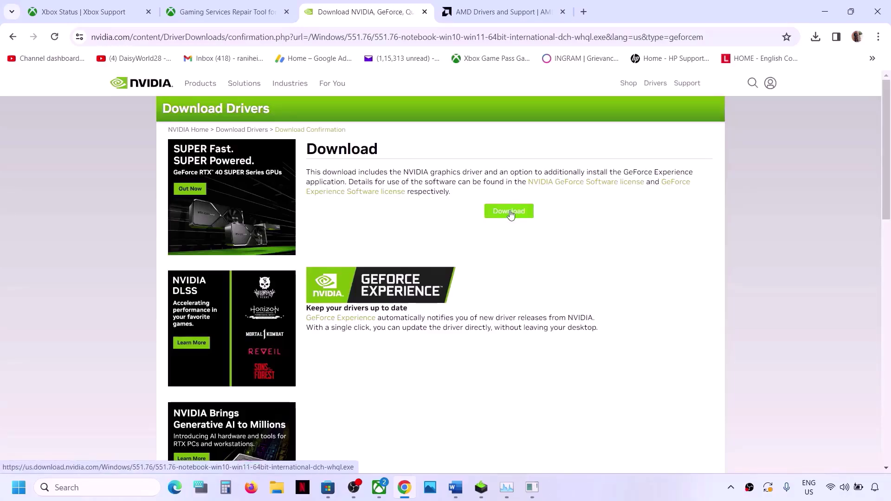
pyautogui.click(510, 215)
pyautogui.click(817, 39)
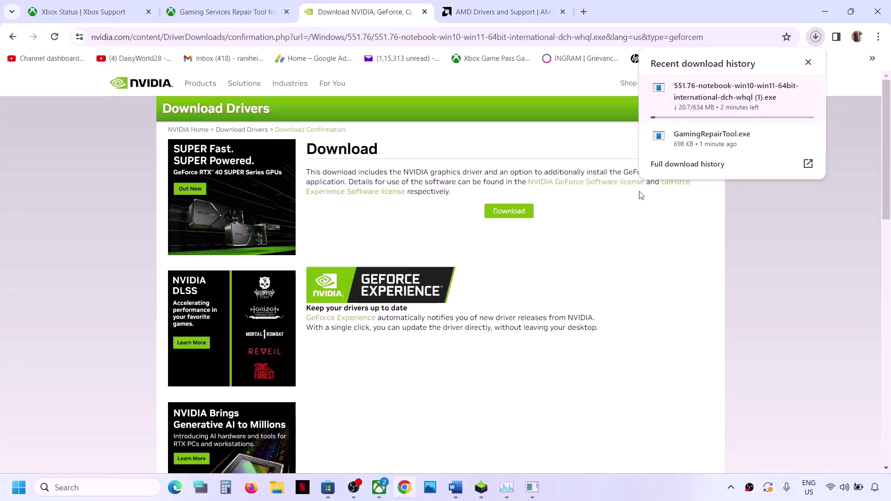
# - Run the NVIDIA installer, accept the license, choose Custom (Advanced) with a clean installation
pyautogui.click(481, 487)
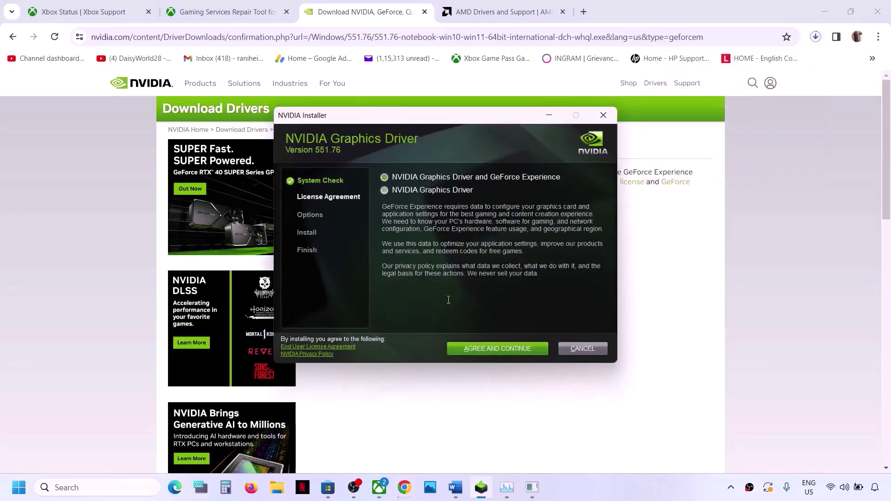
pyautogui.click(492, 352)
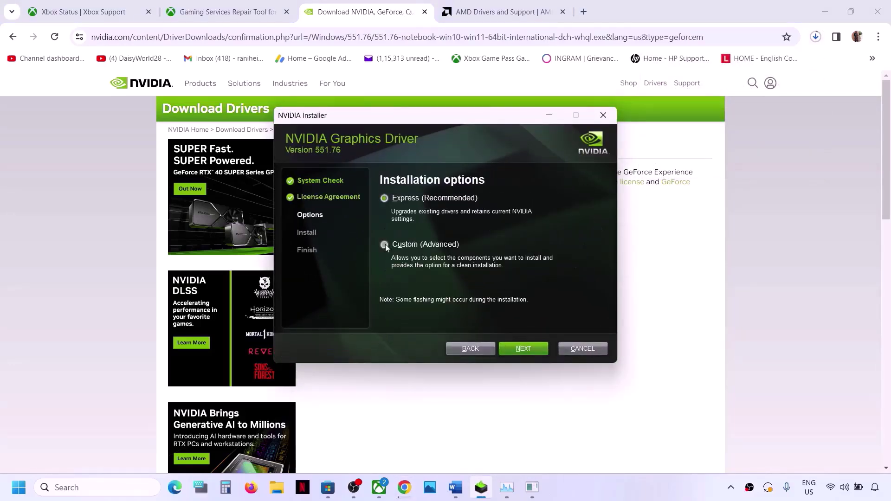
pyautogui.click(385, 244)
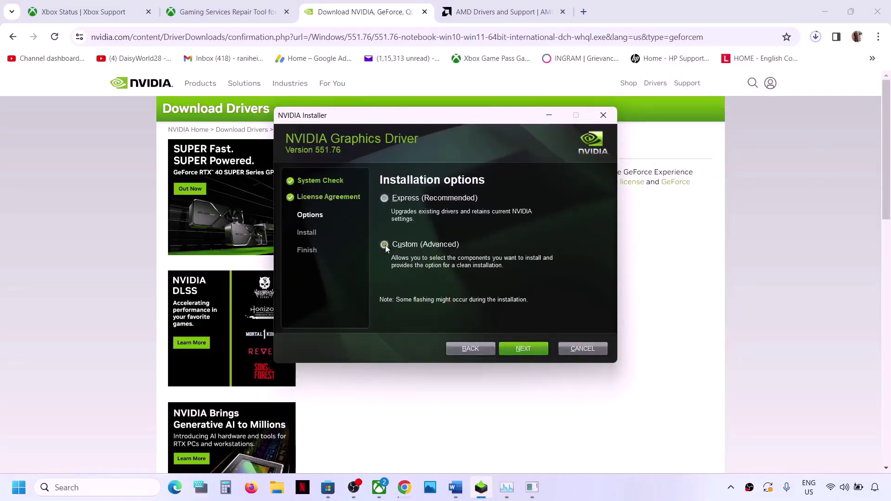
pyautogui.click(517, 350)
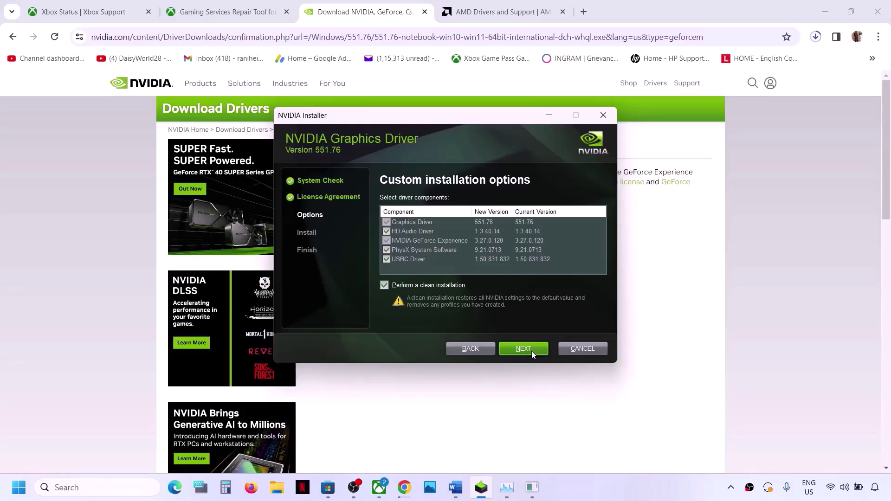
pyautogui.press('super+f')
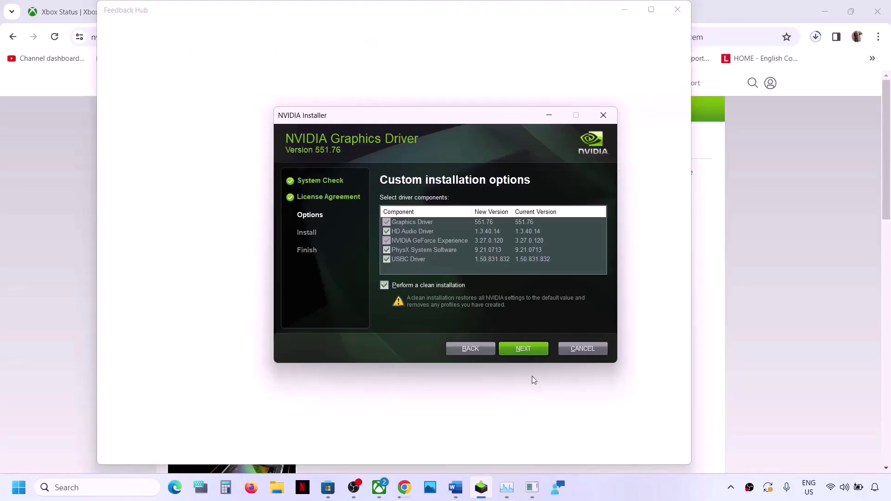
pyautogui.click(777, 284)
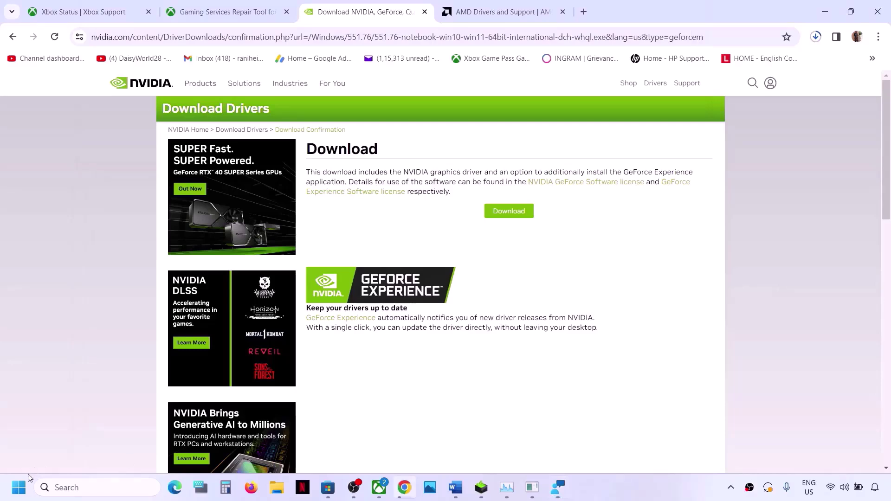
# - Dismiss the Start menu power options unused and bring Word forward at Step 5, Verify & repair the game
pyautogui.click(19, 488)
pyautogui.click(337, 447)
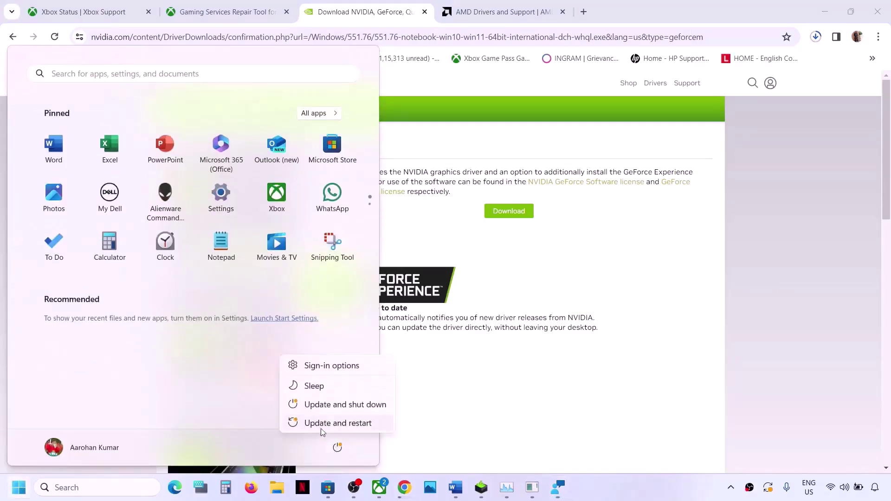
pyautogui.click(577, 385)
pyautogui.click(577, 386)
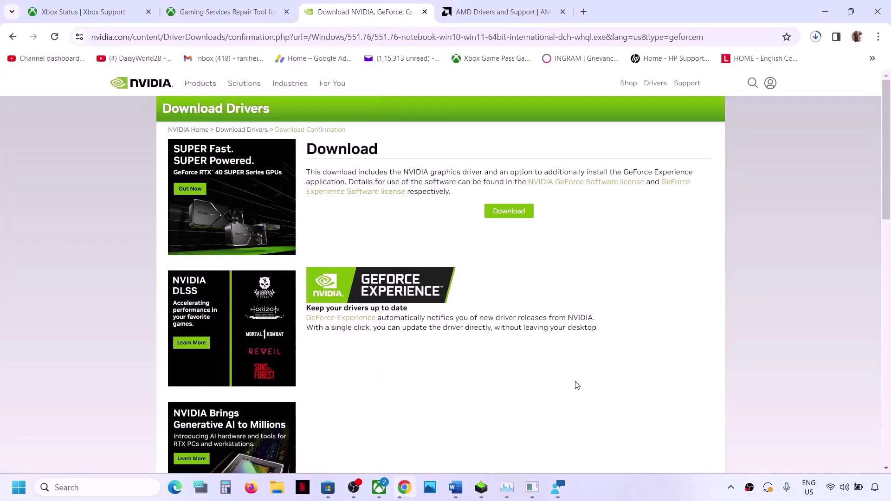
pyautogui.click(456, 488)
pyautogui.scroll(-2, 336, 330)
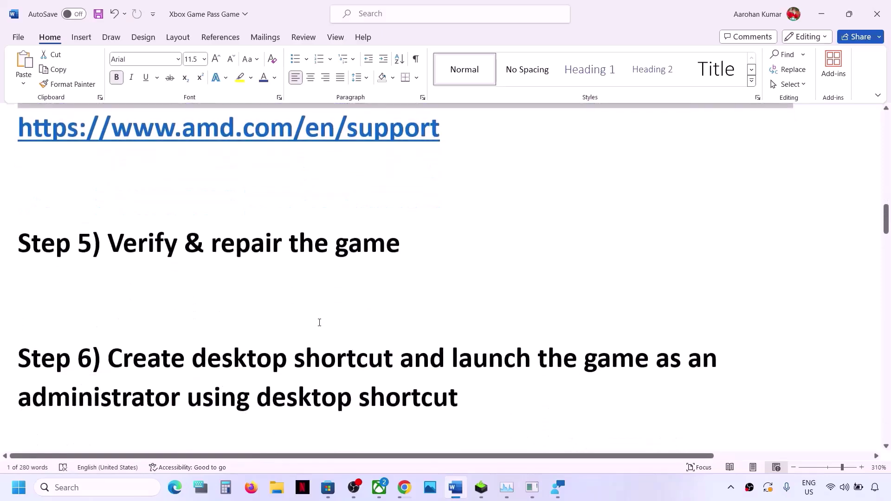
pyautogui.scroll(2, 318, 318)
pyautogui.moveTo(108, 320); pyautogui.dragTo(447, 410)
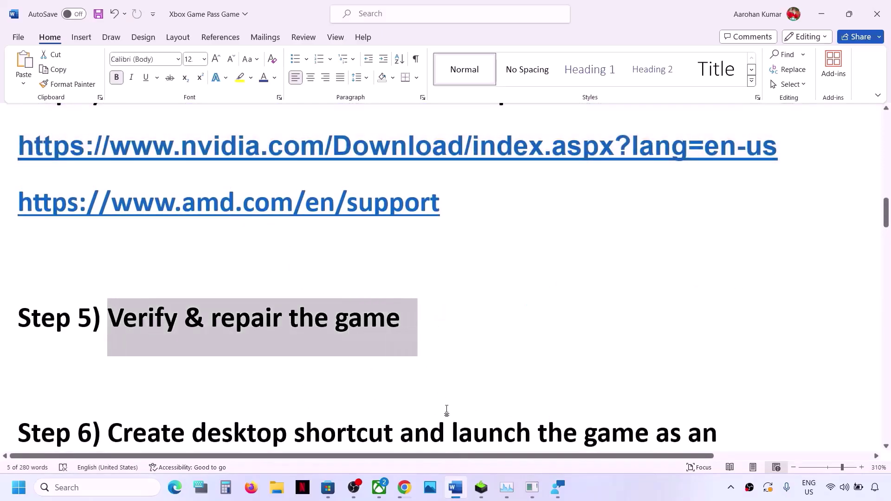
# - Dismiss Xbox's Update required notice, close the finished GamingRepairTool console, and relaunch Xbox
pyautogui.click(379, 491)
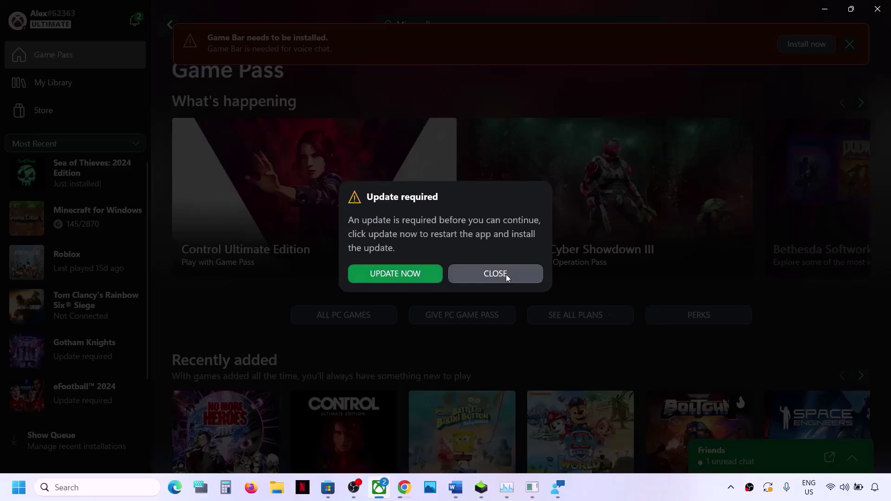
pyautogui.click(499, 274)
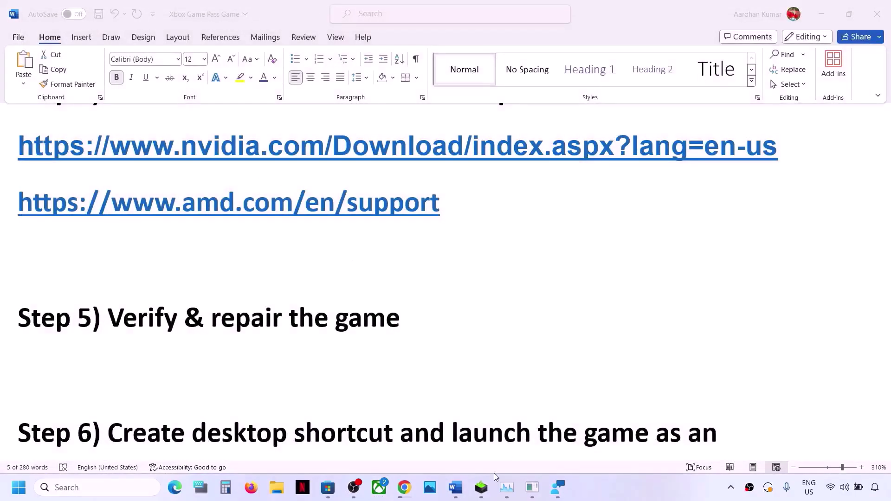
pyautogui.click(533, 491)
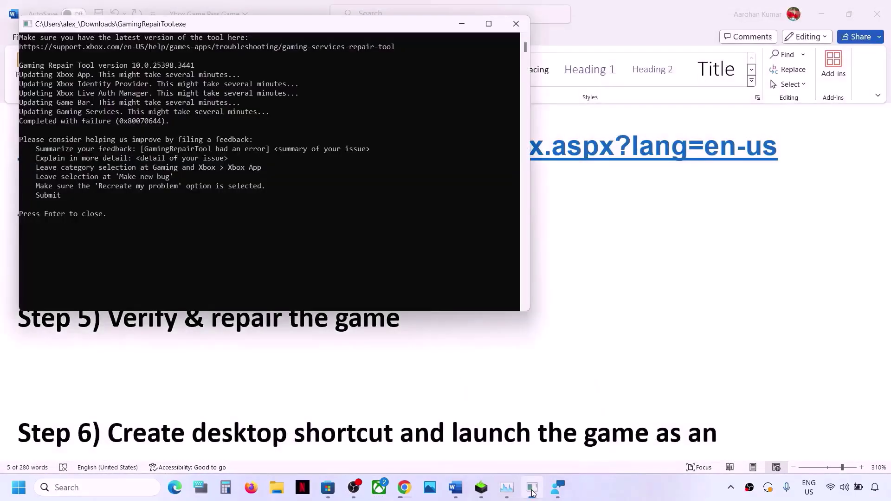
pyautogui.press('Return')
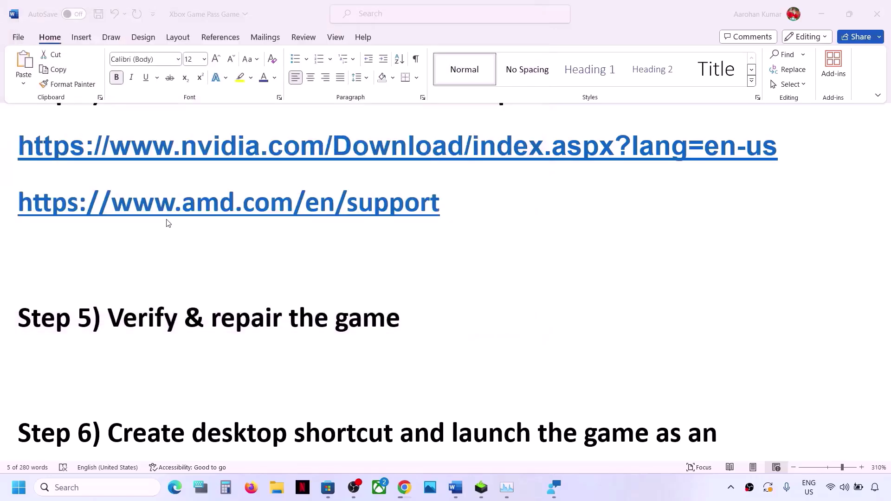
pyautogui.click(385, 487)
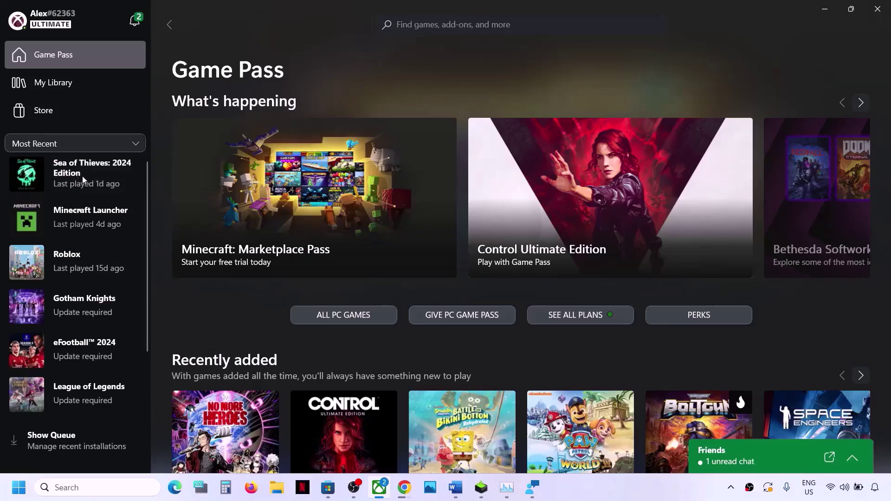
# - Run Verify and Repair on Sea of Thieves: 2024 Edition from Manage > Files, confirming Yes
pyautogui.rightClick(82, 177)
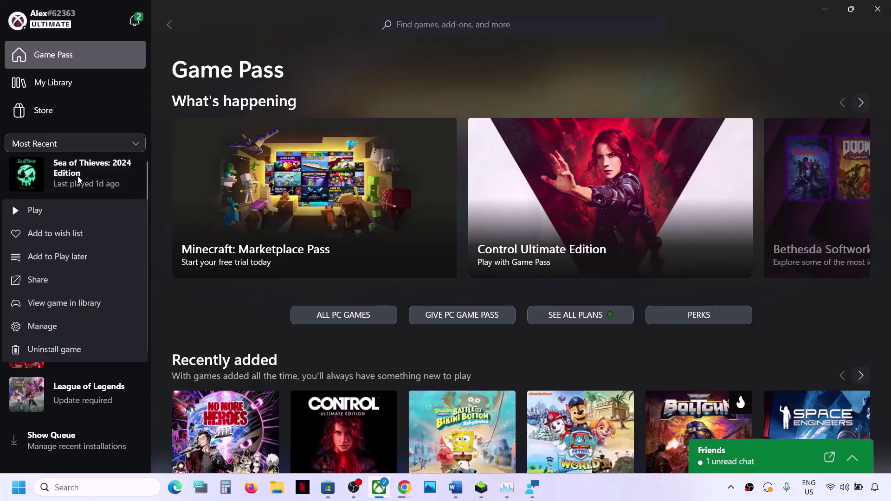
pyautogui.click(55, 328)
pyautogui.click(487, 120)
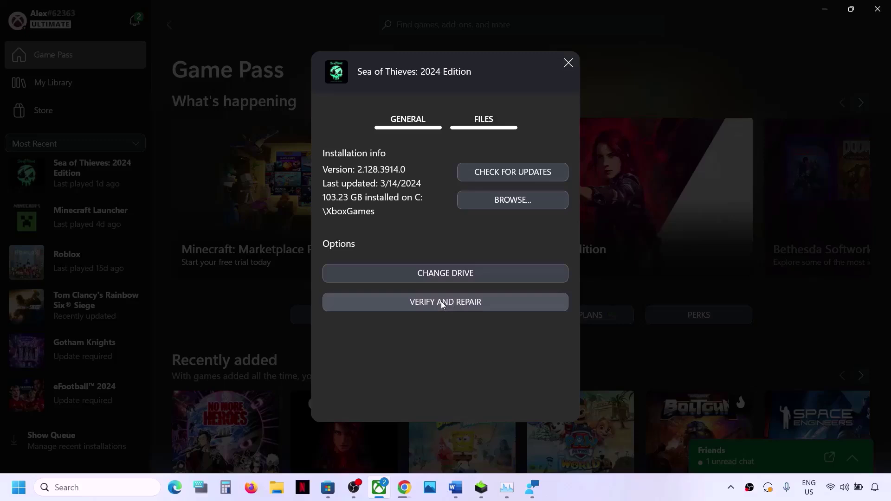
pyautogui.click(450, 305)
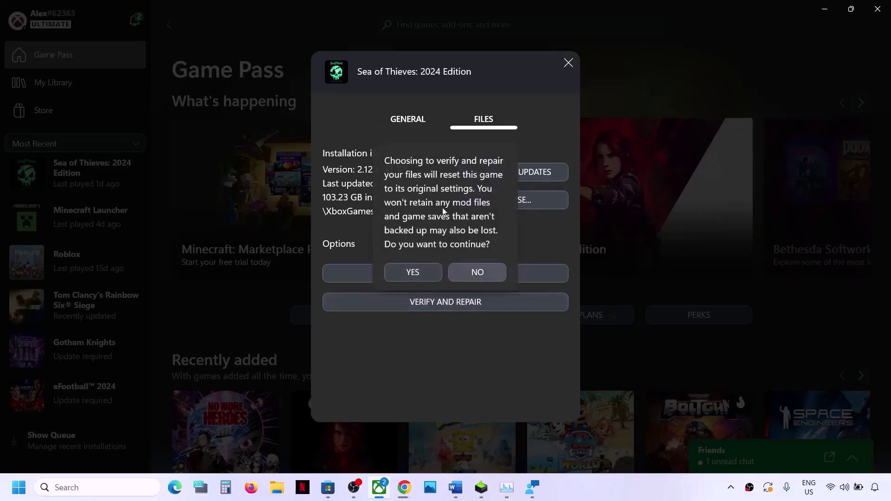
pyautogui.click(420, 271)
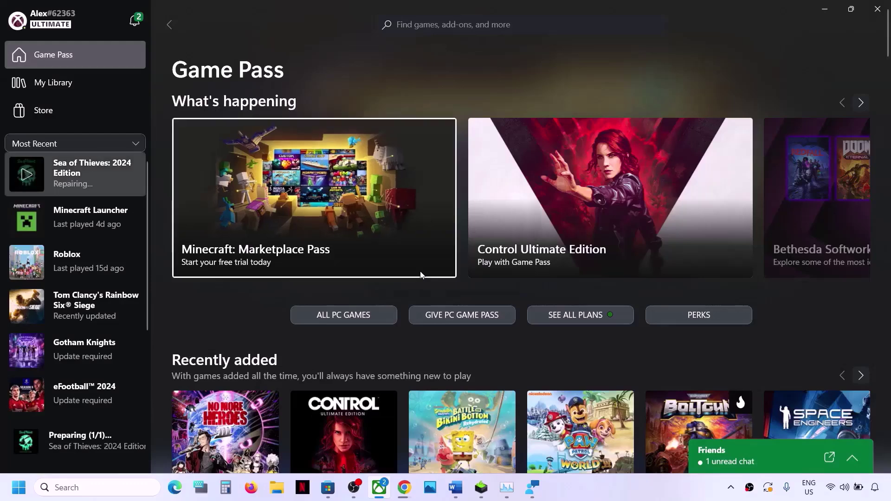
pyautogui.click(94, 171)
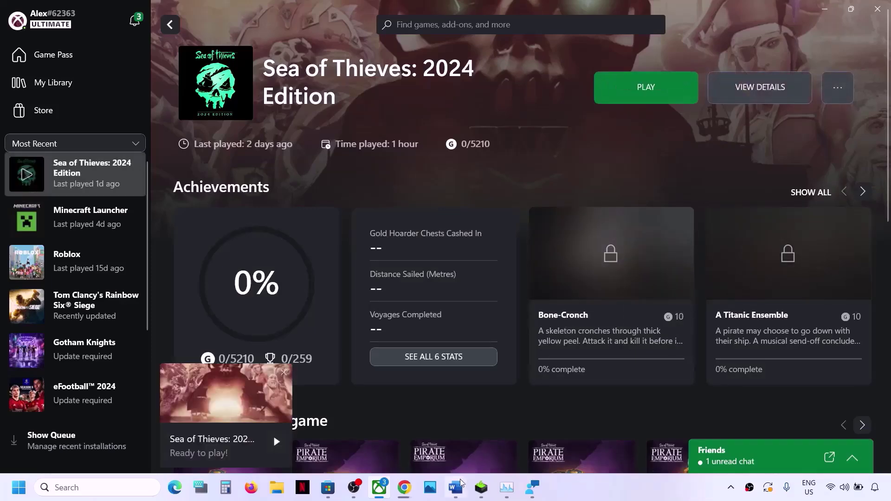
pyautogui.click(453, 494)
# - Create a Sea of Thieves desktop shortcut from Xbox Manage and open its Run as administrator menu
pyautogui.scroll(-3, 332, 337)
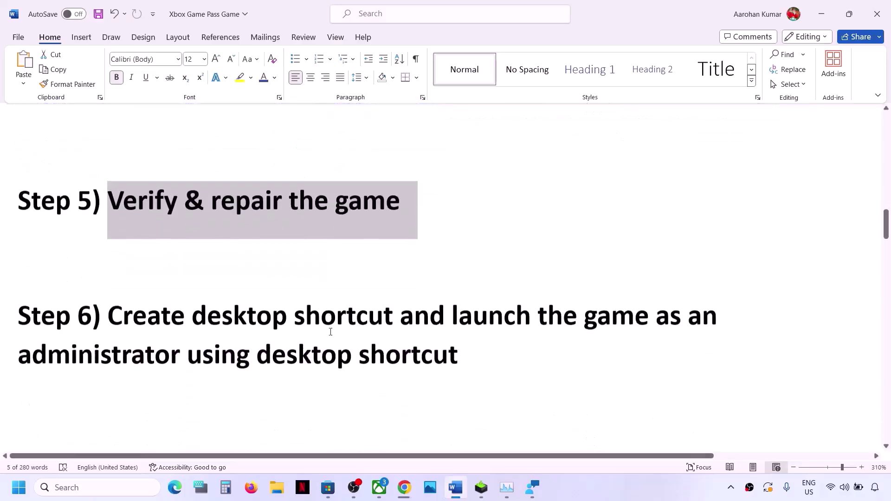
pyautogui.moveTo(113, 283); pyautogui.dragTo(478, 334)
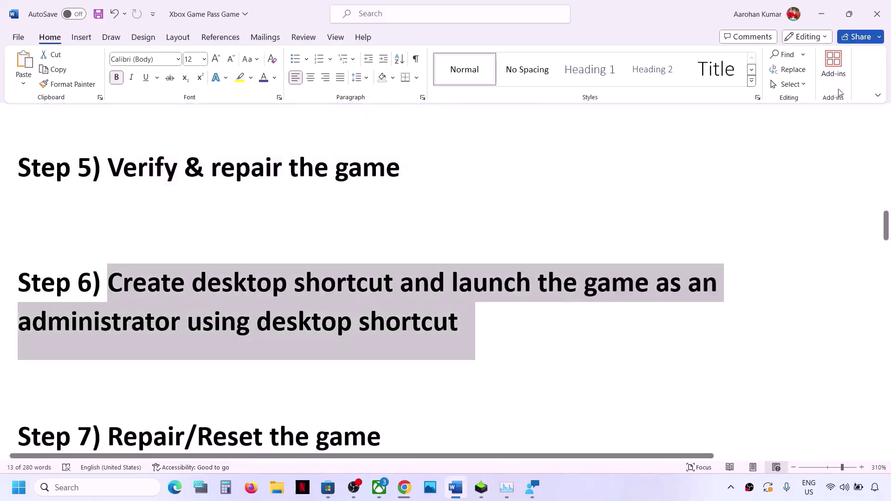
pyautogui.click(822, 14)
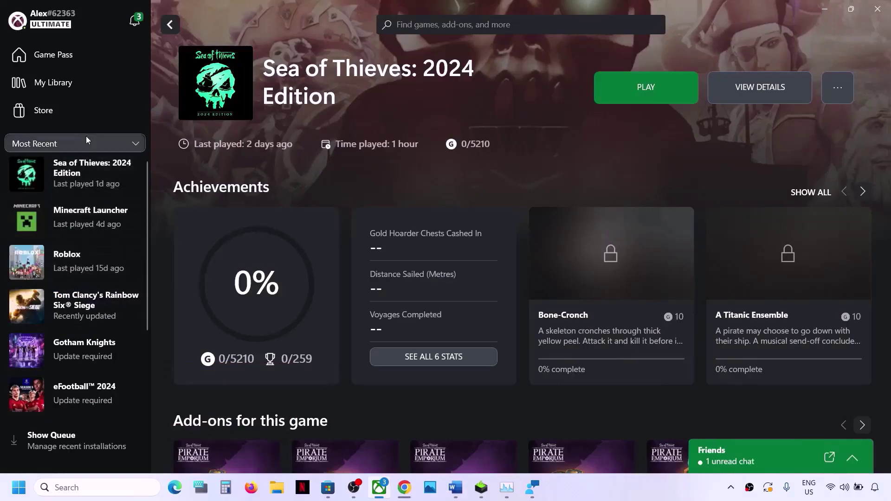
pyautogui.click(72, 60)
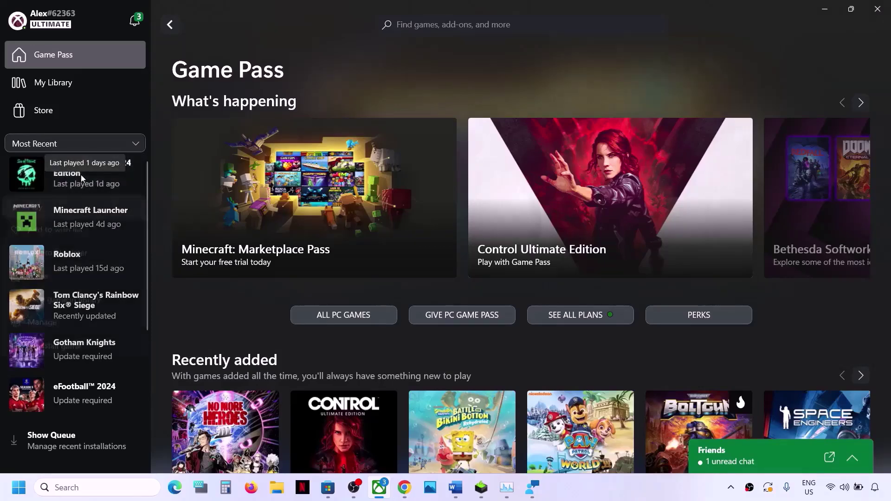
pyautogui.rightClick(81, 175)
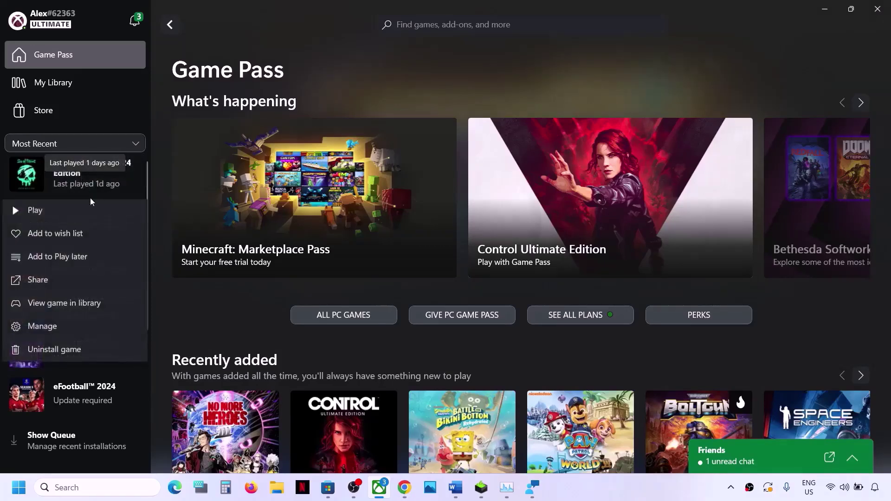
pyautogui.click(57, 325)
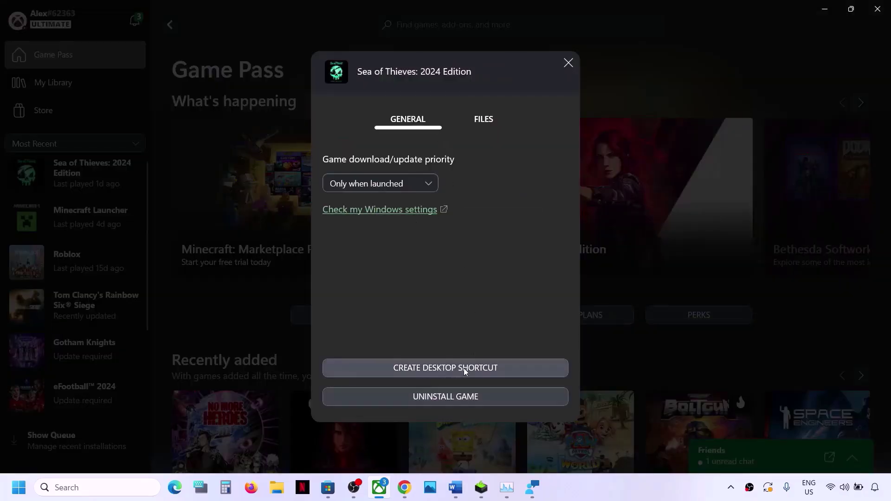
pyautogui.press('super+d')
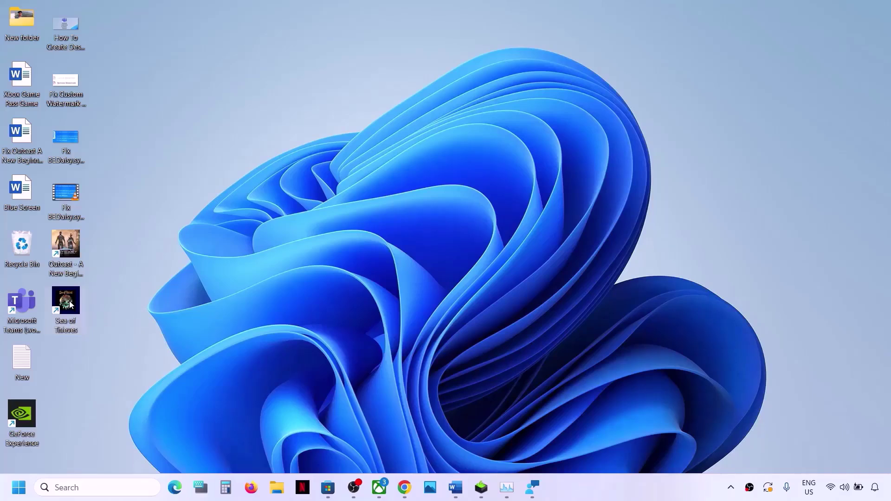
pyautogui.rightClick(68, 301)
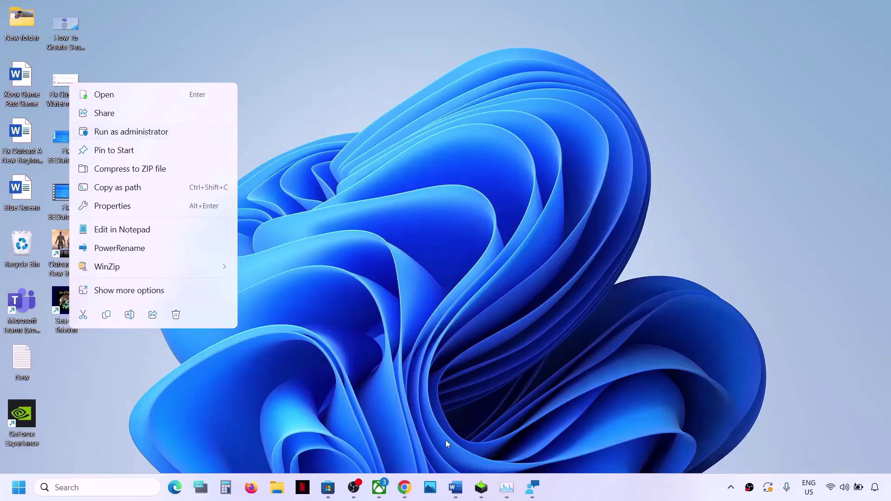
pyautogui.click(455, 487)
# - Open Windows Settings to Apps > Installed apps
pyautogui.scroll(-1, 285, 322)
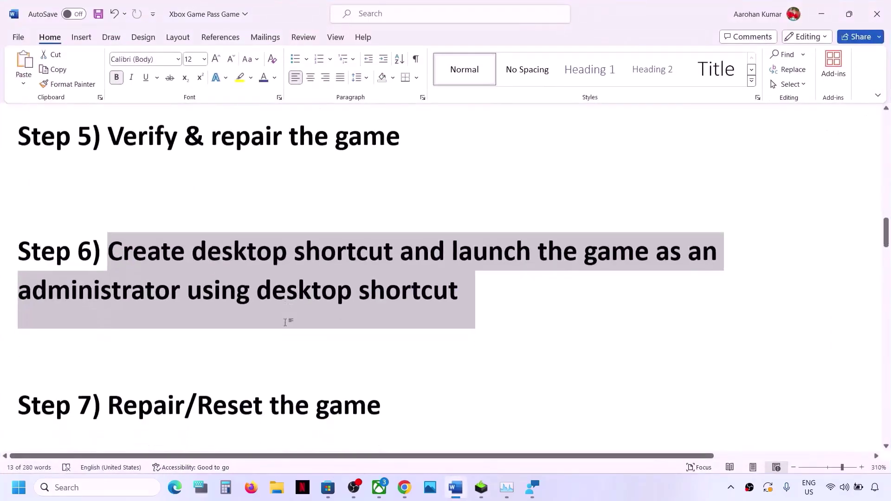
pyautogui.scroll(-2, 286, 322)
pyautogui.moveTo(107, 306); pyautogui.dragTo(430, 304)
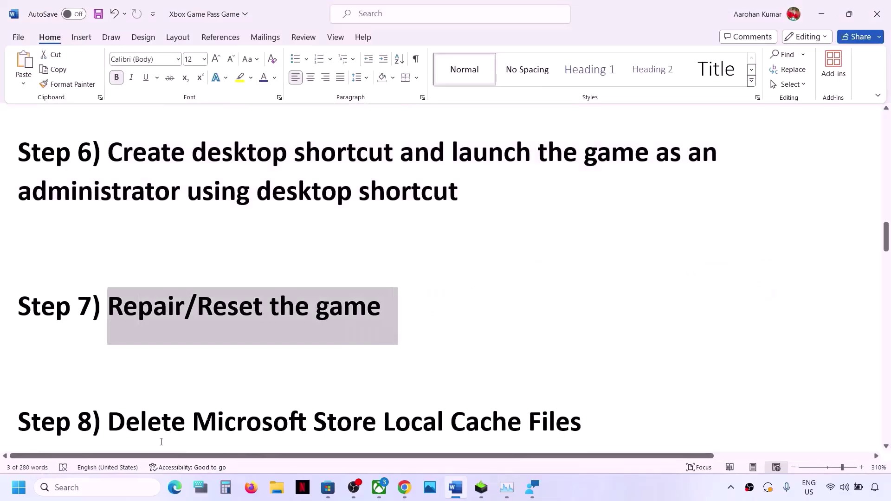
pyautogui.press('super')
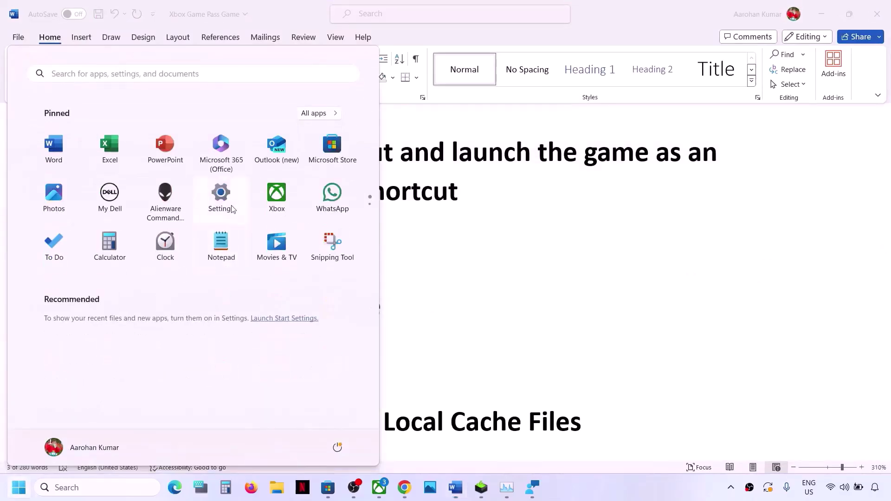
pyautogui.click(222, 195)
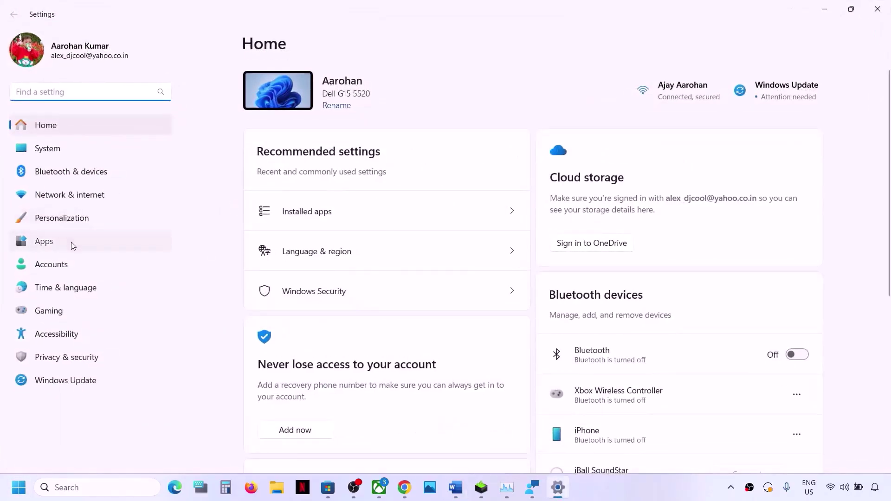
pyautogui.click(71, 244)
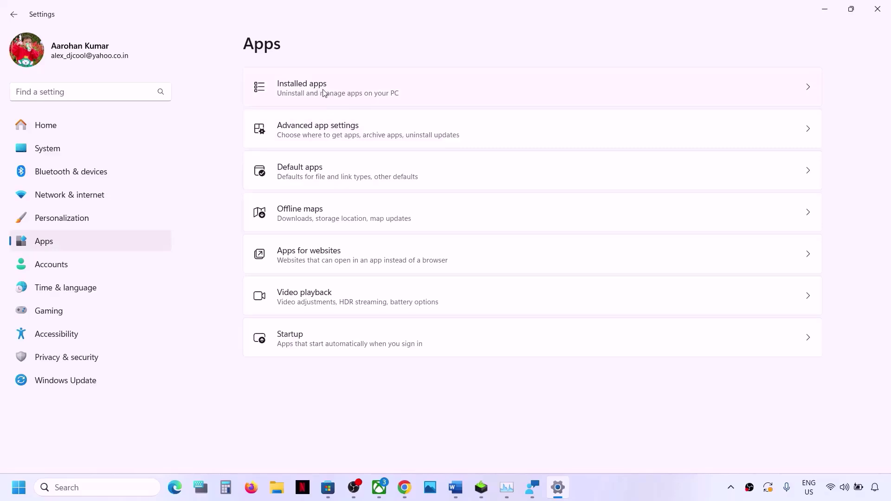
pyautogui.click(324, 92)
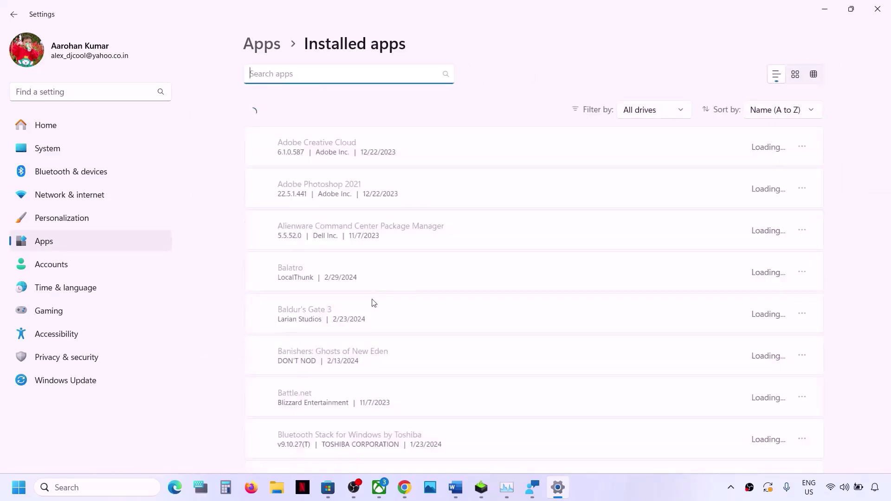
# - Search installed apps for 'sea of' and open Sea of Thieves' Advanced options
pyautogui.scroll(-10, 374, 303)
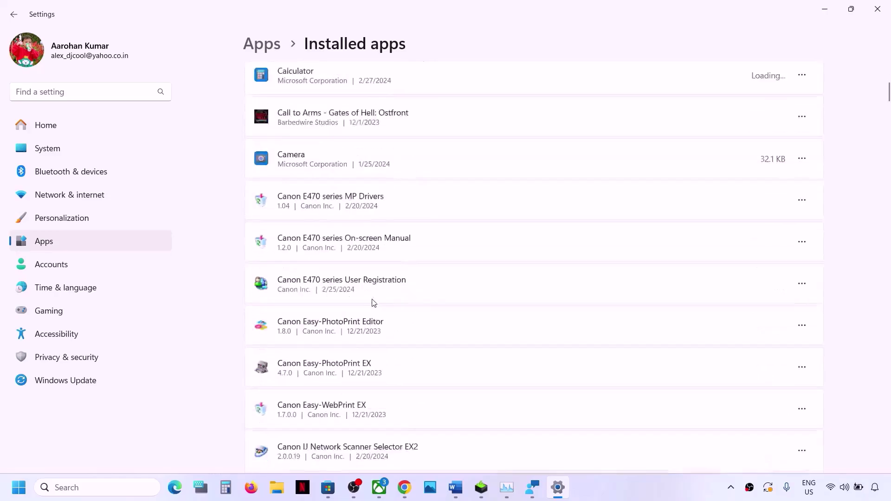
pyautogui.scroll(-20, 374, 303)
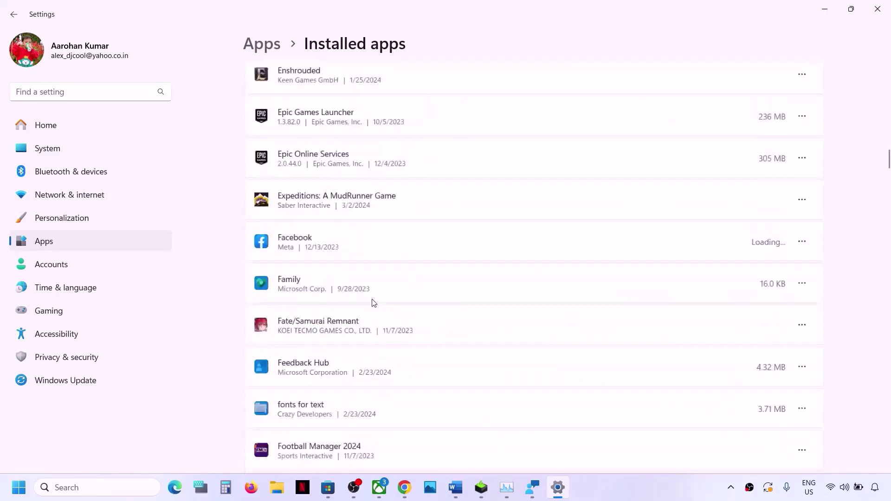
pyautogui.scroll(-20, 375, 303)
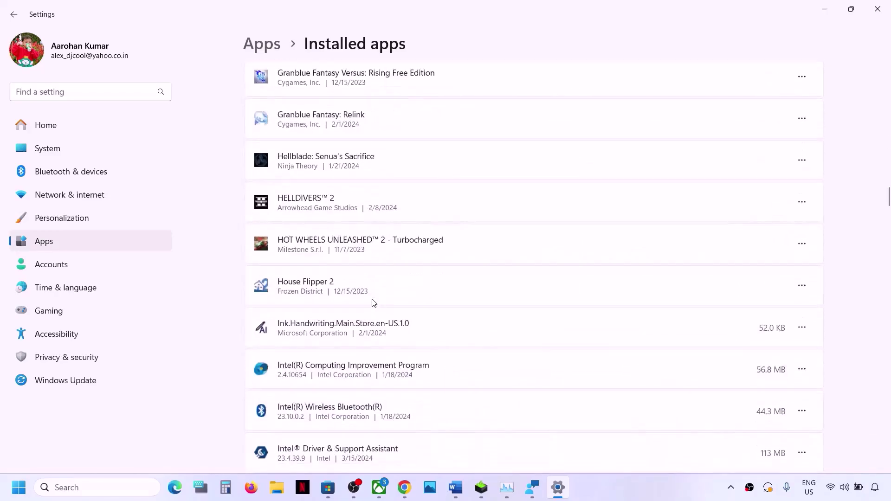
pyautogui.scroll(-20, 374, 303)
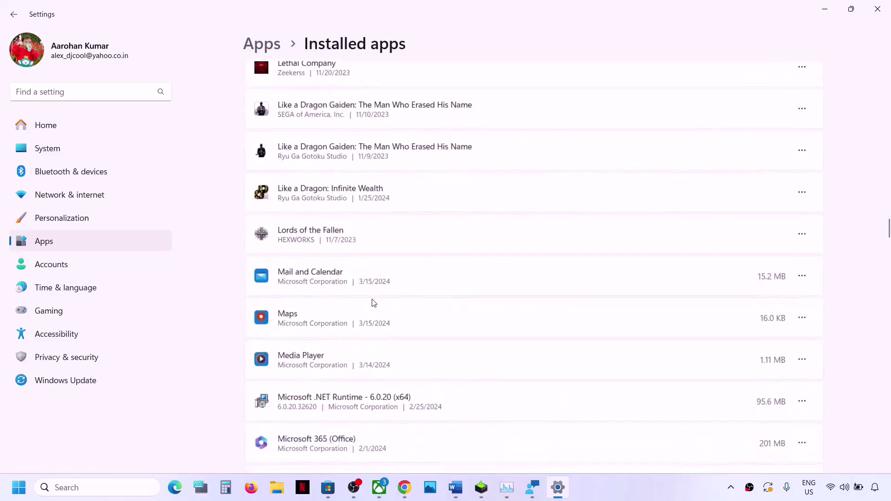
pyautogui.scroll(-20, 374, 303)
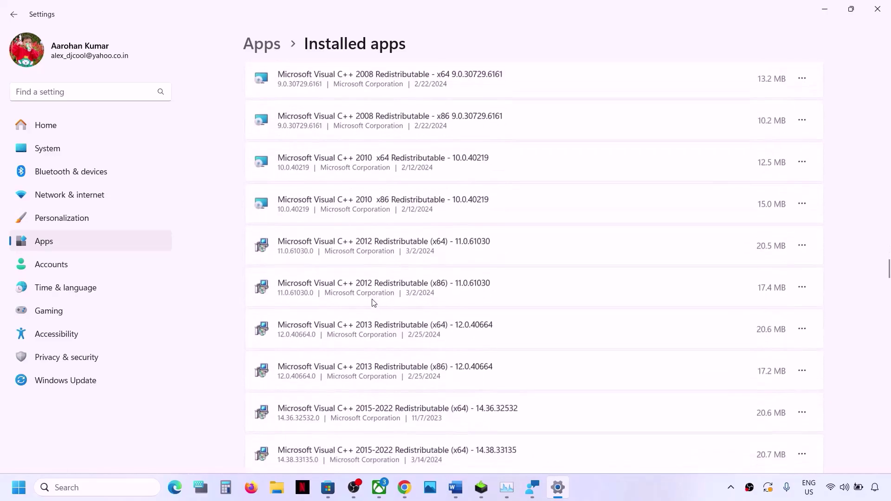
pyautogui.scroll(20, 374, 303)
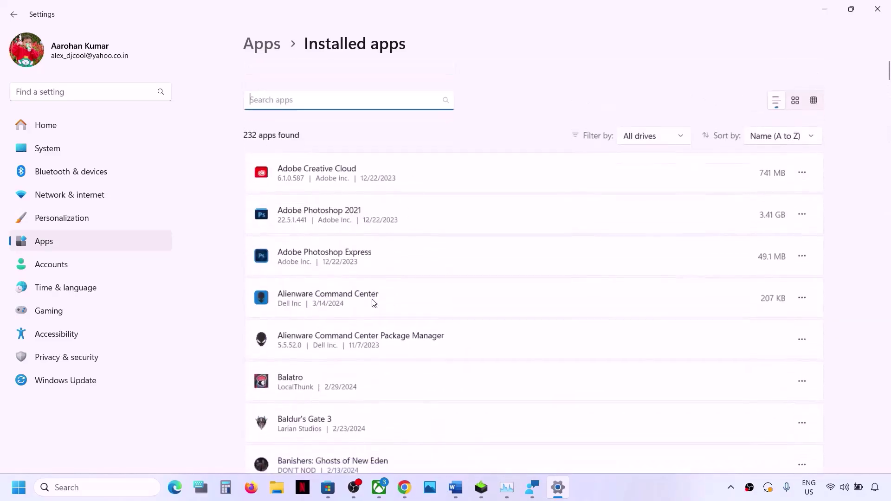
pyautogui.scroll(-1, 374, 303)
pyautogui.write('sea of')
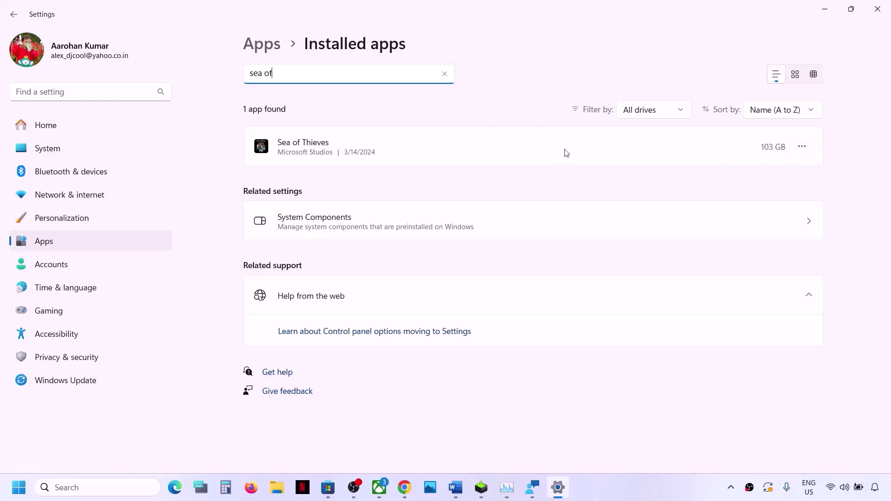
pyautogui.click(805, 149)
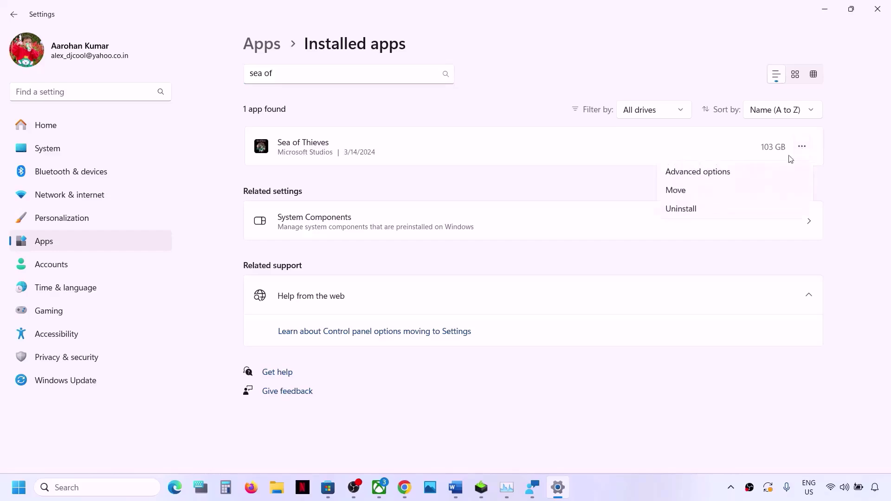
pyautogui.click(722, 180)
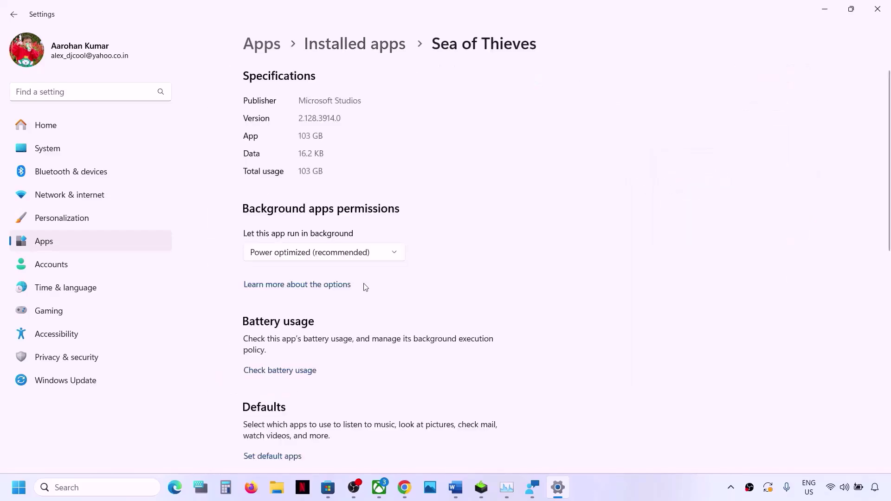
# - Repair Sea of Thieves, then reset it and confirm deleting its data
pyautogui.scroll(-10, 364, 287)
pyautogui.scroll(1, 364, 287)
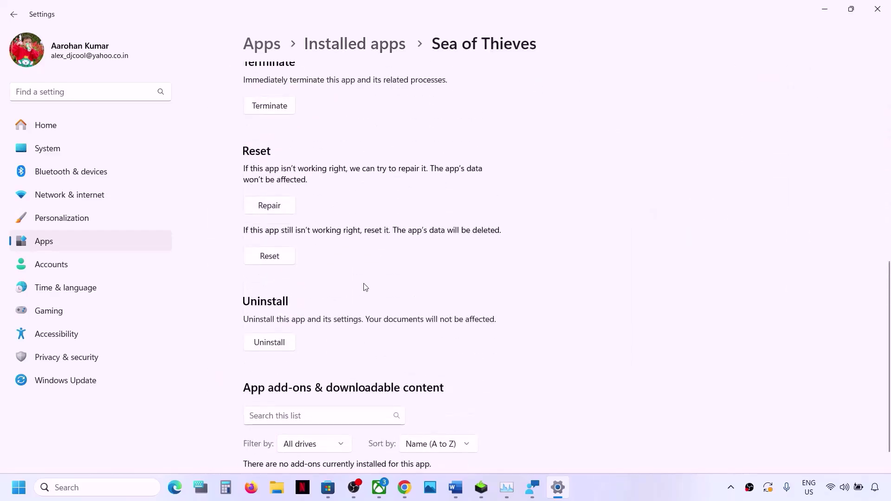
pyautogui.click(264, 208)
pyautogui.click(273, 260)
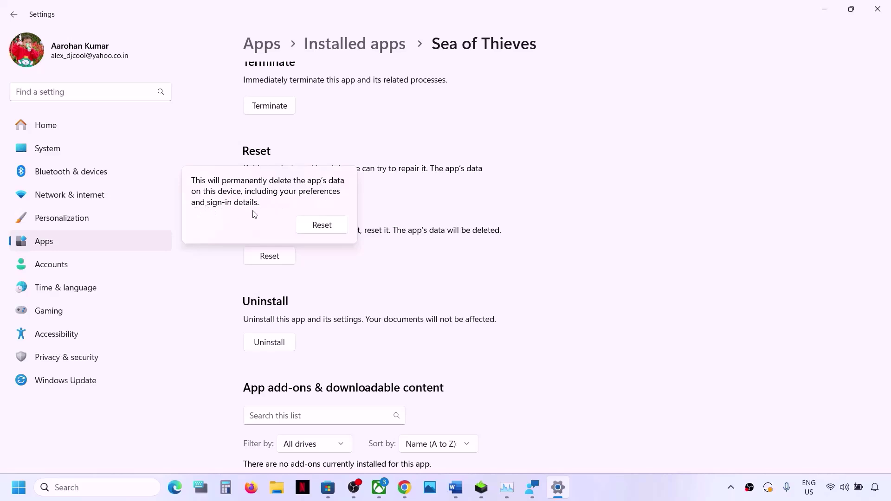
pyautogui.click(319, 226)
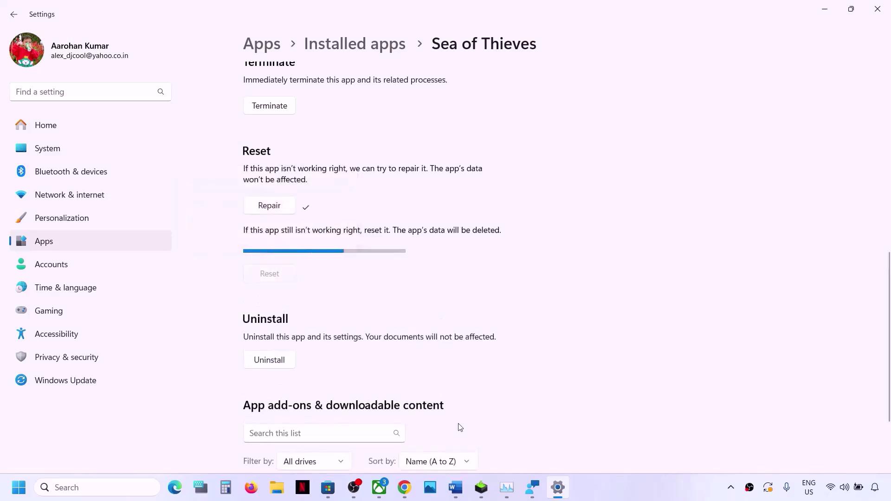
pyautogui.click(379, 488)
# - Close the manage dialog and search Xbox for the Sea of Thieves: 2024 Edition page
pyautogui.click(567, 63)
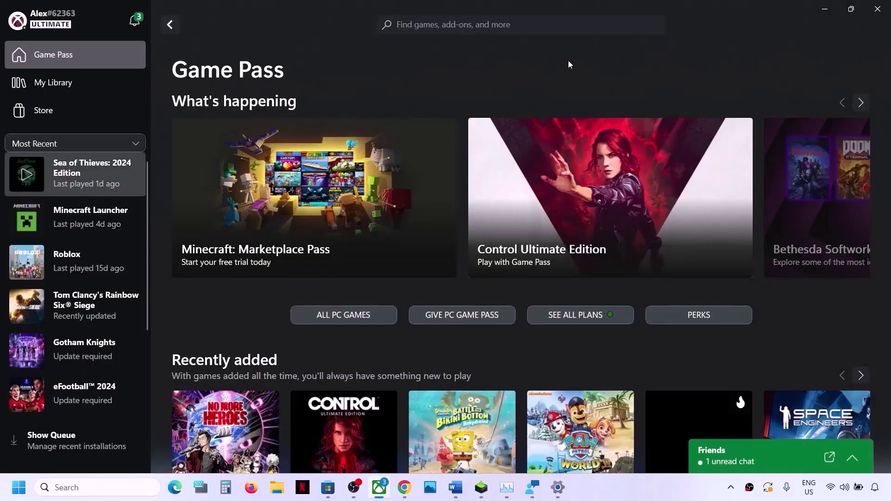
pyautogui.click(98, 169)
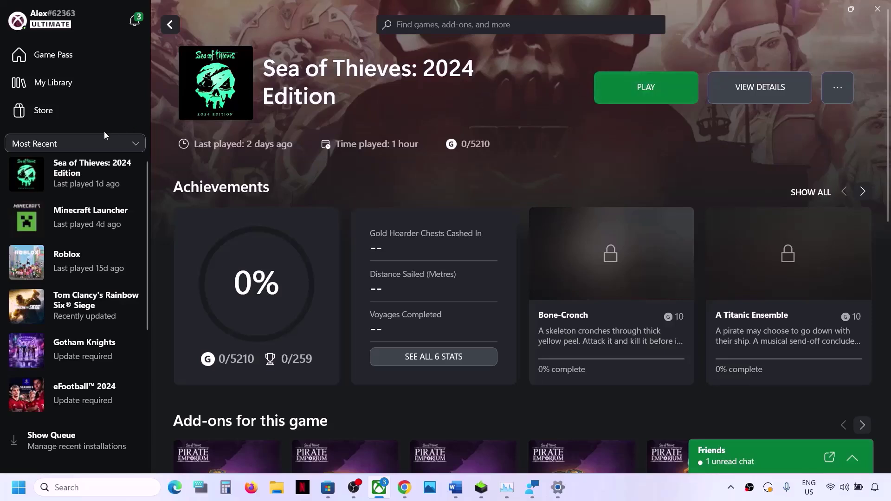
pyautogui.click(418, 25)
pyautogui.write('sea o')
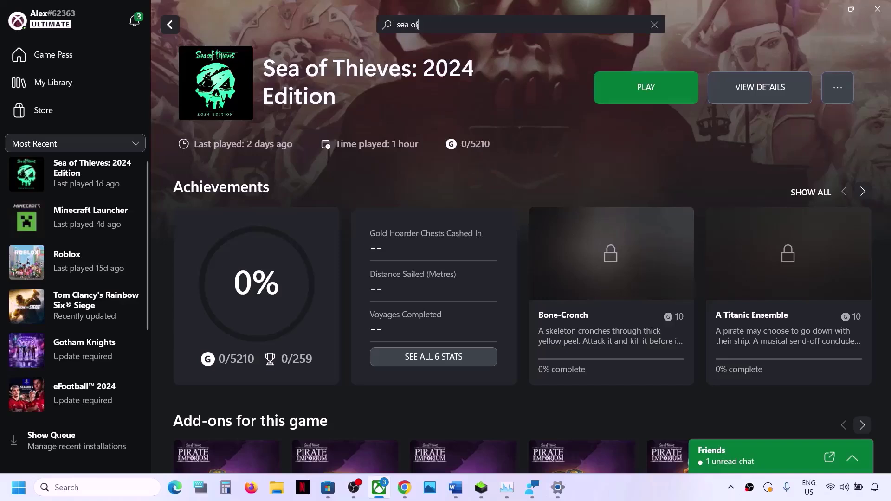
pyautogui.write('f t')
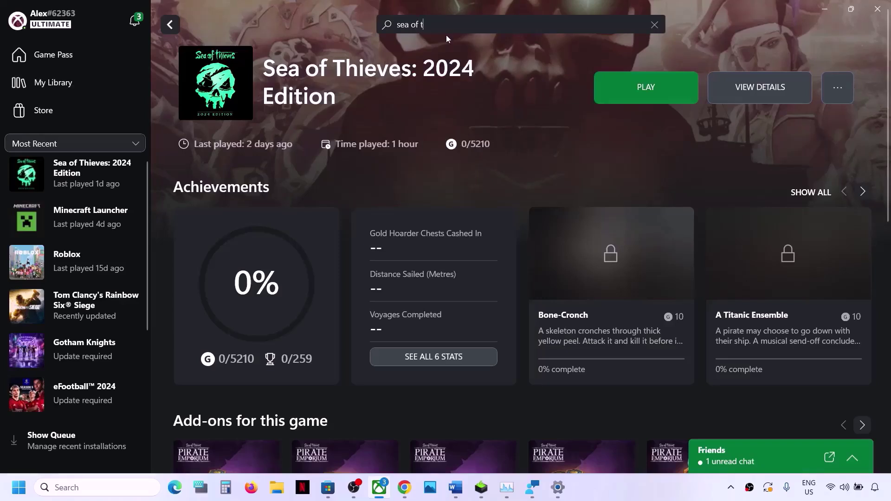
pyautogui.write('hoie')
pyautogui.press('BackSpace')
pyautogui.write('i')
pyautogui.press('BackSpace')
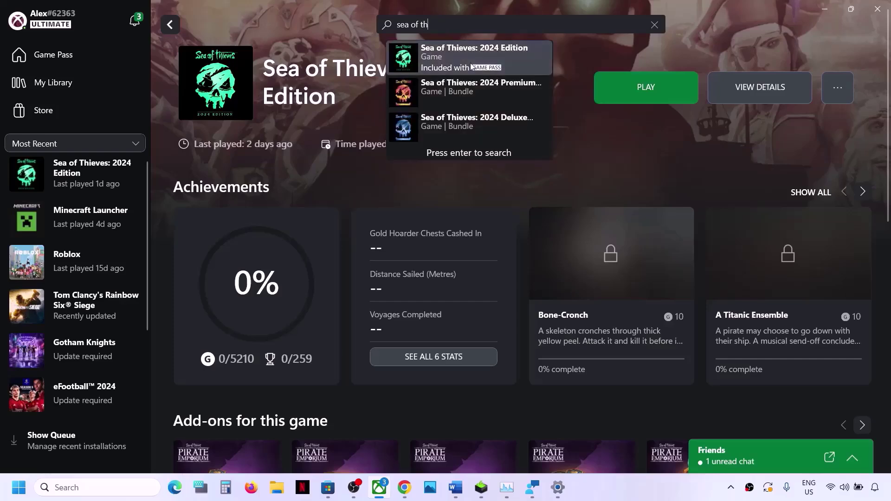
pyautogui.click(472, 65)
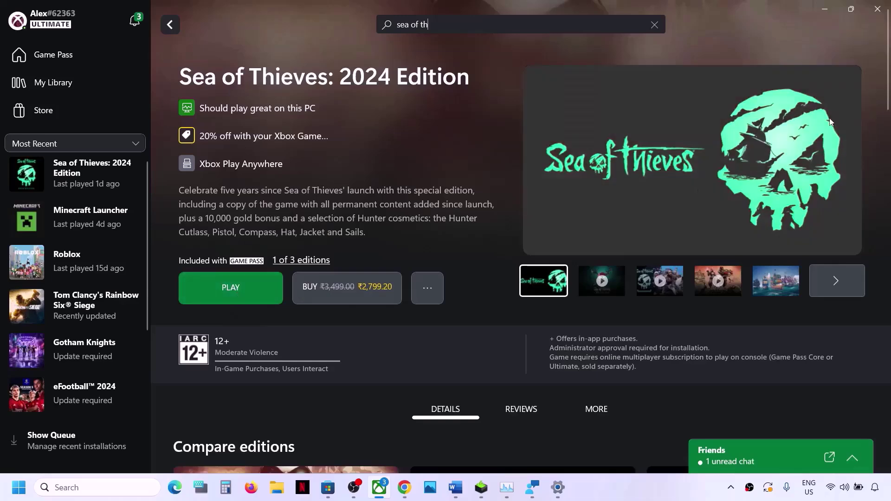
# - Launch Sea of Thieves to test it, reopen Xbox from the tray, then return to Word
pyautogui.click(875, 13)
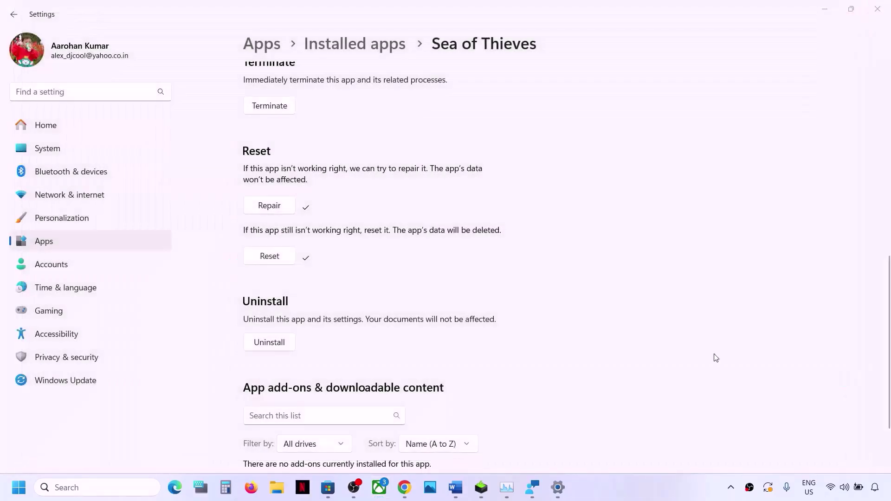
pyautogui.click(731, 487)
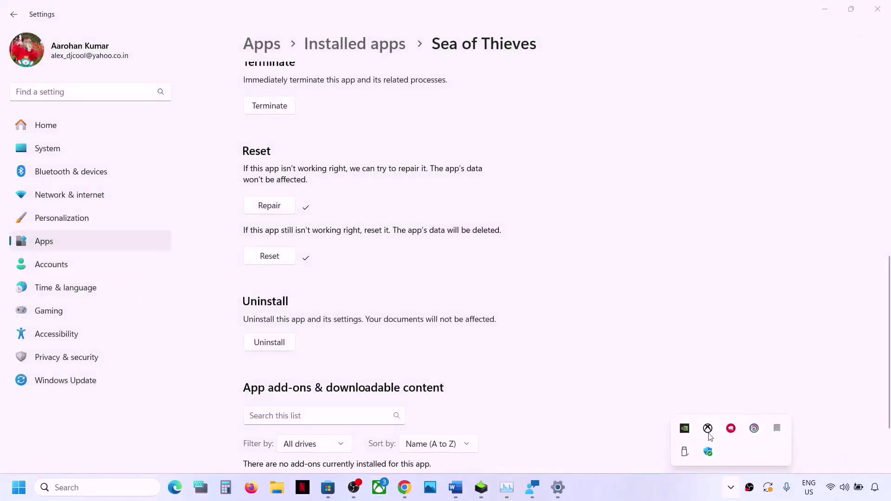
pyautogui.click(708, 428)
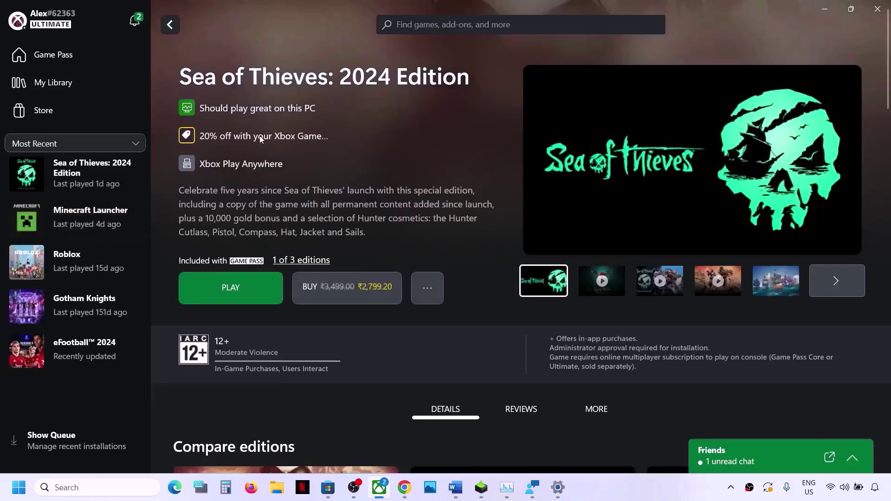
pyautogui.click(105, 182)
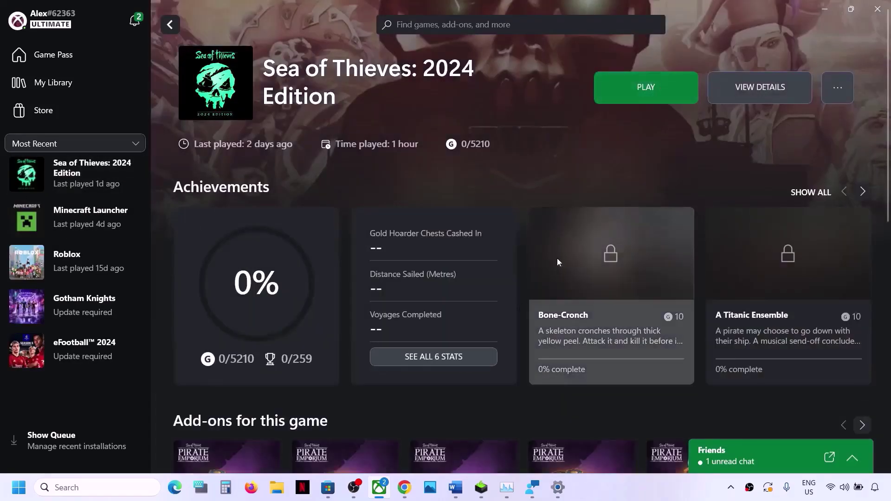
pyautogui.click(456, 487)
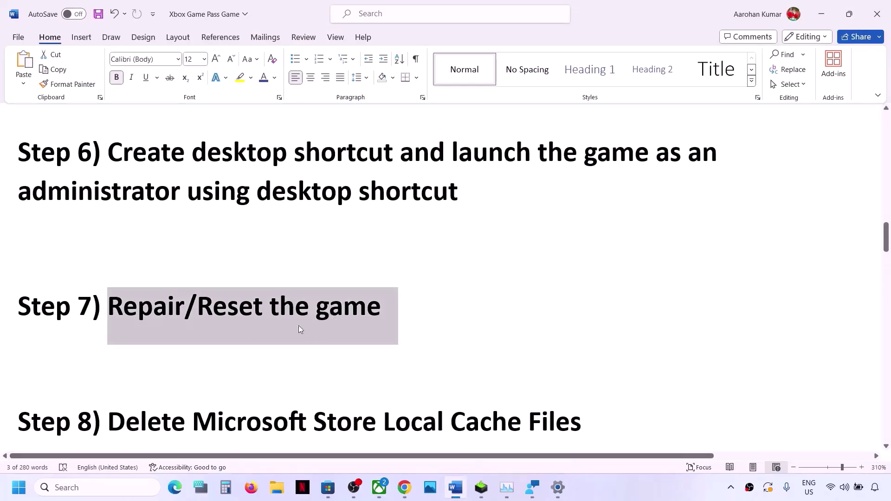
pyautogui.scroll(-3, 230, 350)
# - Select the Step 8 heading and browse File Explorer from OS (C:) to the user's home folder
pyautogui.moveTo(107, 326); pyautogui.dragTo(582, 320)
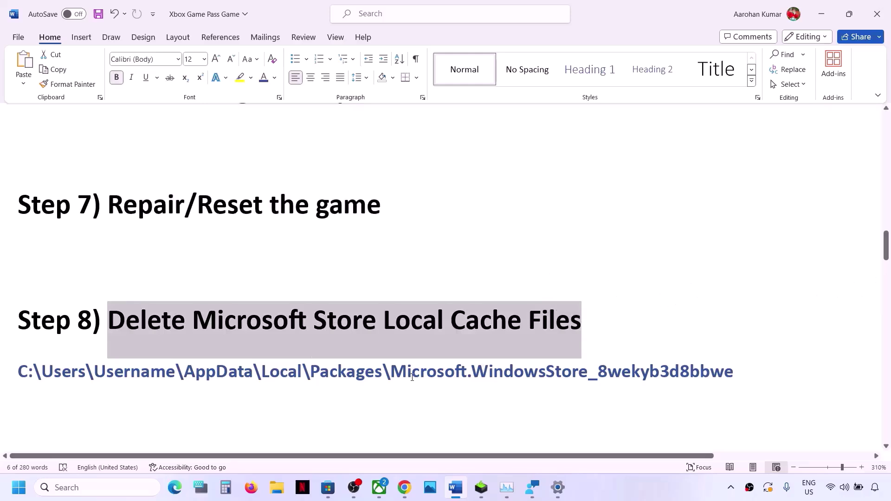
pyautogui.click(277, 487)
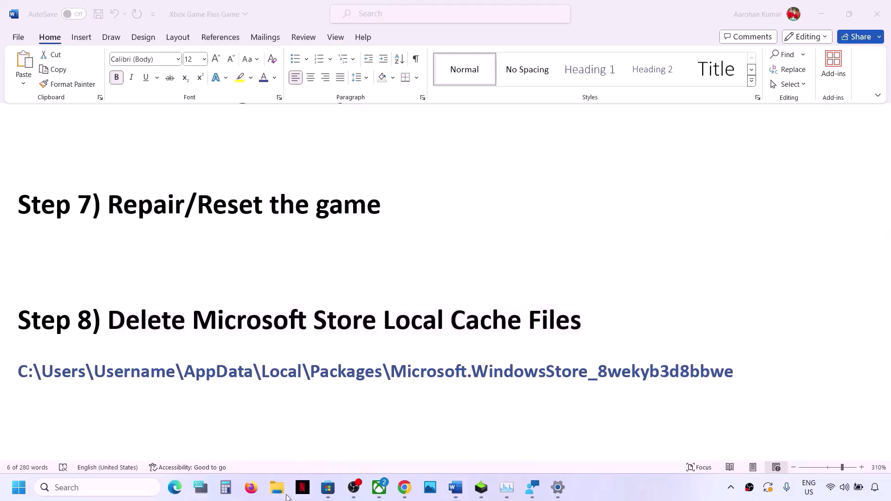
pyautogui.doubleClick(167, 124)
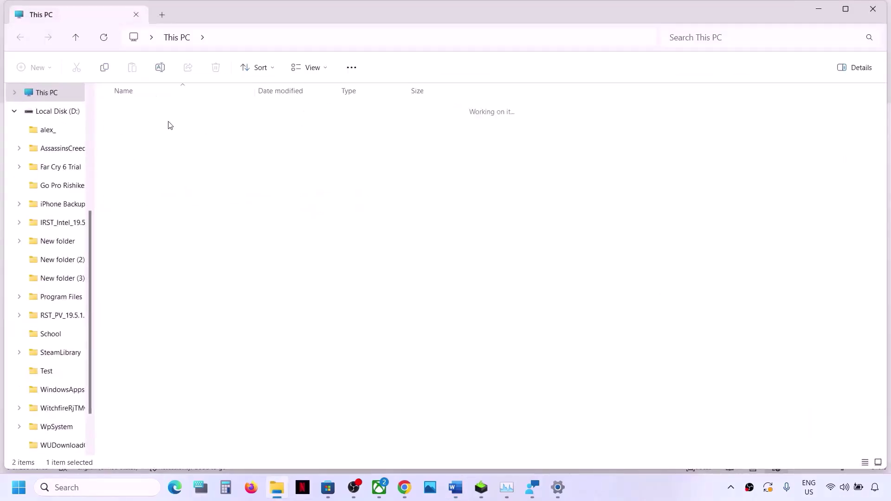
pyautogui.click(47, 93)
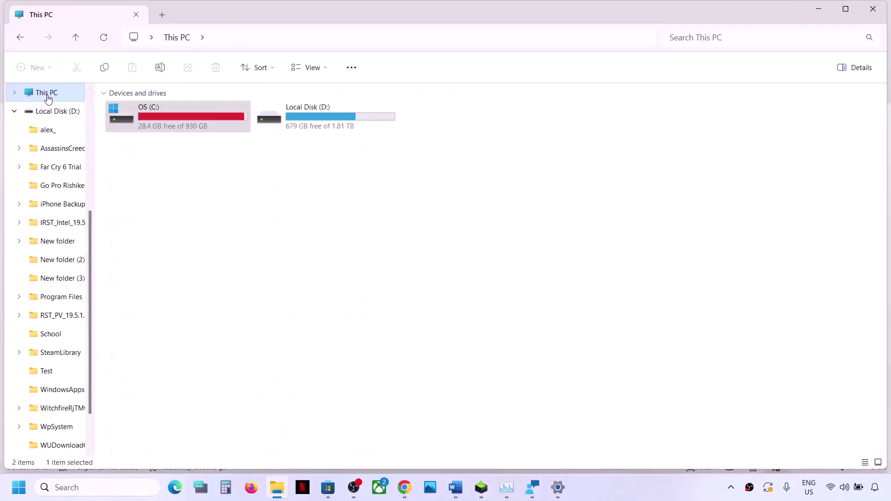
pyautogui.click(15, 112)
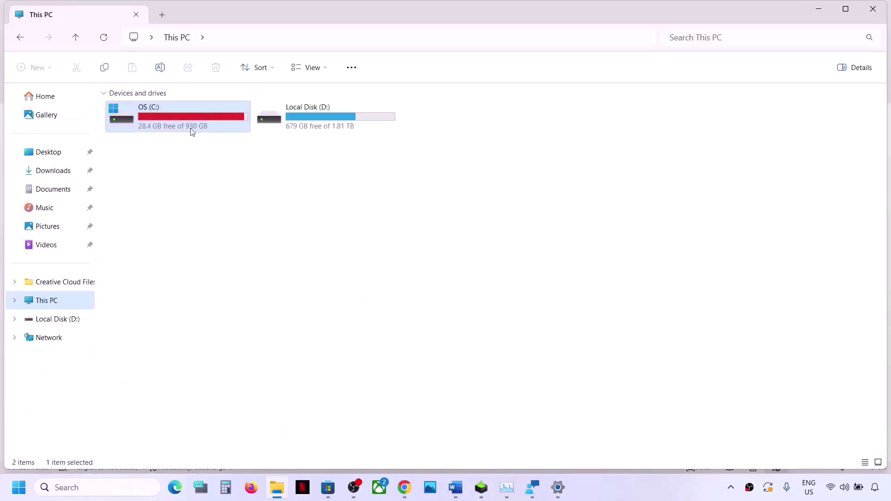
pyautogui.doubleClick(202, 122)
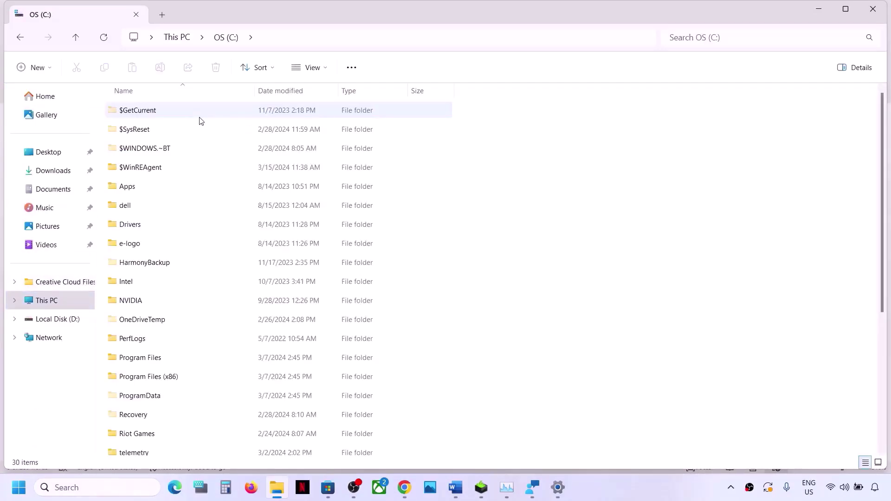
pyautogui.hotkey('alt', 'Tab')
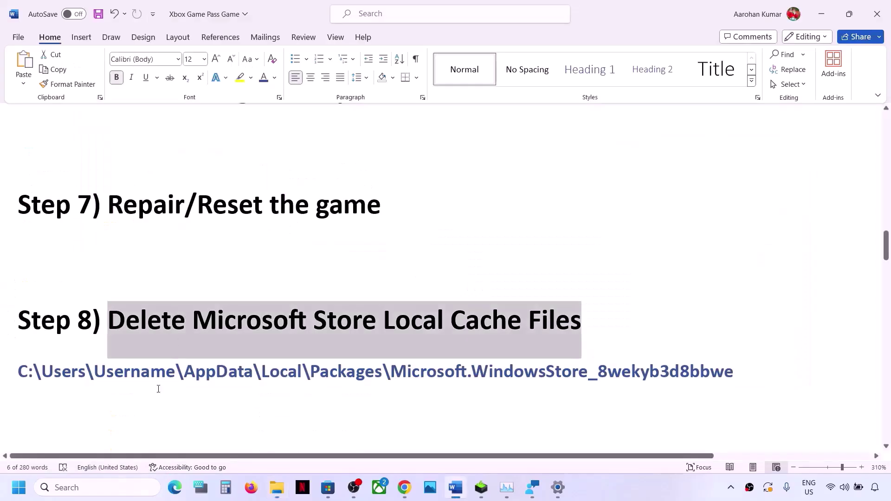
pyautogui.hotkey('alt', 'Tab')
pyautogui.scroll(-4, 197, 342)
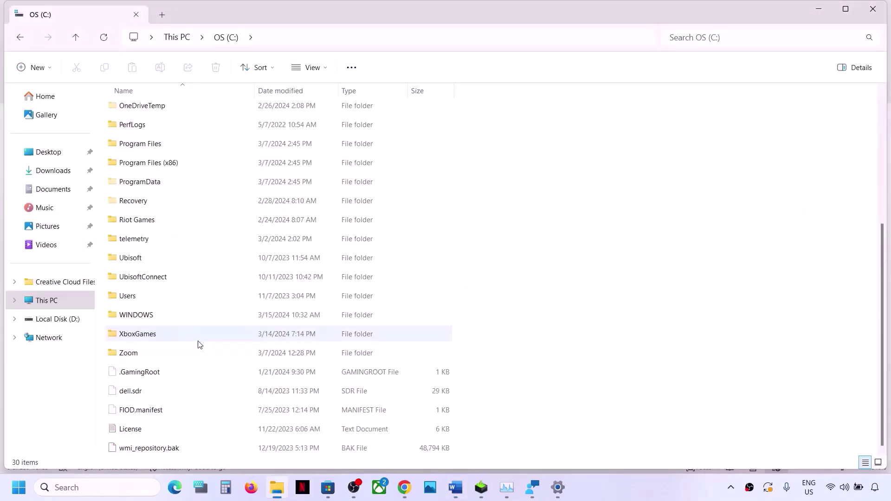
pyautogui.doubleClick(126, 294)
pyautogui.click(133, 110)
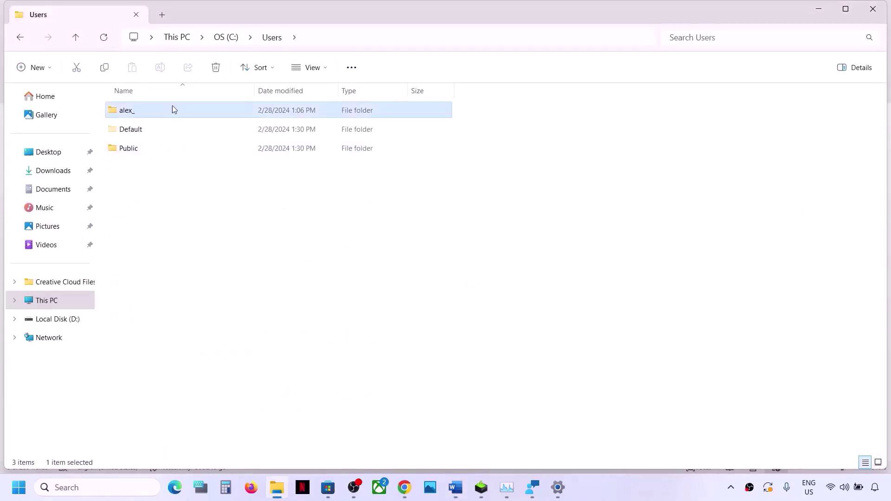
pyautogui.doubleClick(173, 110)
# - Open AppData > Local > Packages and highlight the Store package folder name in Word's path
pyautogui.click(149, 188)
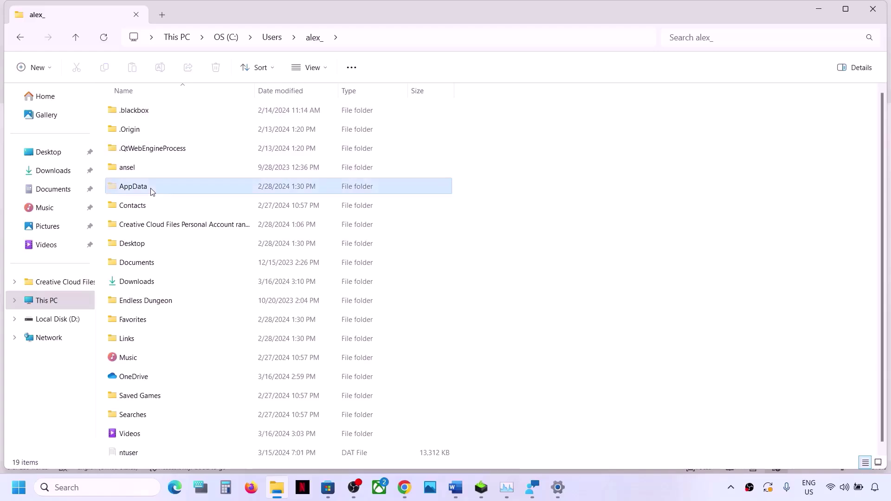
pyautogui.click(325, 69)
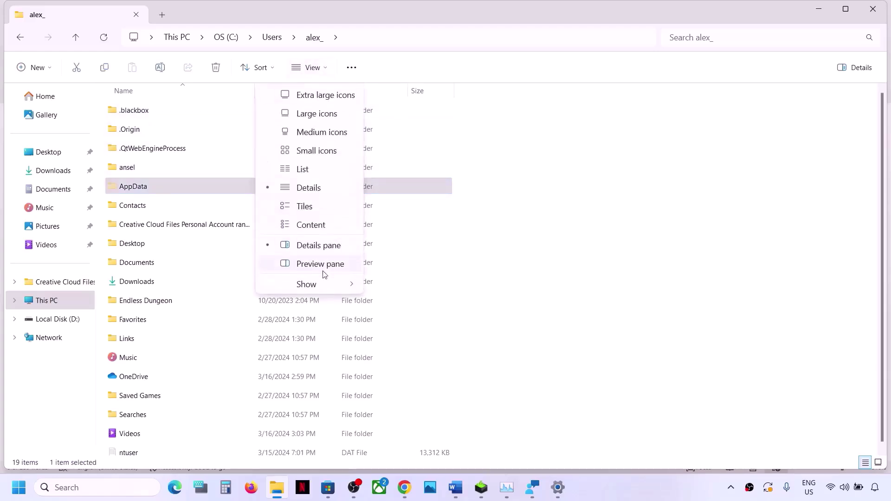
pyautogui.moveTo(310, 287)
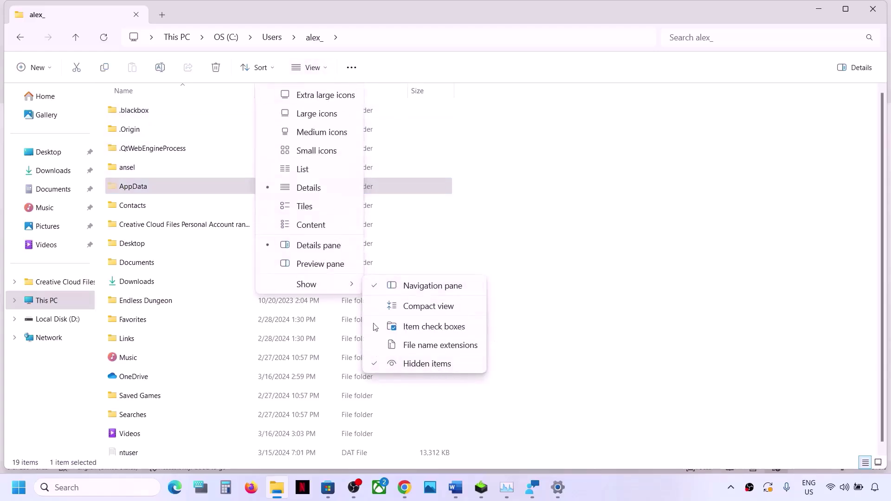
pyautogui.click(162, 189)
pyautogui.doubleClick(160, 190)
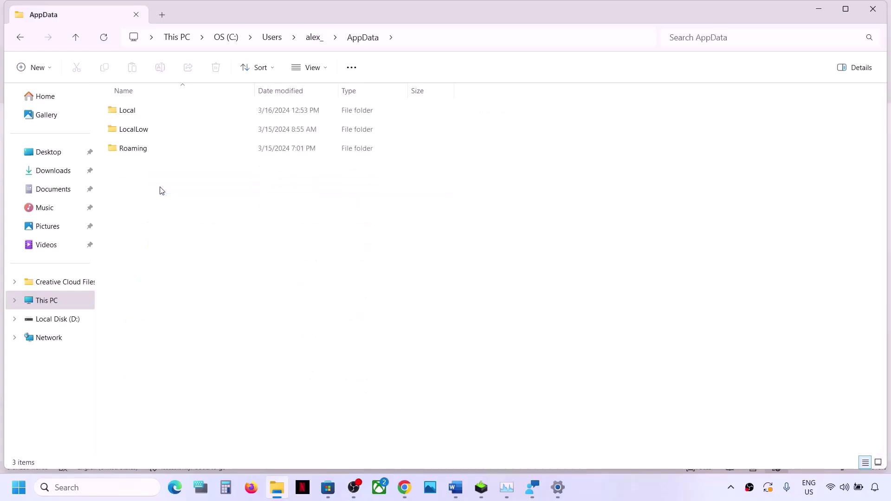
pyautogui.doubleClick(142, 115)
pyautogui.click(144, 225)
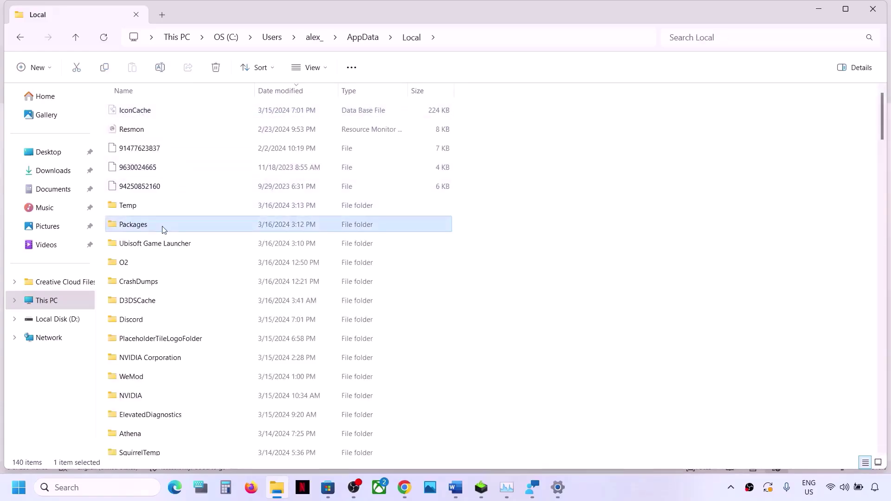
pyautogui.doubleClick(161, 227)
pyautogui.hotkey('alt', 'Tab')
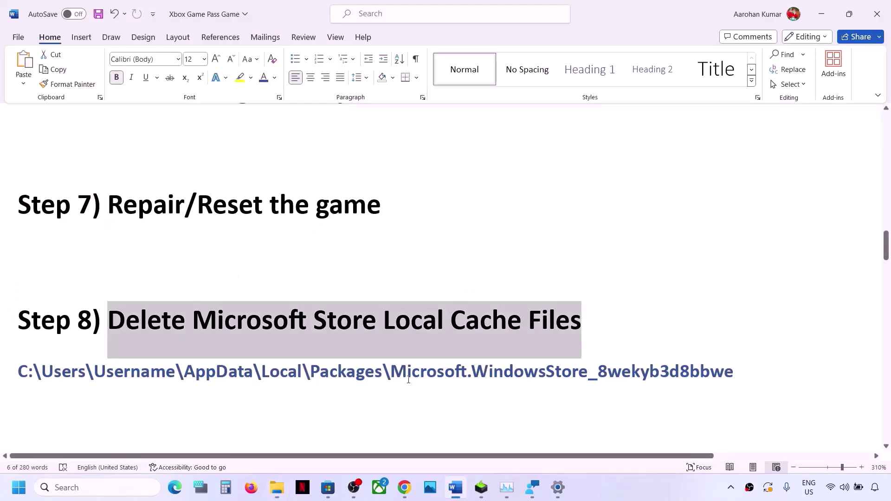
pyautogui.moveTo(393, 375); pyautogui.dragTo(691, 383)
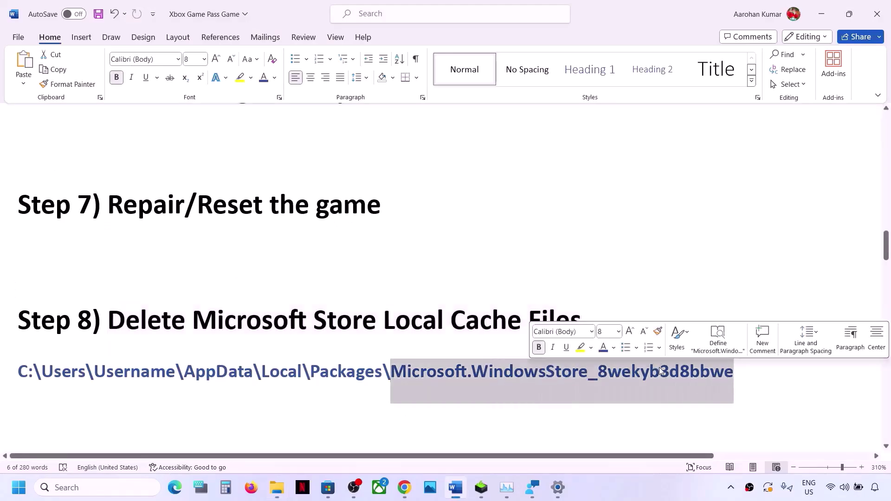
pyautogui.hotkey('alt', 'Tab')
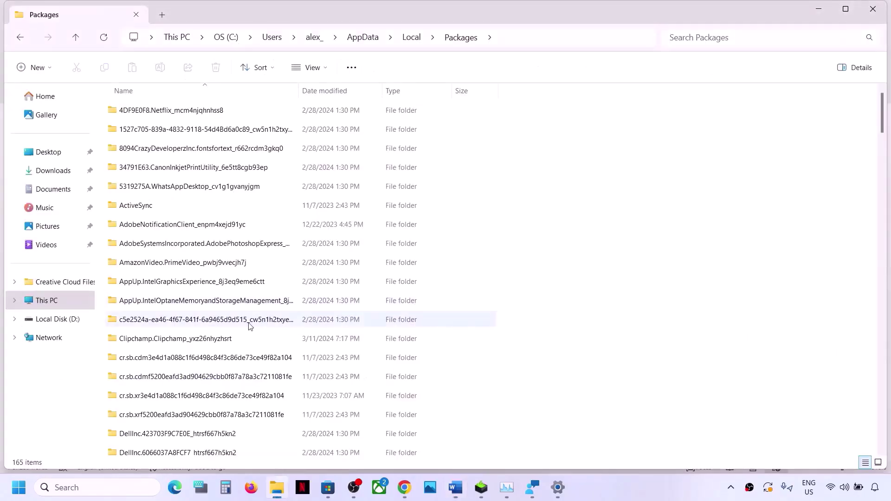
# - Sort Packages by name in reverse and scroll down, minimizing the Xbox app that popped up
pyautogui.click(212, 89)
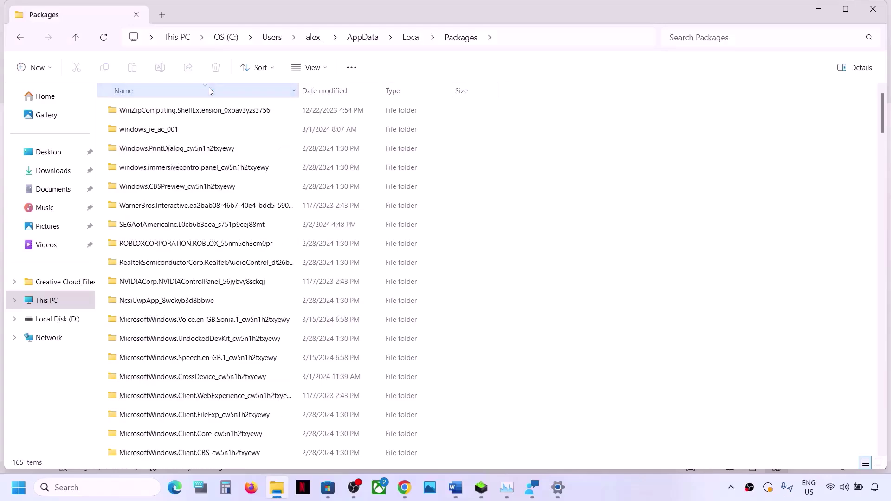
pyautogui.scroll(-5, 193, 358)
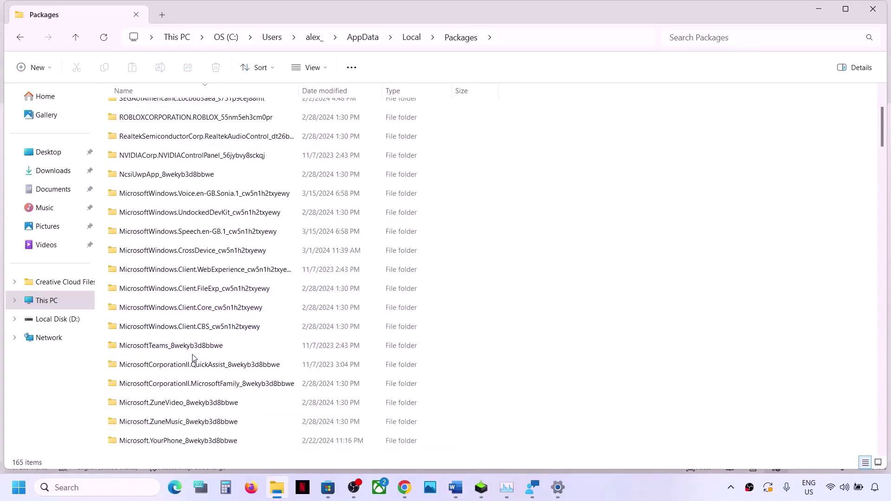
pyautogui.scroll(-3, 194, 357)
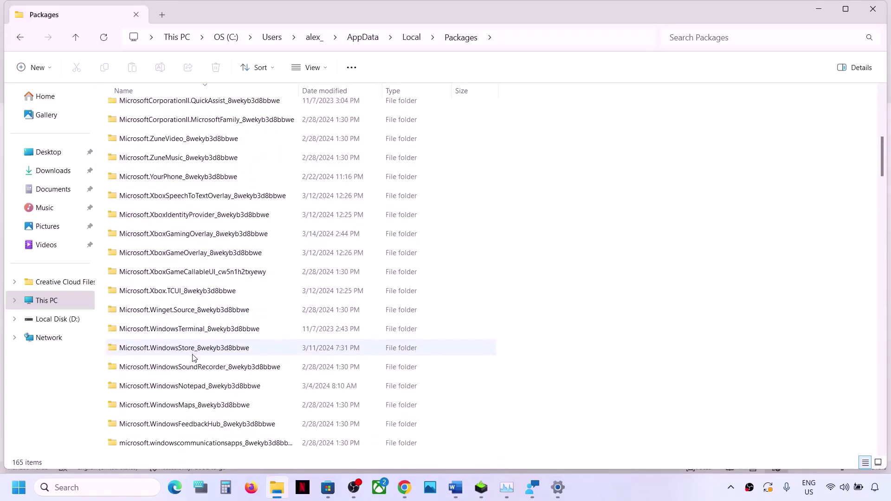
pyautogui.scroll(-4, 211, 395)
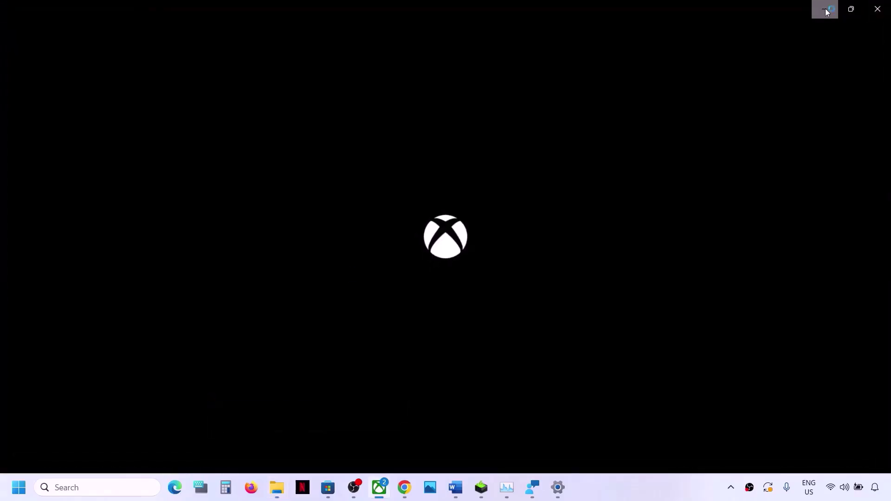
pyautogui.click(825, 8)
pyautogui.scroll(-6, 160, 366)
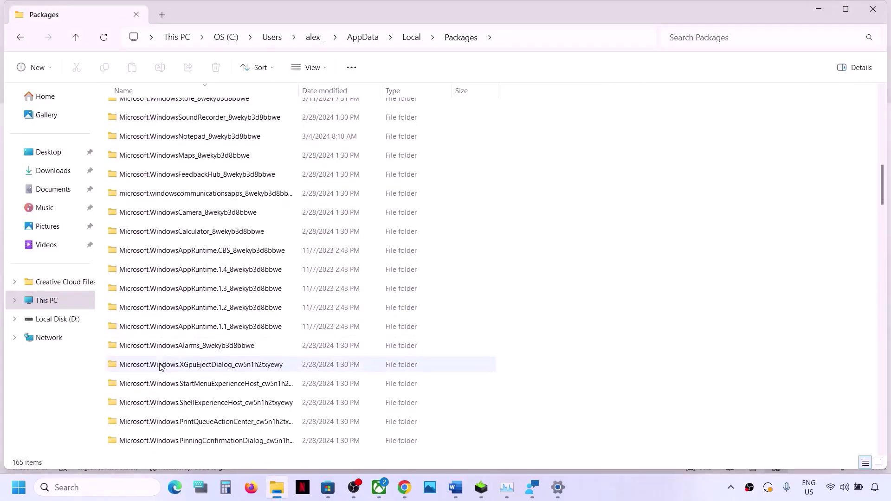
pyautogui.scroll(-7, 159, 367)
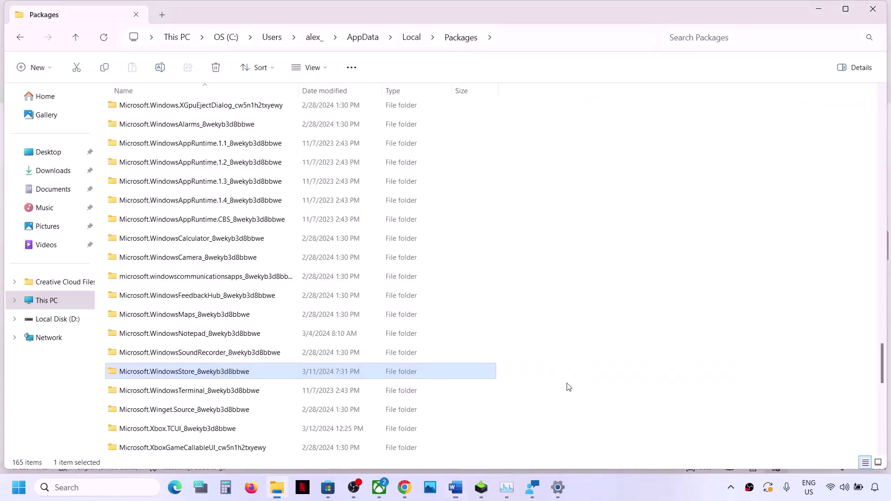
# - Delete the LocalCache folder inside Microsoft.WindowsStore_8wekyb3d8bbwe, leaving 7 items
pyautogui.doubleClick(214, 376)
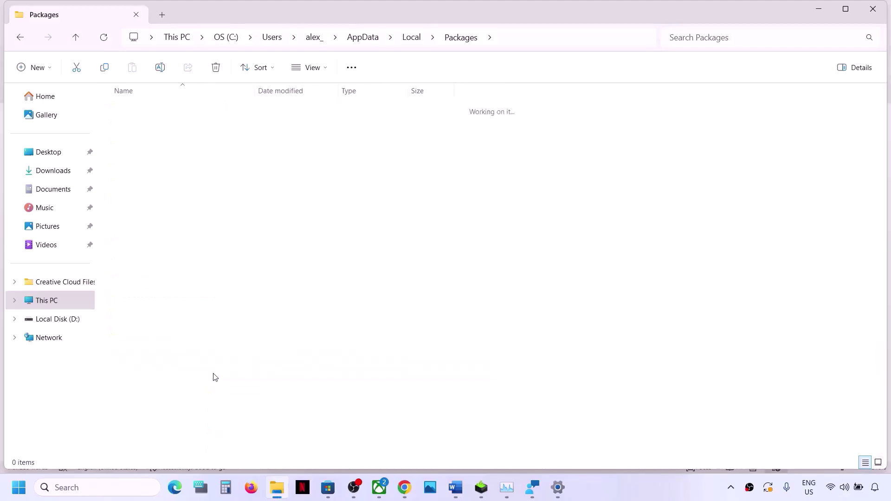
pyautogui.click(139, 151)
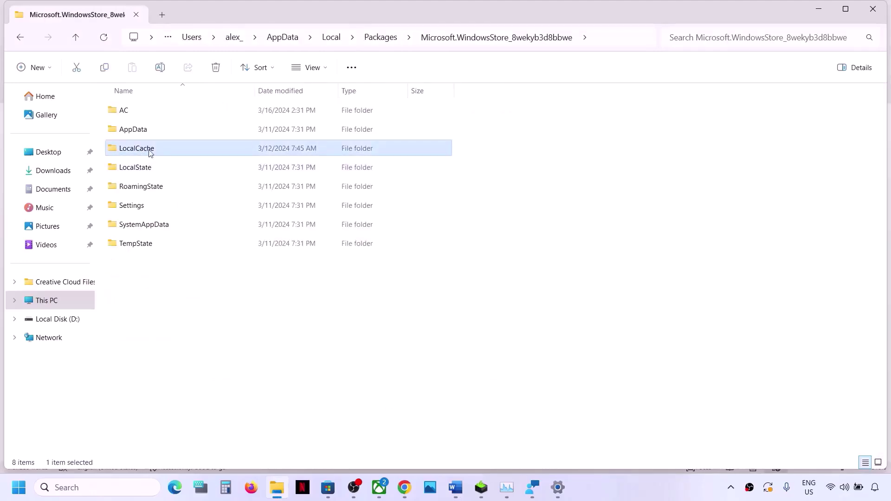
pyautogui.rightClick(155, 150)
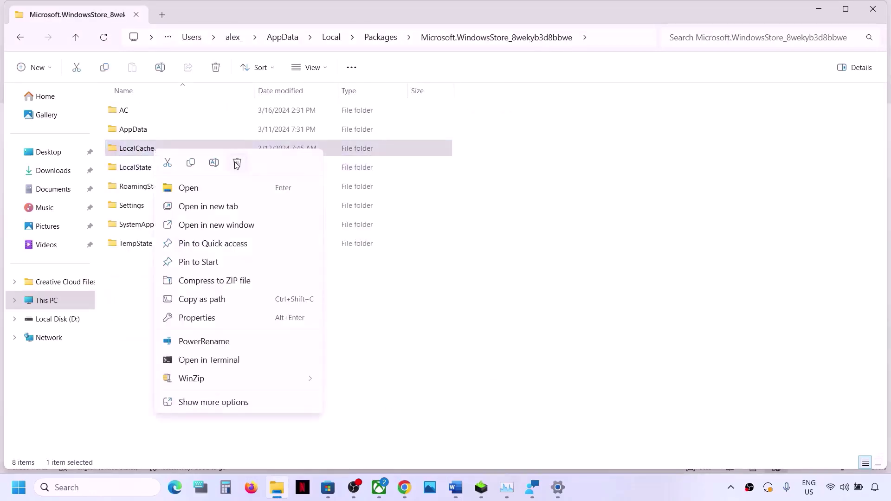
pyautogui.click(236, 163)
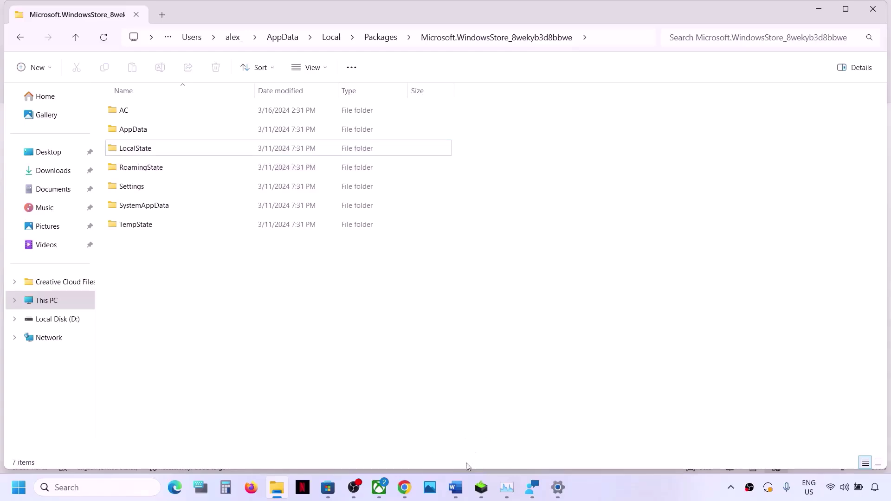
pyautogui.click(456, 488)
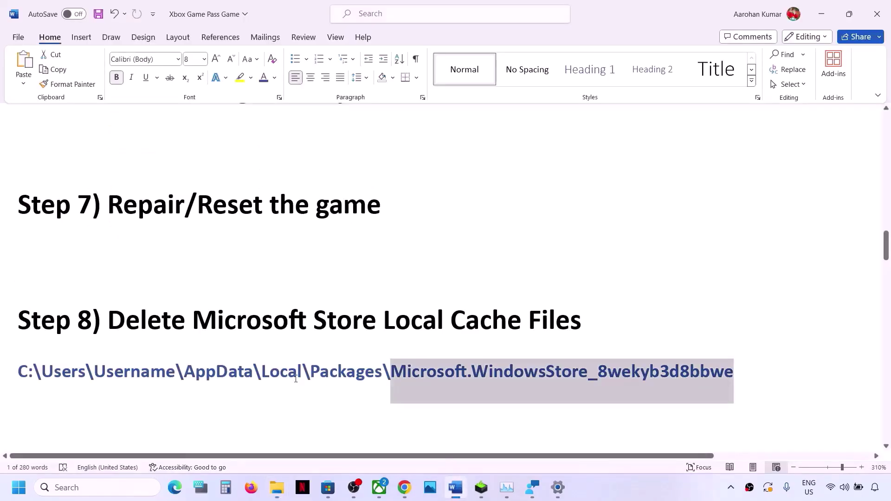
# - Highlight the Step 9 sign-in instruction and sign out of Microsoft Store
pyautogui.scroll(-3, 296, 379)
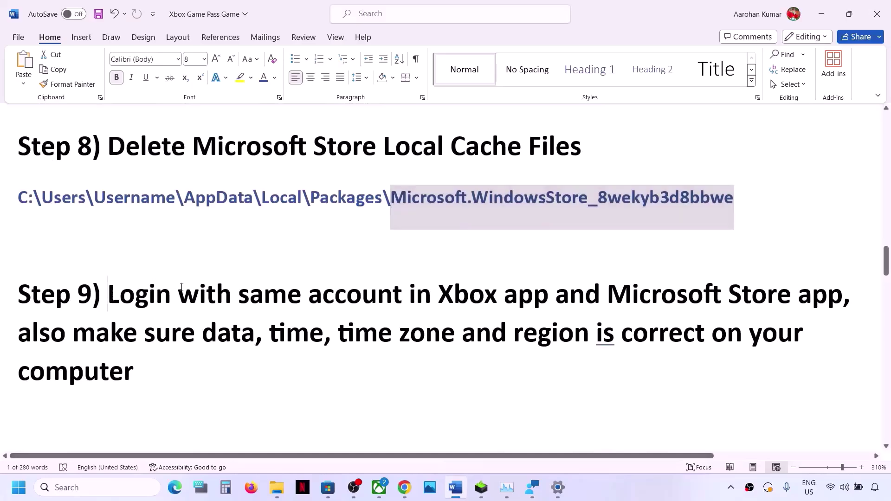
pyautogui.moveTo(112, 297); pyautogui.dragTo(777, 302)
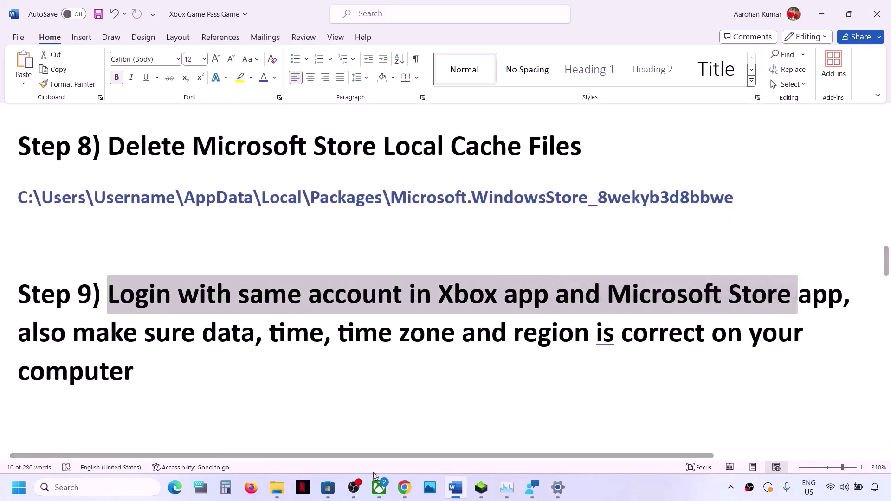
pyautogui.click(328, 488)
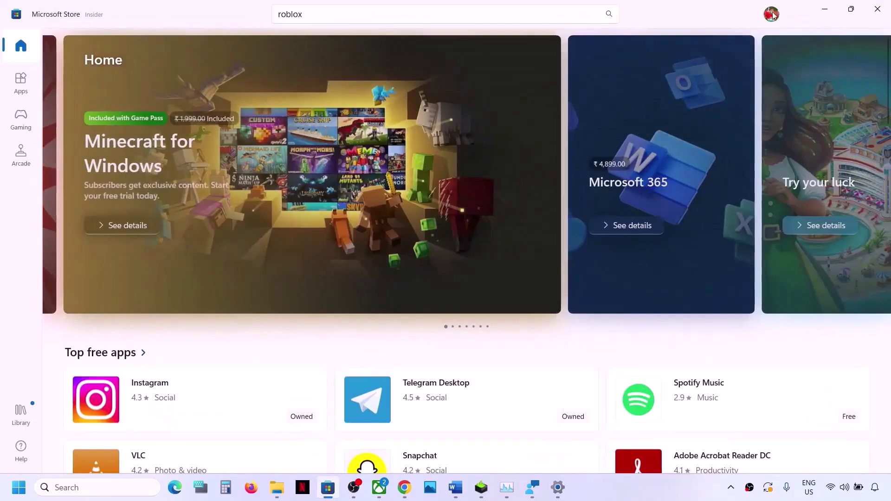
pyautogui.click(771, 15)
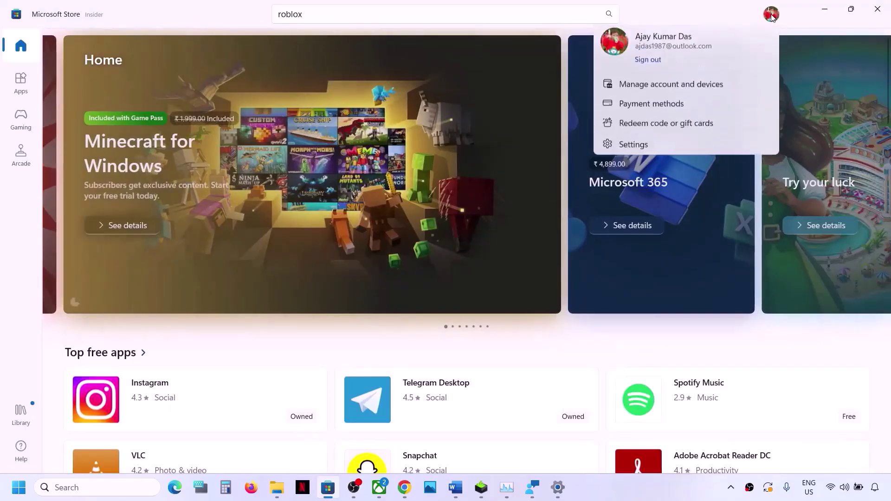
pyautogui.click(648, 60)
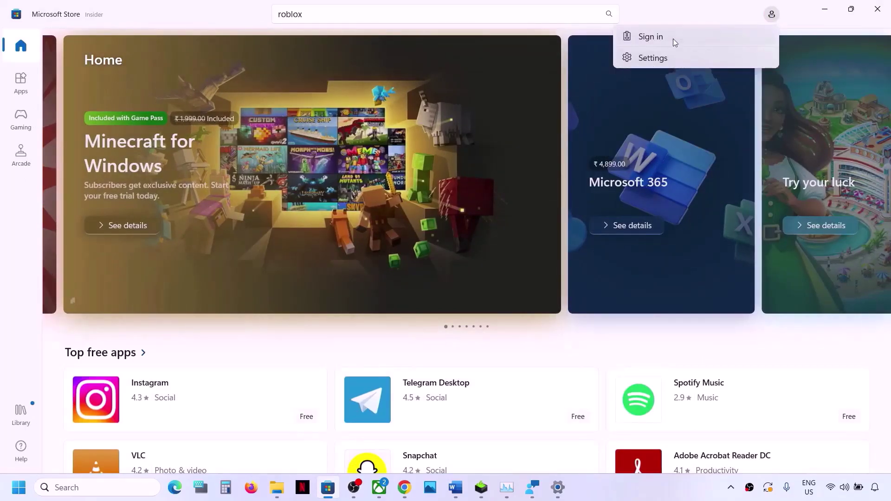
# - Sign back in to the Store with the second saved Microsoft account, verifying with its PIN
pyautogui.click(674, 40)
pyautogui.click(392, 207)
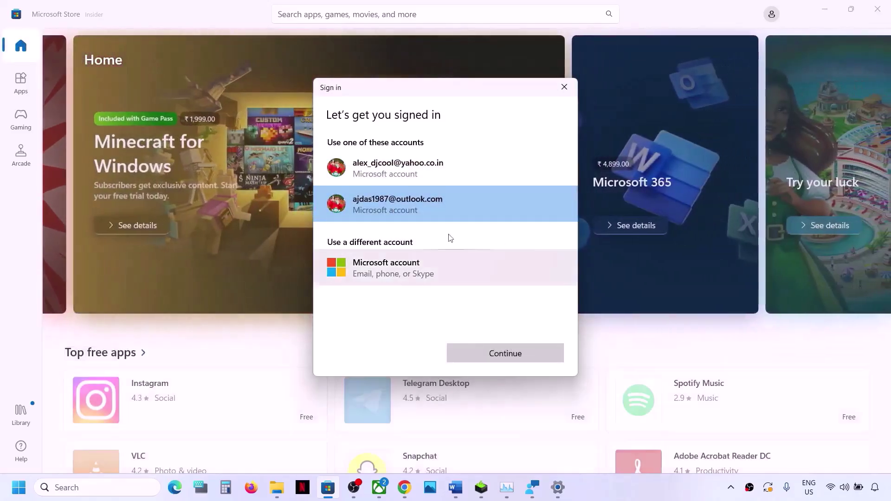
pyautogui.click(483, 356)
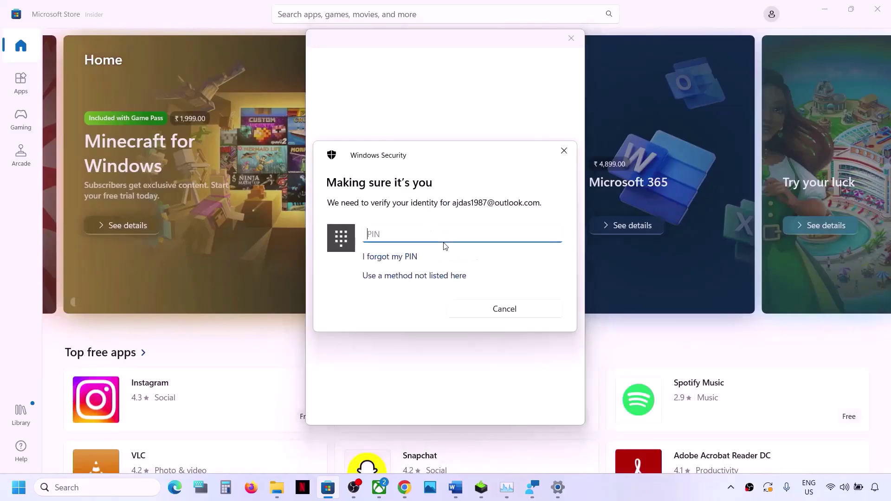
pyautogui.write('1234')
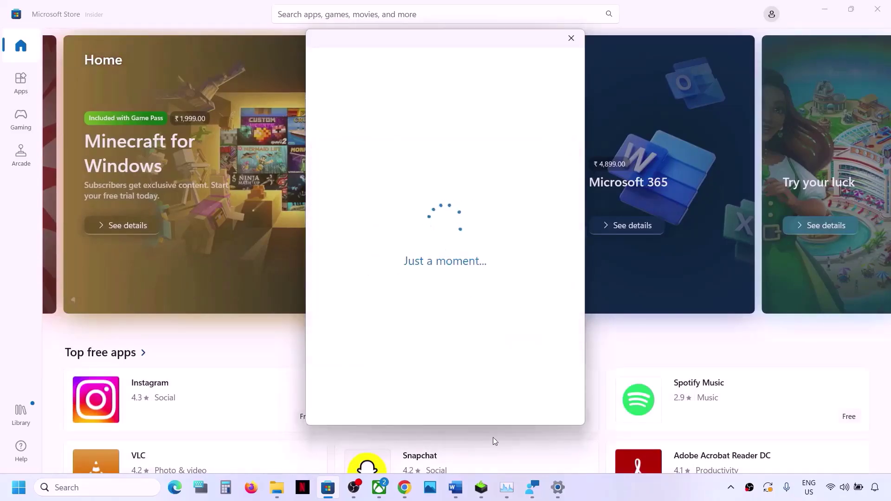
pyautogui.click(379, 487)
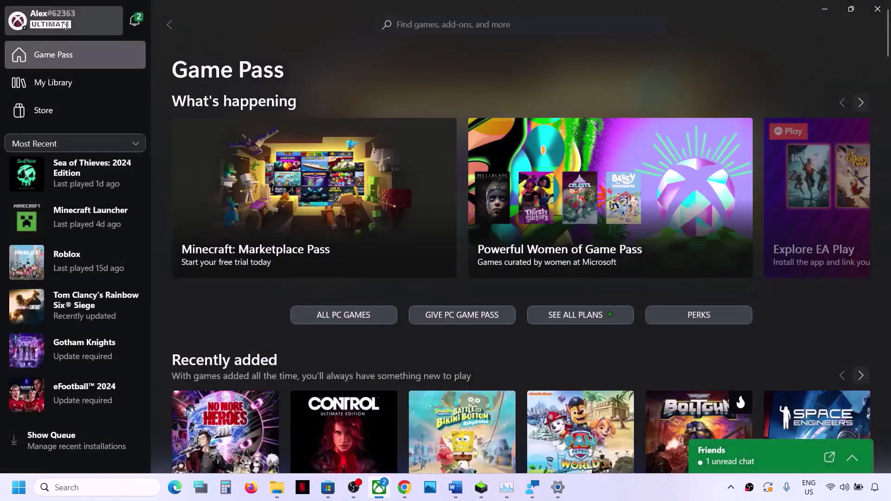
# - Sign the Xbox app out and back in with the second Microsoft account, then close Task Manager
pyautogui.click(64, 25)
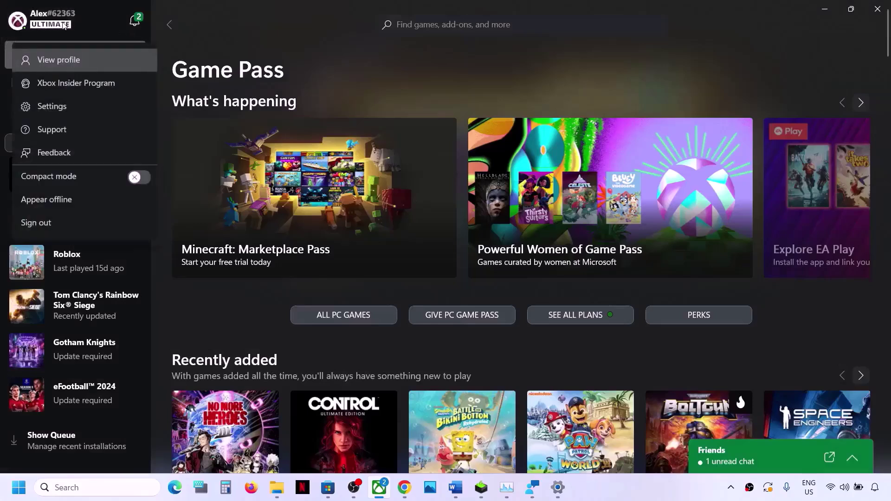
pyautogui.click(40, 232)
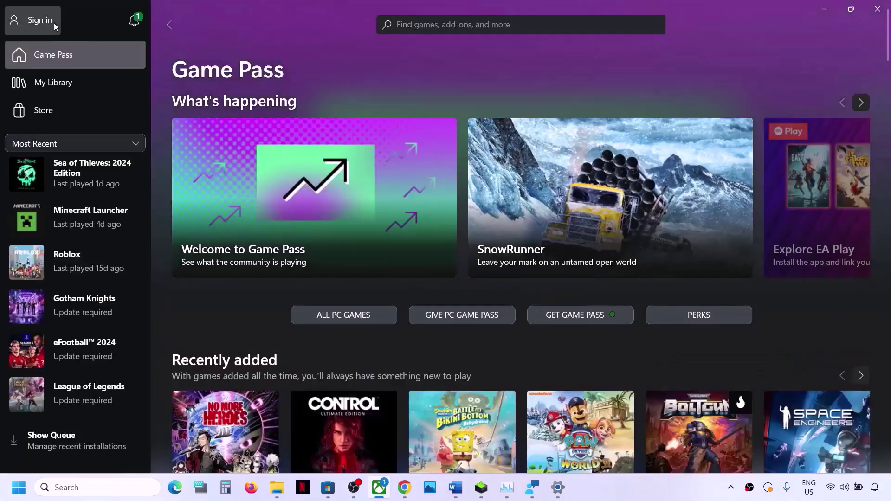
pyautogui.click(54, 24)
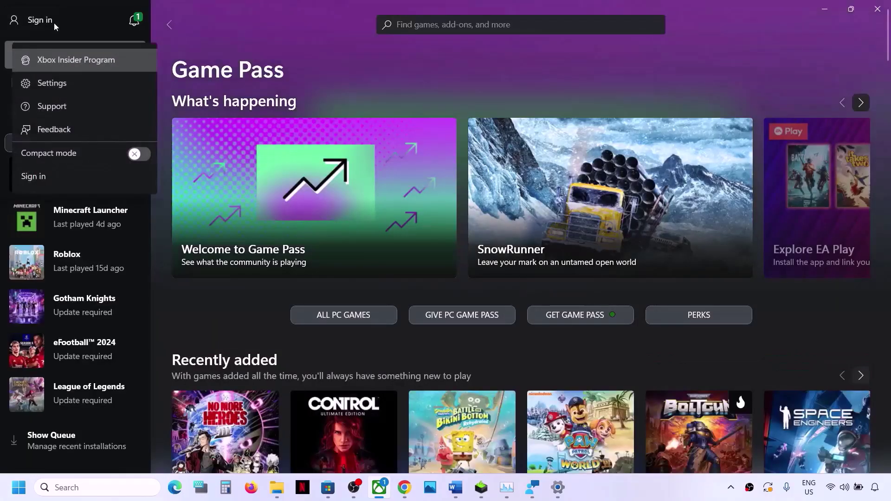
pyautogui.click(38, 179)
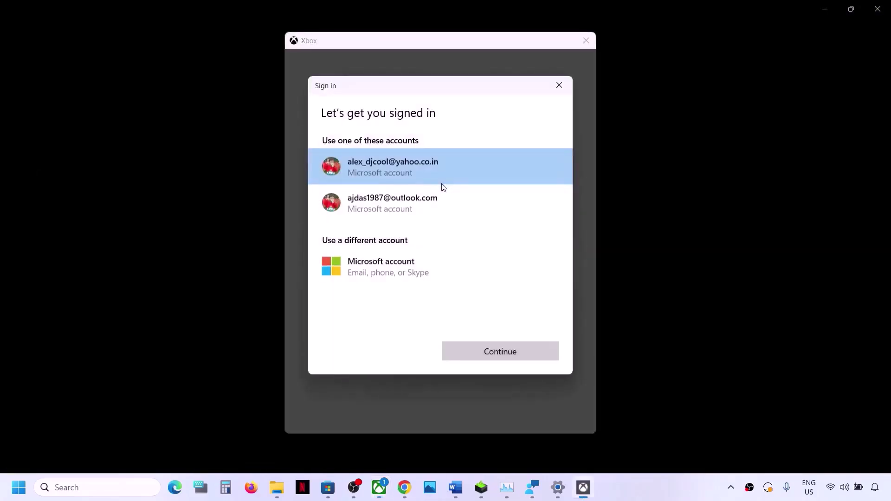
pyautogui.click(403, 215)
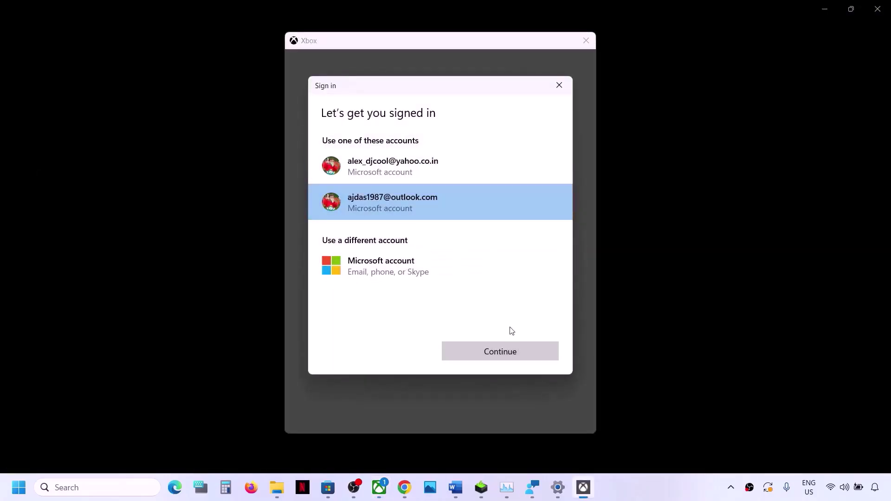
pyautogui.click(494, 352)
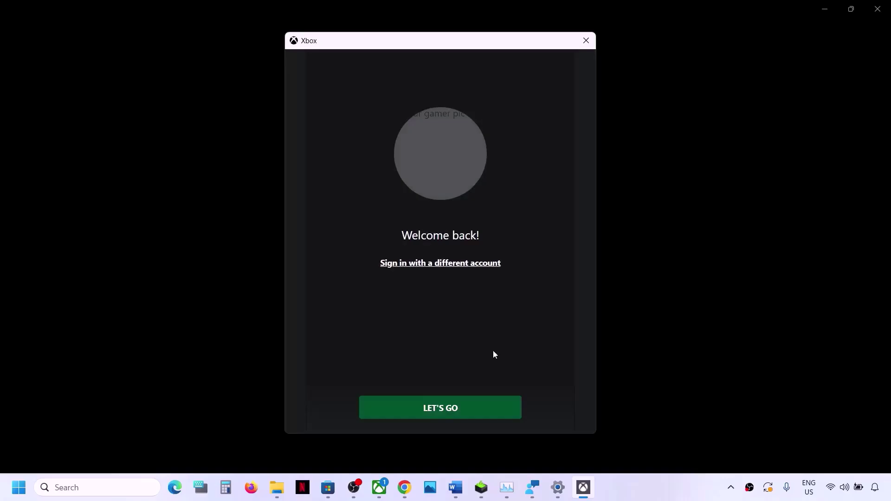
pyautogui.click(461, 415)
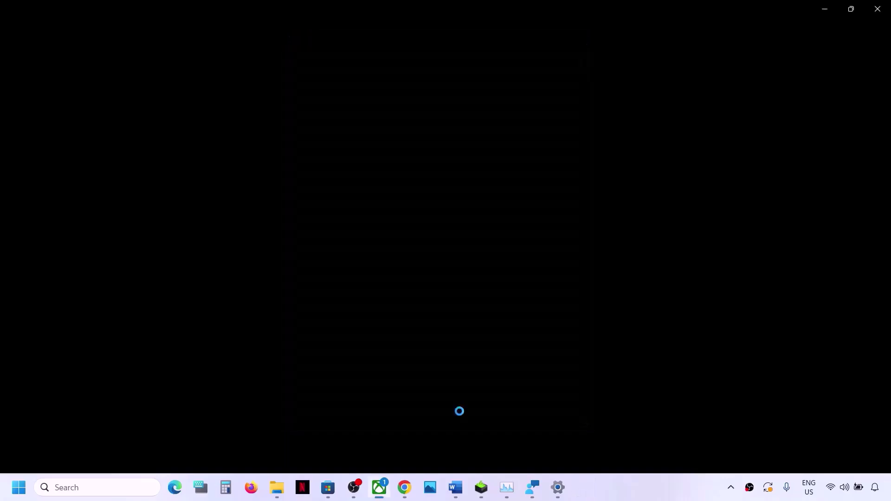
pyautogui.rightClick(508, 491)
pyautogui.click(472, 456)
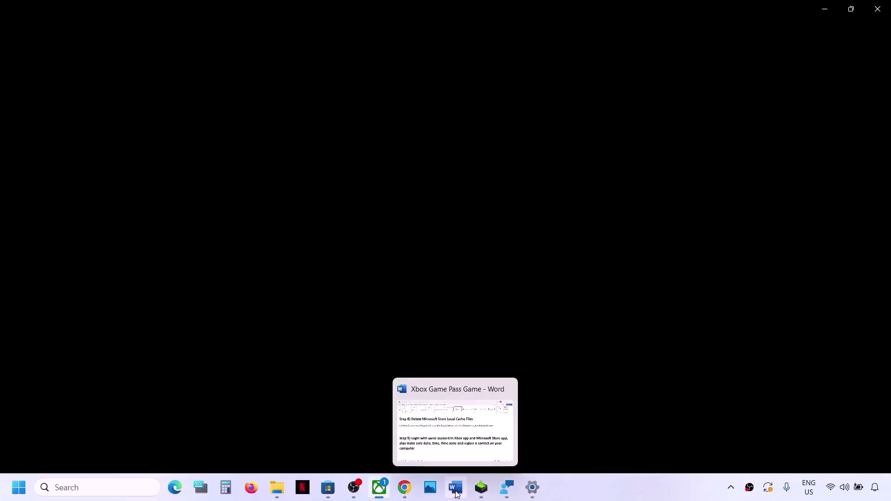
# - Fix the typo 'data' to 'date' in Step 9's date and time line
pyautogui.click(455, 487)
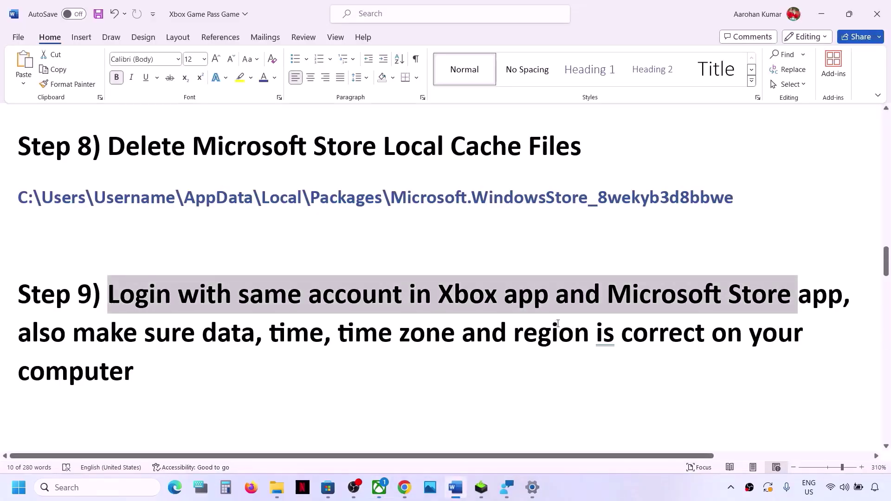
pyautogui.moveTo(34, 335); pyautogui.dragTo(563, 348)
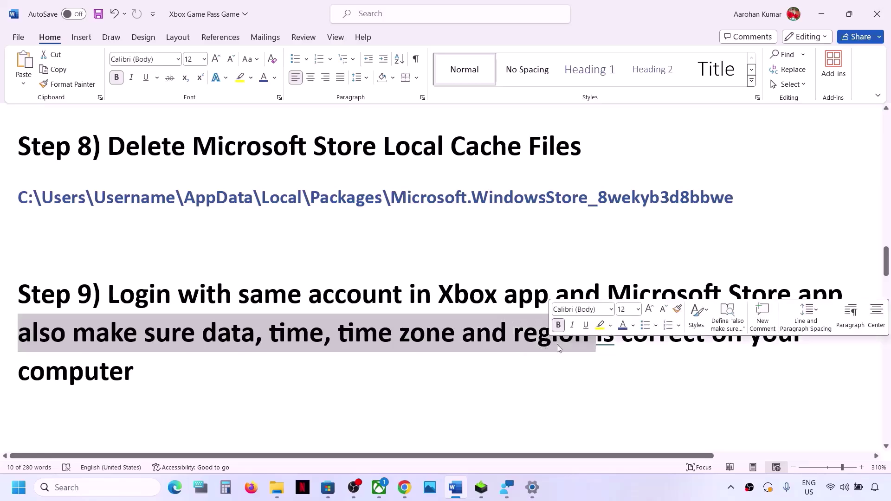
pyautogui.click(256, 337)
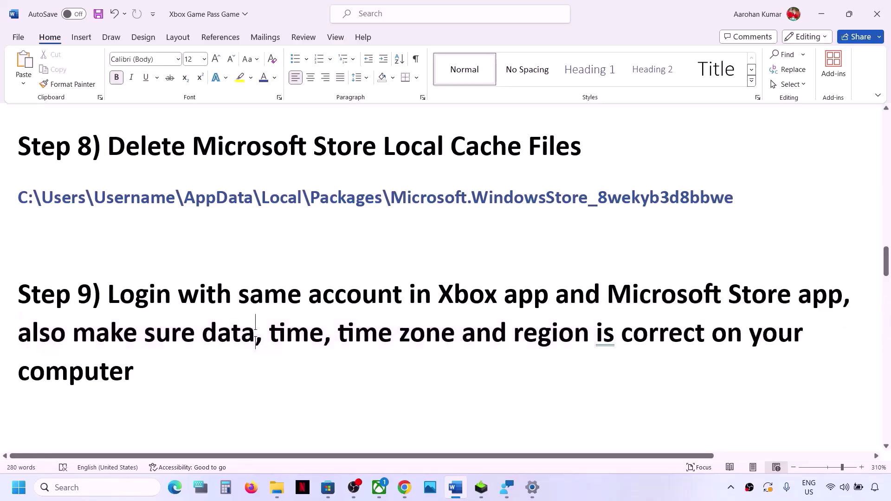
pyautogui.press('BackSpace')
pyautogui.write('e')
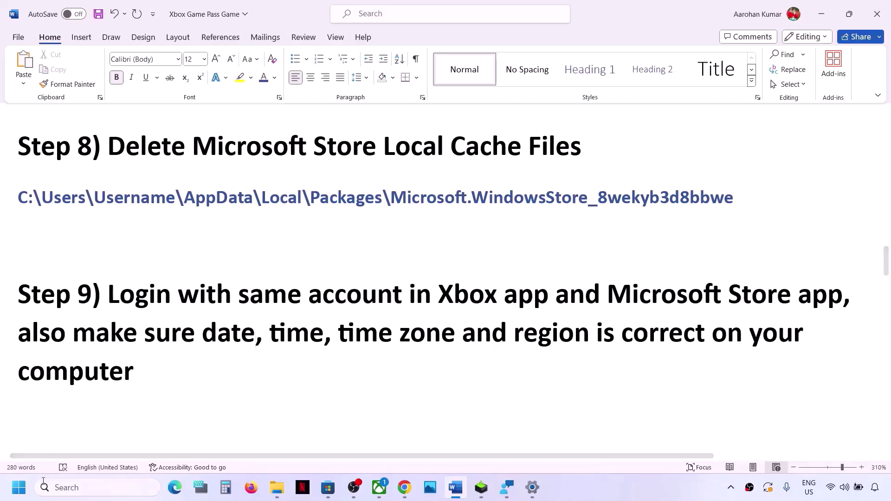
pyautogui.click(19, 487)
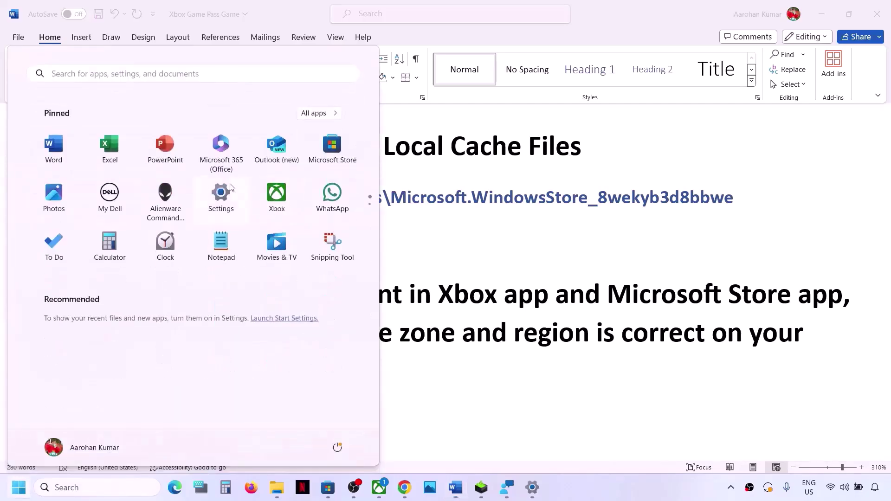
# - Sync the Windows clock with the time server under Date & time
pyautogui.click(220, 195)
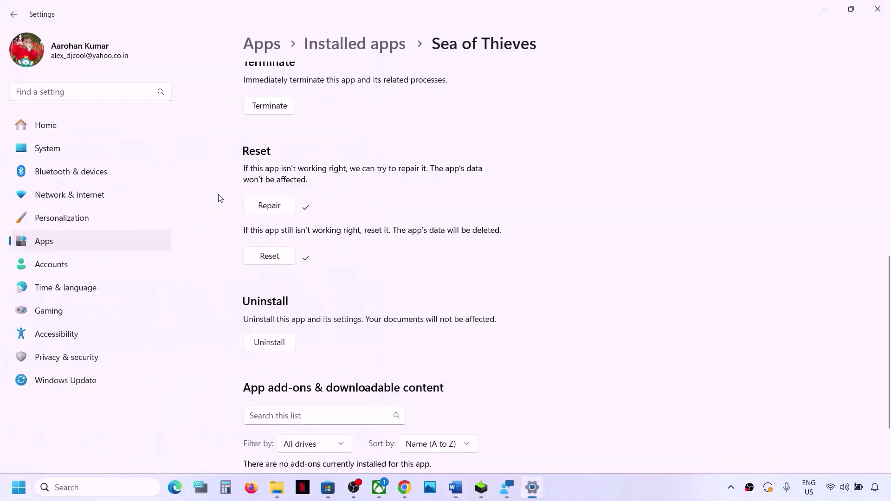
pyautogui.click(55, 289)
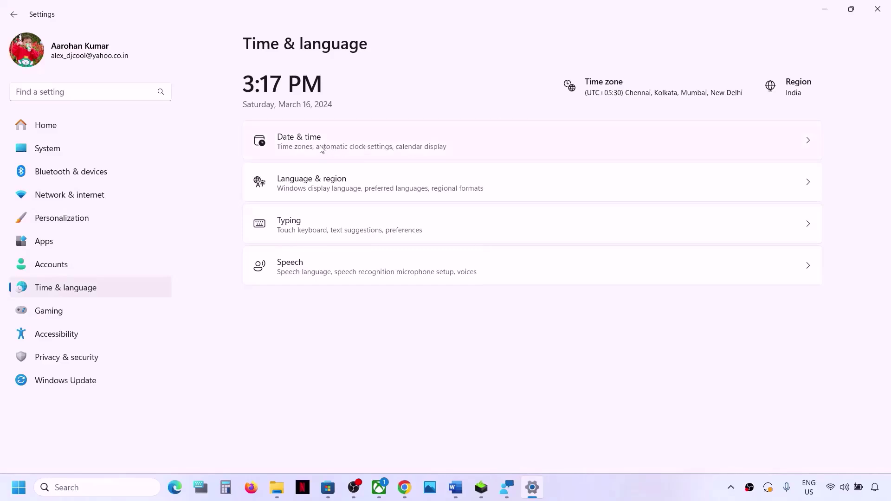
pyautogui.click(320, 149)
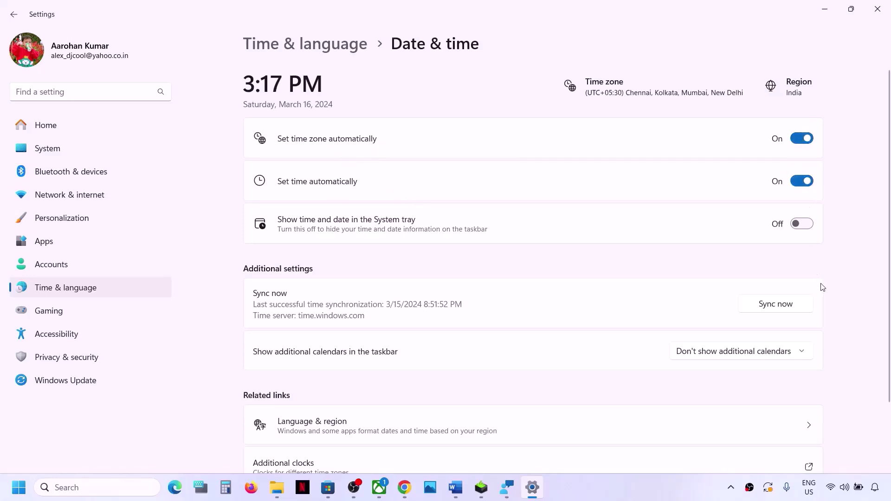
pyautogui.click(789, 306)
# - Set the country or region to India in Language & region and close Settings
pyautogui.click(125, 287)
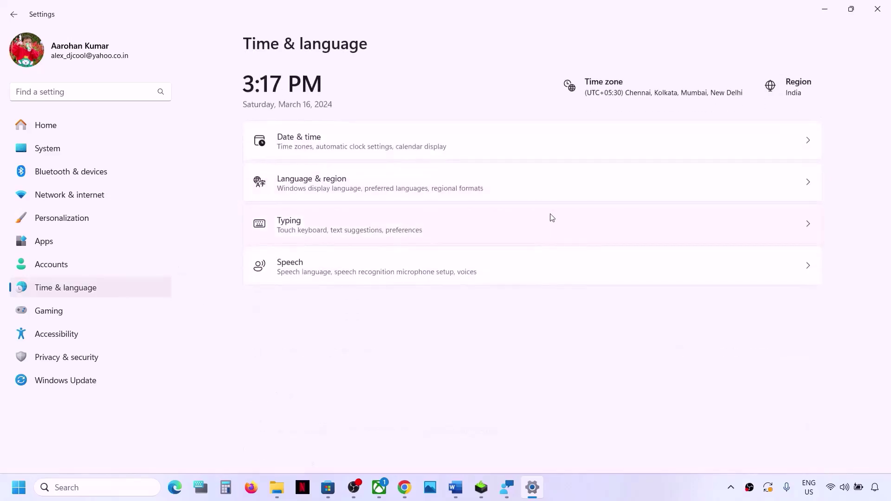
pyautogui.click(376, 179)
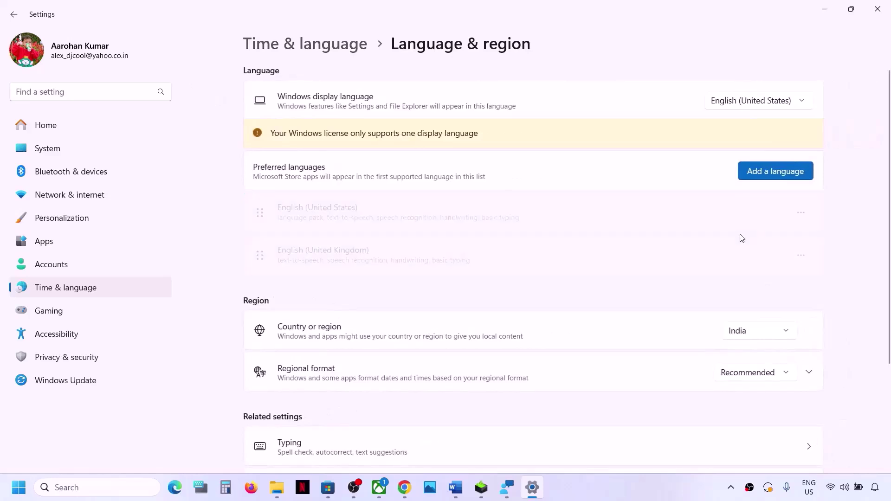
pyautogui.click(773, 336)
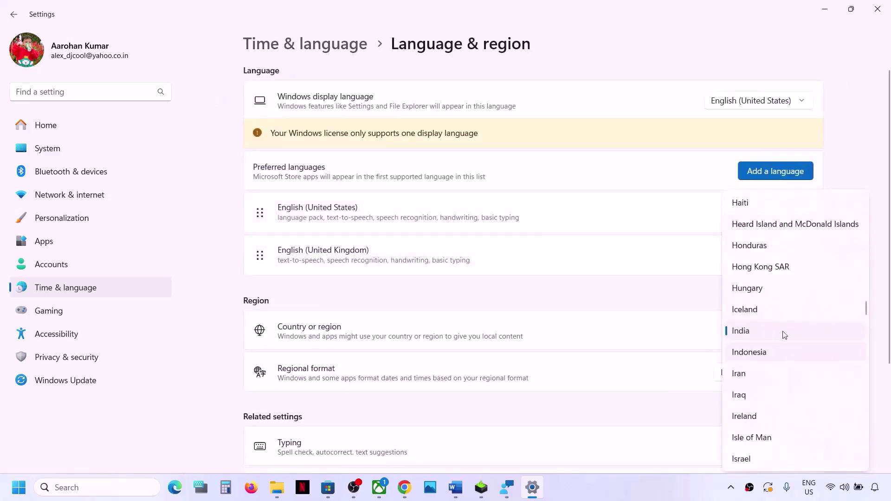
pyautogui.click(752, 338)
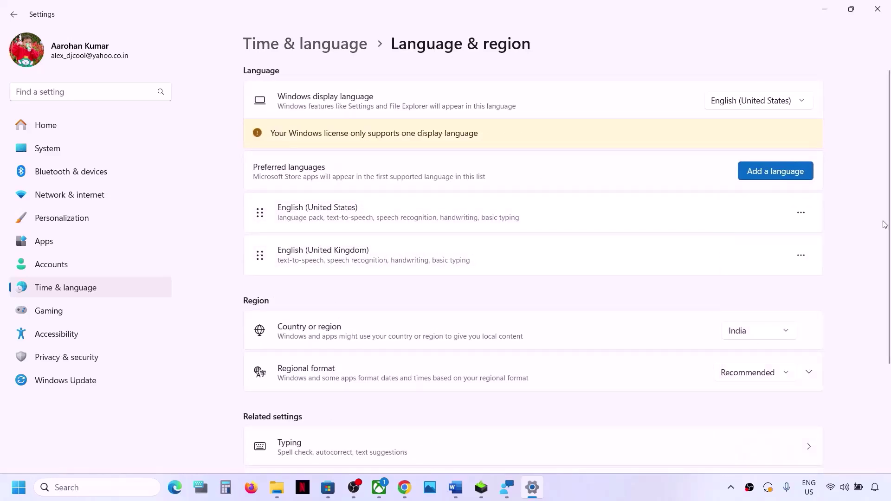
pyautogui.click(877, 9)
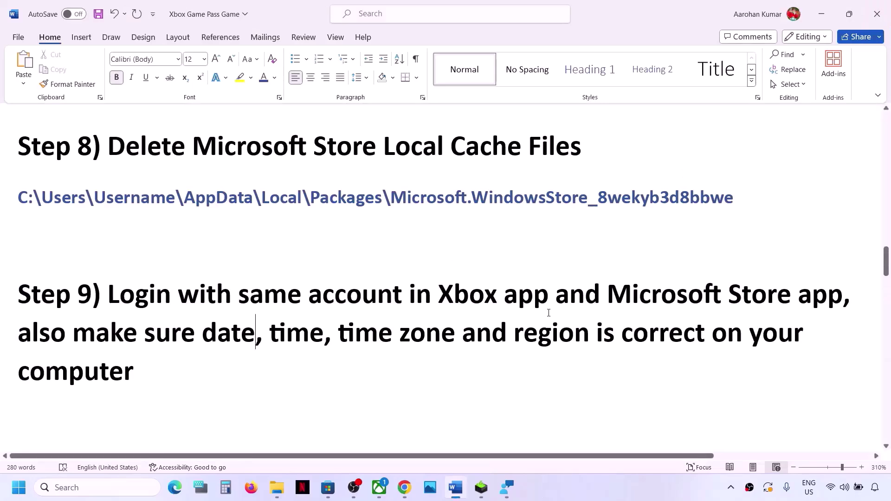
# - Highlight Step 10 in Word and run Get updates on the Store's Updates & downloads page
pyautogui.scroll(-4, 549, 313)
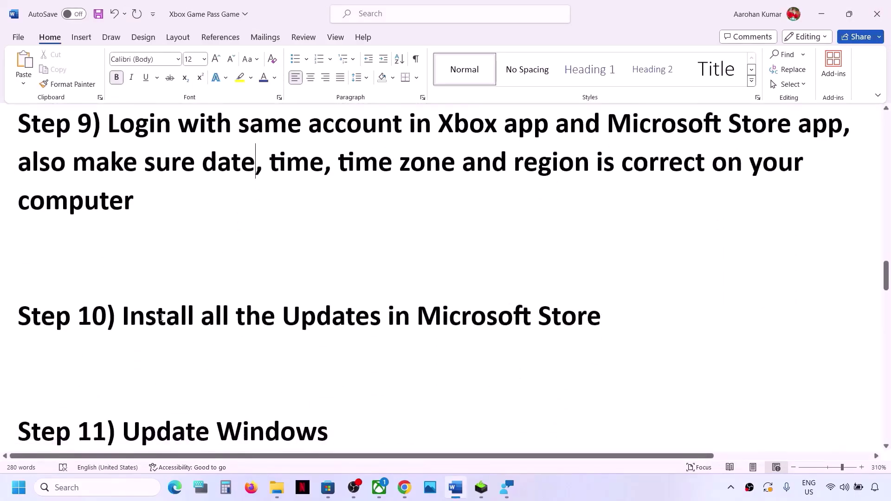
pyautogui.moveTo(131, 317); pyautogui.dragTo(620, 301)
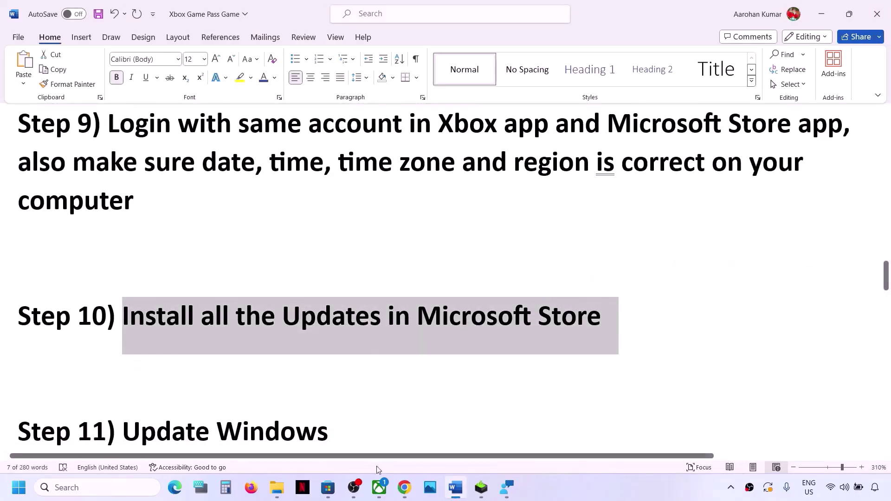
pyautogui.click(327, 489)
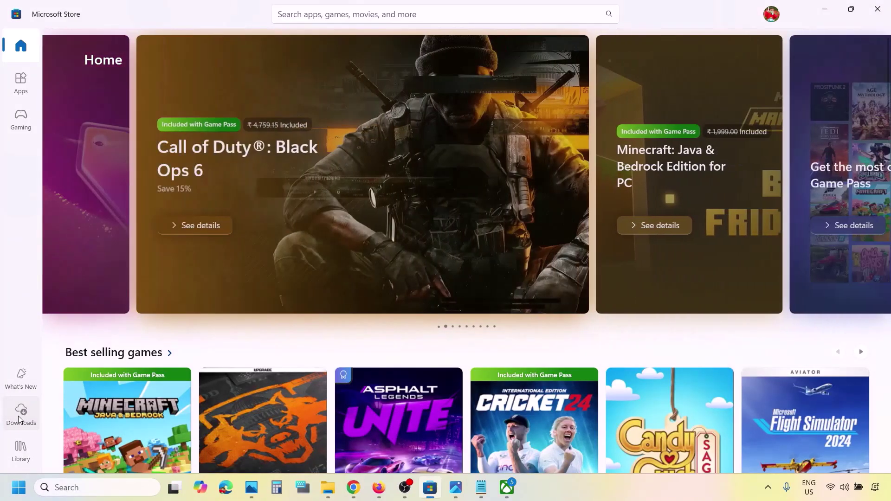
pyautogui.click(22, 417)
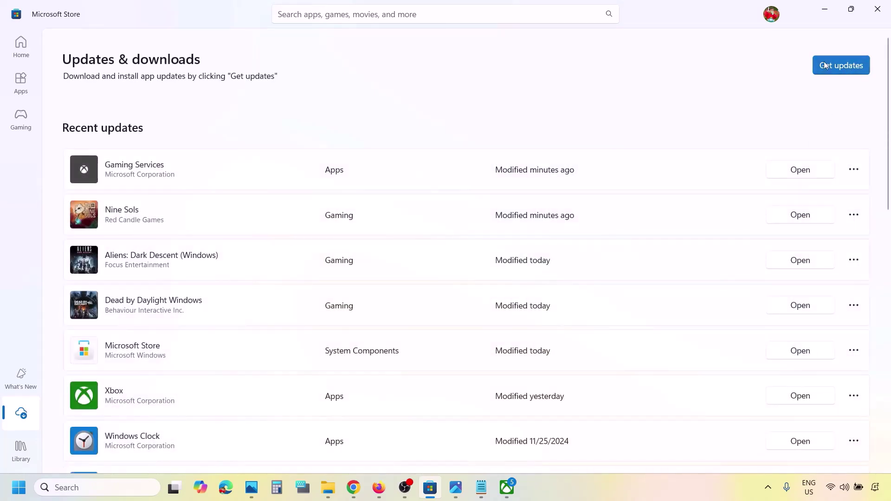
pyautogui.click(839, 66)
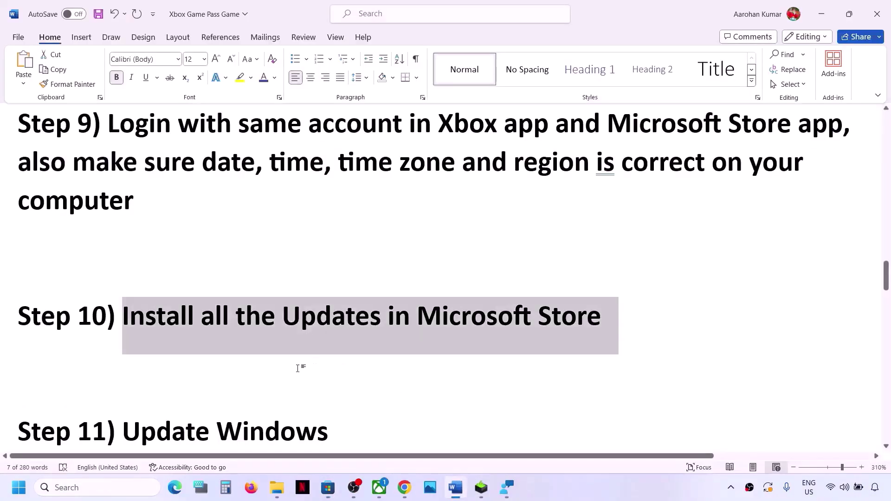
pyautogui.scroll(-3, 297, 369)
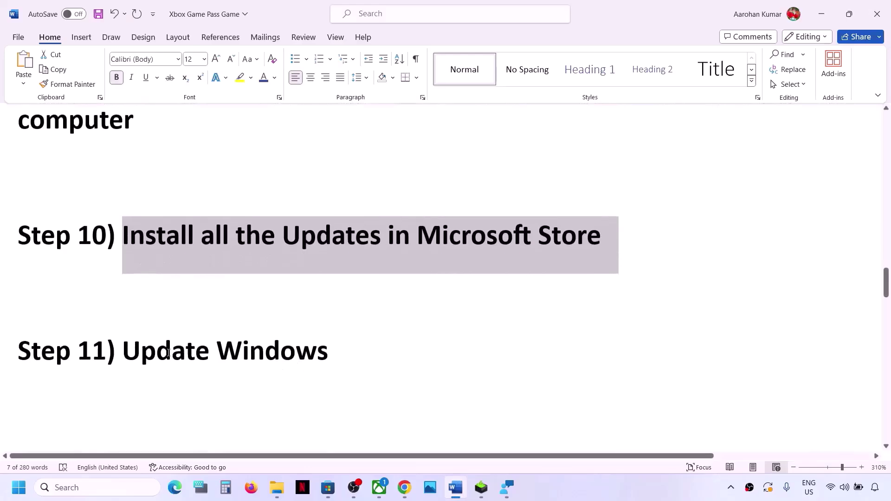
# - Open Windows Update, where a Dell firmware 0.1.23.0 update awaits a restart
pyautogui.moveTo(156, 353); pyautogui.dragTo(389, 355)
pyautogui.press('super+i')
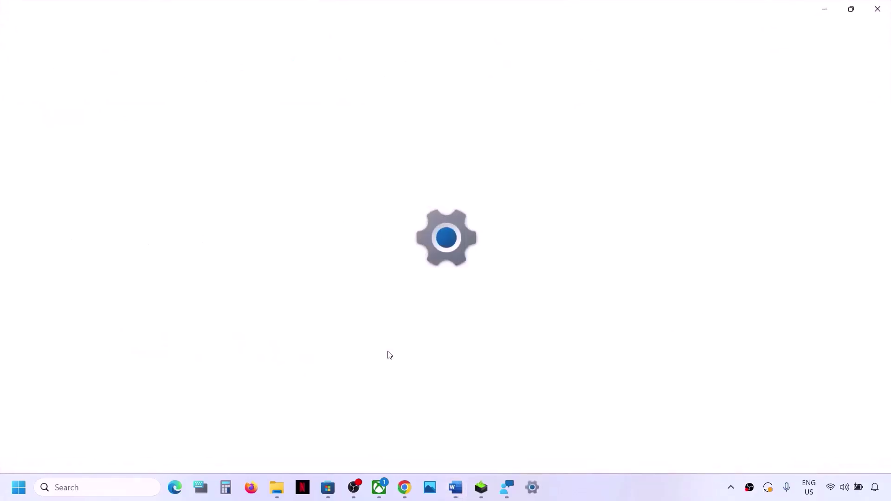
pyautogui.click(55, 384)
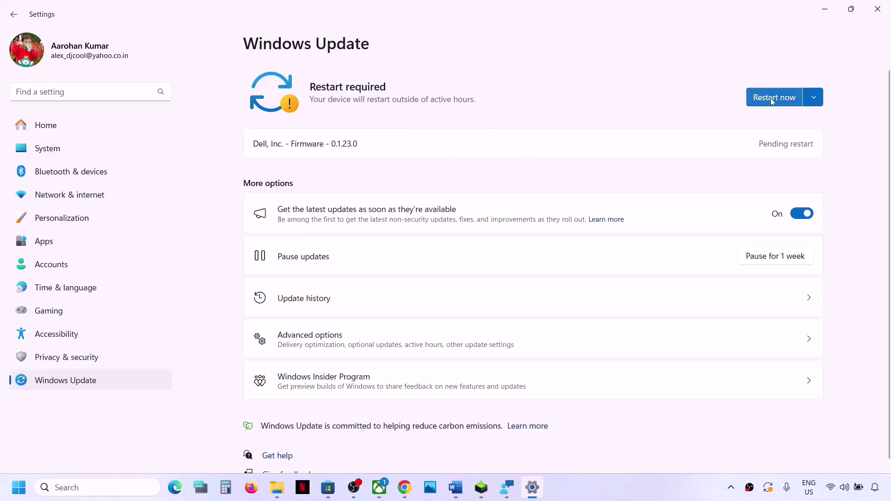
# - Check the Start menu power options for restart, then return to Word's Step 12
pyautogui.click(27, 473)
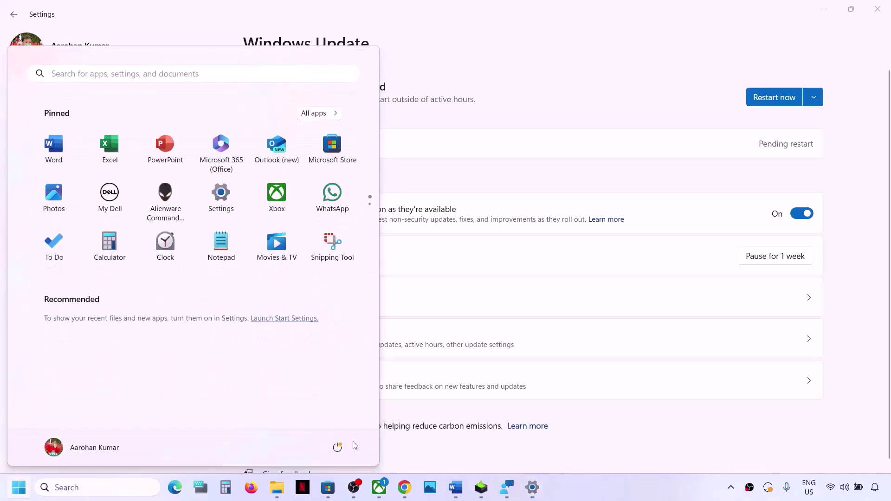
pyautogui.click(337, 447)
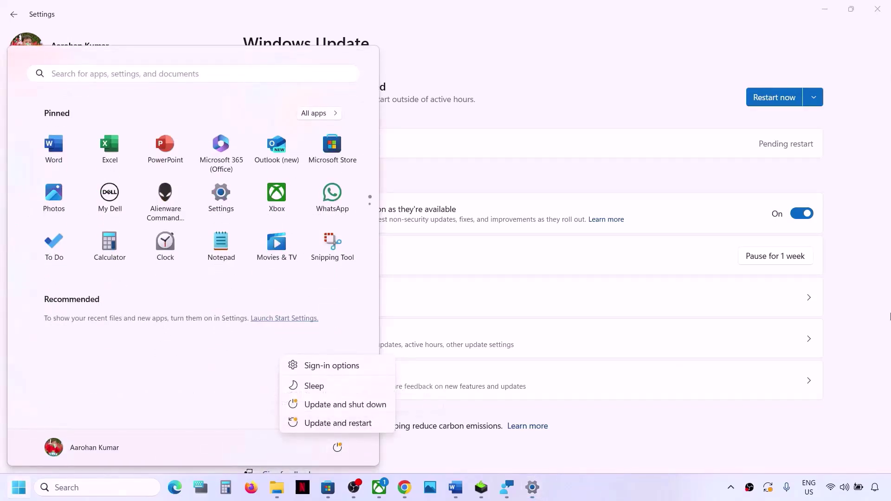
pyautogui.click(876, 310)
pyautogui.click(880, 16)
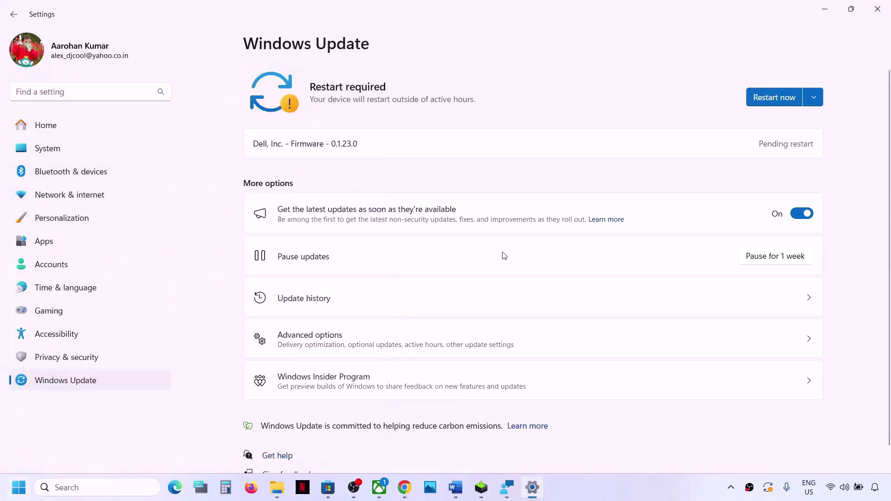
pyautogui.click(456, 488)
pyautogui.scroll(-2, 300, 371)
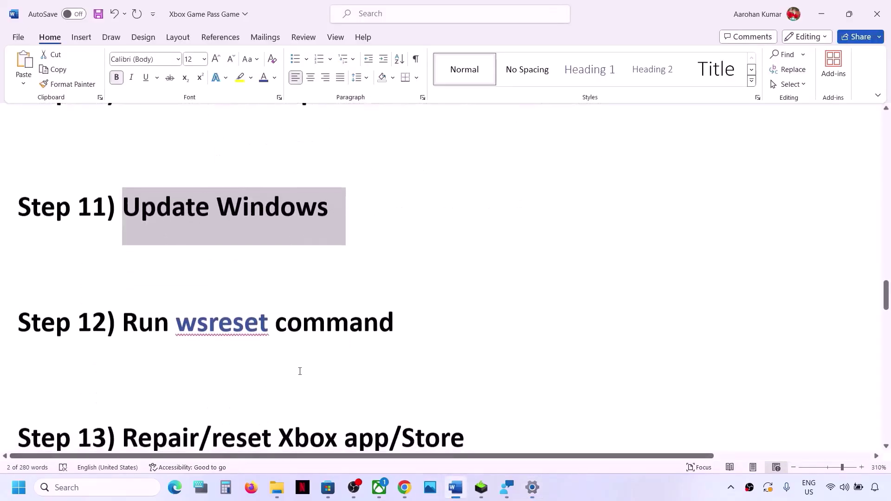
# - Copy 'wsreset' from Step 12 and run it through Windows search
pyautogui.doubleClick(235, 314)
pyautogui.hotkey('ctrl', 'c')
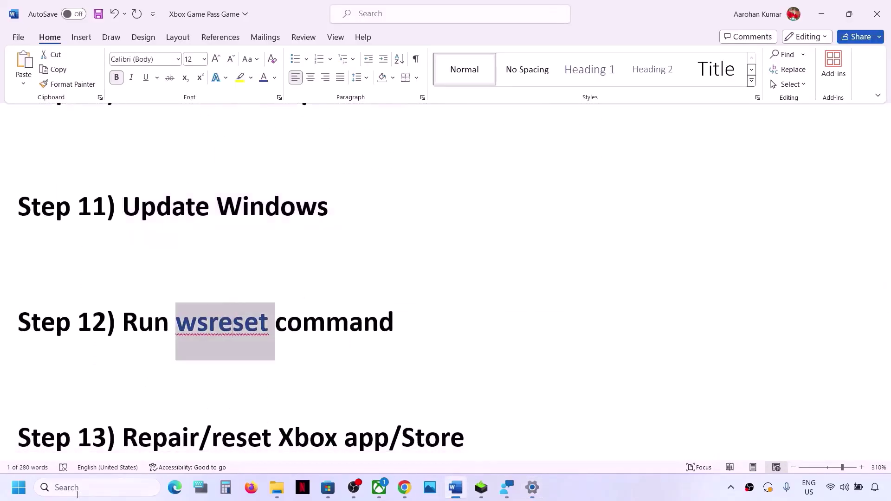
pyautogui.click(70, 487)
pyautogui.hotkey('ctrl', 'v')
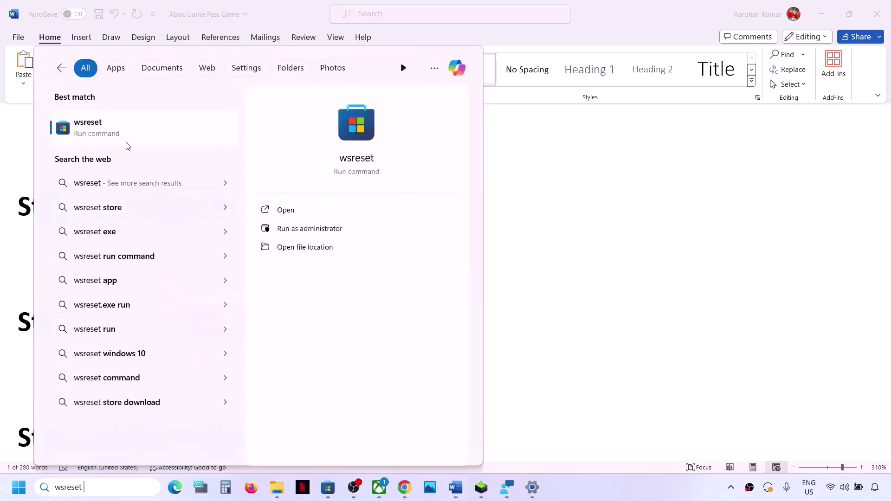
pyautogui.click(108, 128)
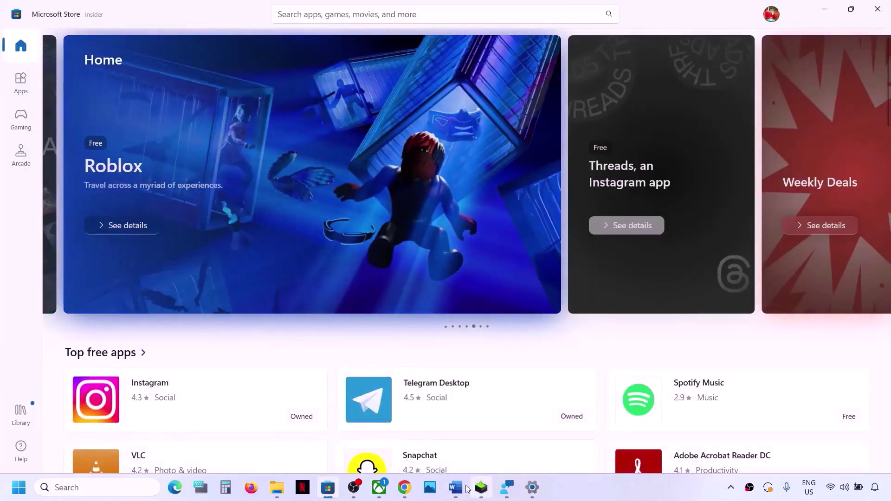
# - Select the Step 13 'Repair/reset Xbox app/Store' text in Word
pyautogui.click(455, 487)
pyautogui.scroll(-2, 239, 324)
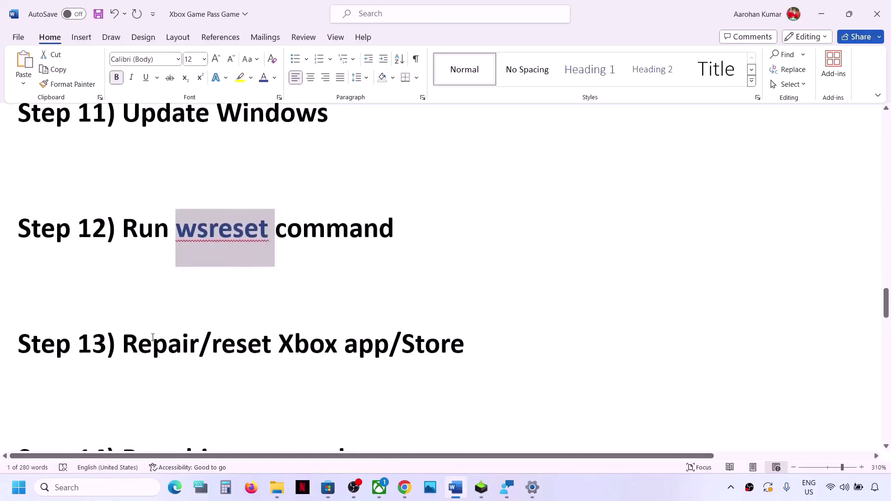
pyautogui.moveTo(152, 344); pyautogui.dragTo(463, 346)
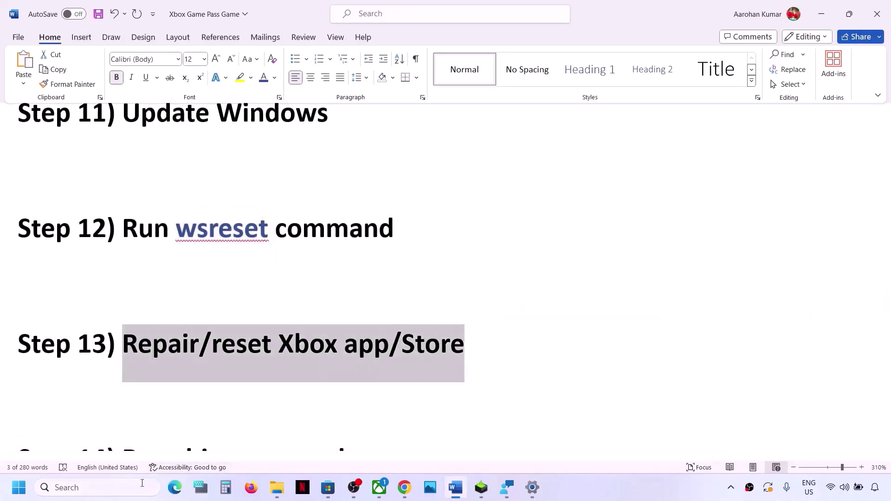
# - Repair the Xbox app from its App settings page, found by searching 'xbox'
pyautogui.click(124, 488)
pyautogui.write('xbox')
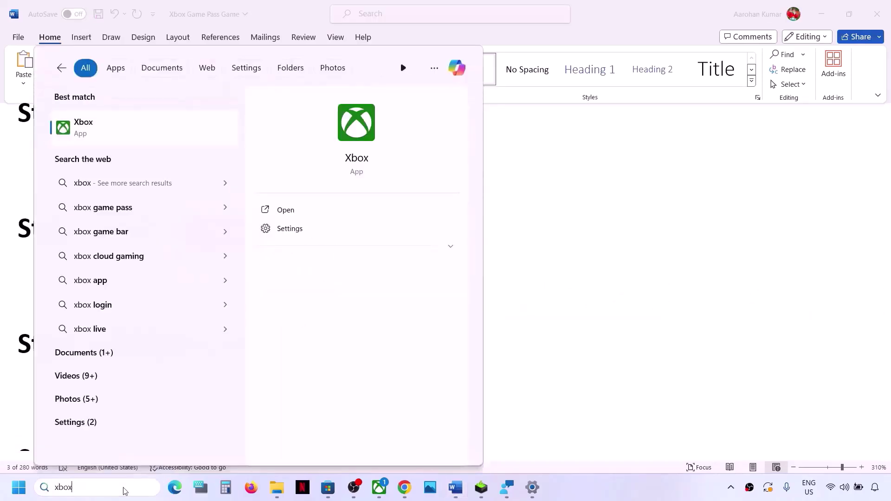
pyautogui.rightClick(93, 130)
pyautogui.click(138, 190)
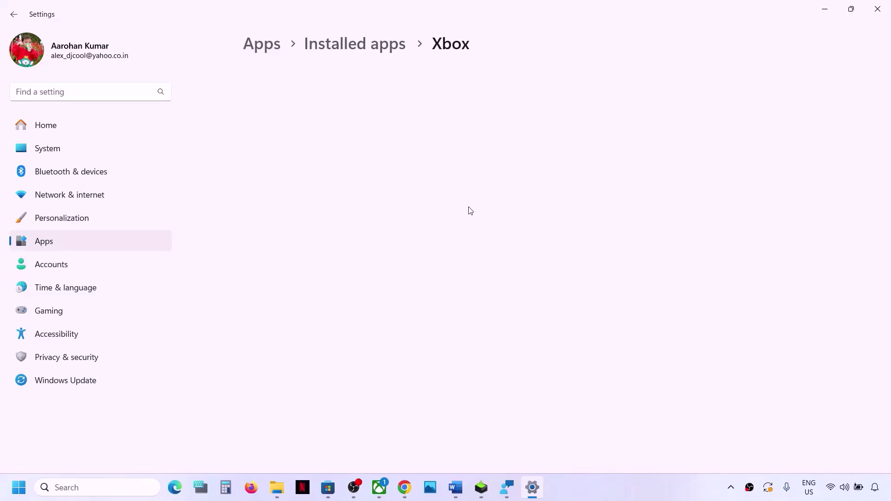
pyautogui.scroll(-8, 470, 211)
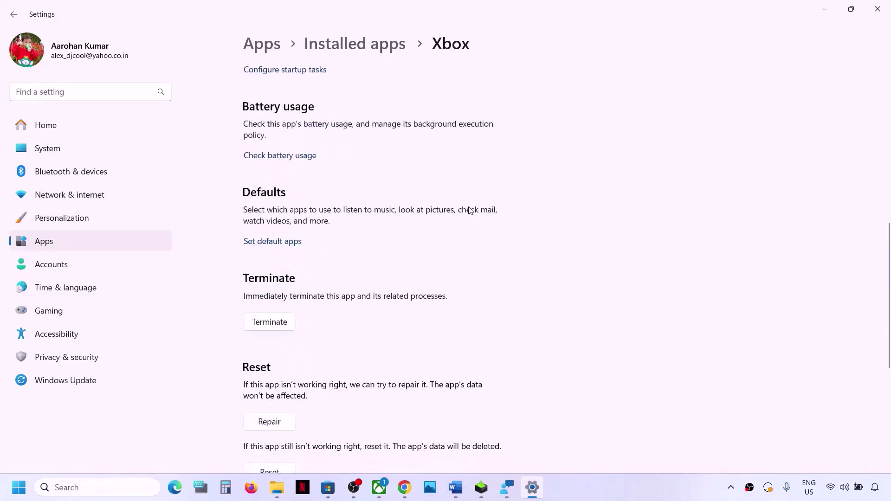
pyautogui.scroll(-3, 470, 210)
pyautogui.click(275, 243)
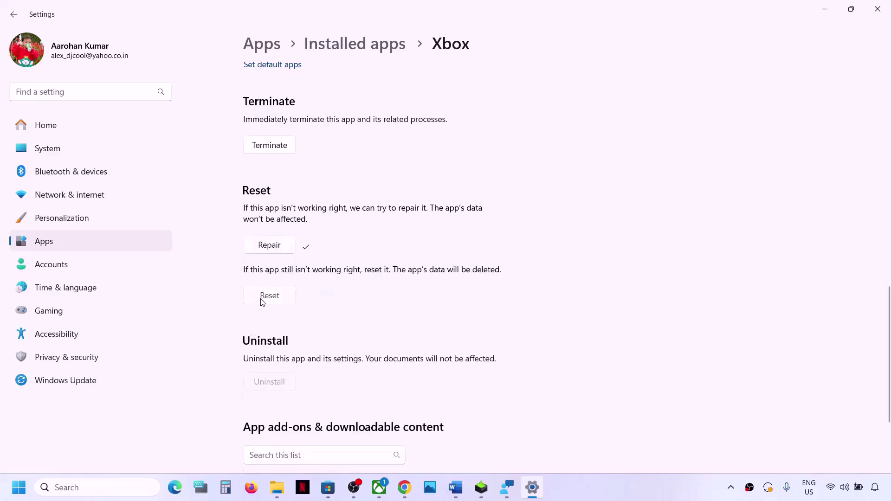
# - Reset the Xbox app and search Windows for 'store'
pyautogui.click(262, 302)
pyautogui.click(339, 271)
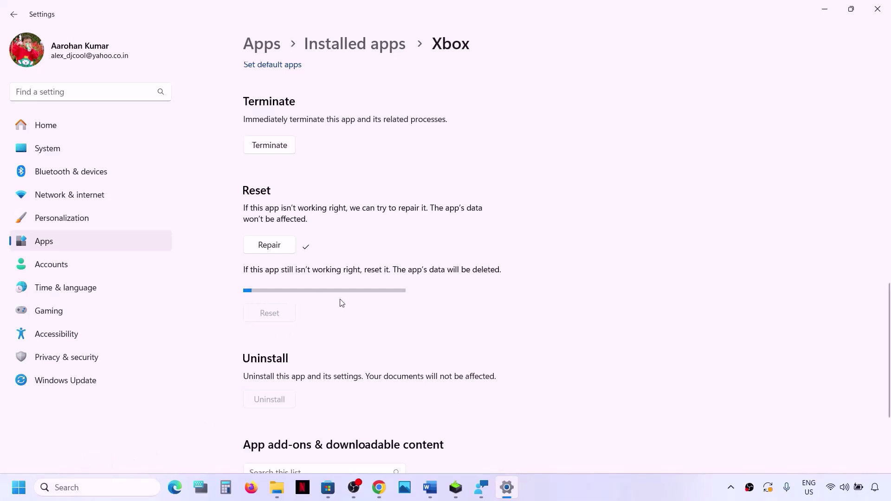
pyautogui.click(71, 490)
pyautogui.write('store')
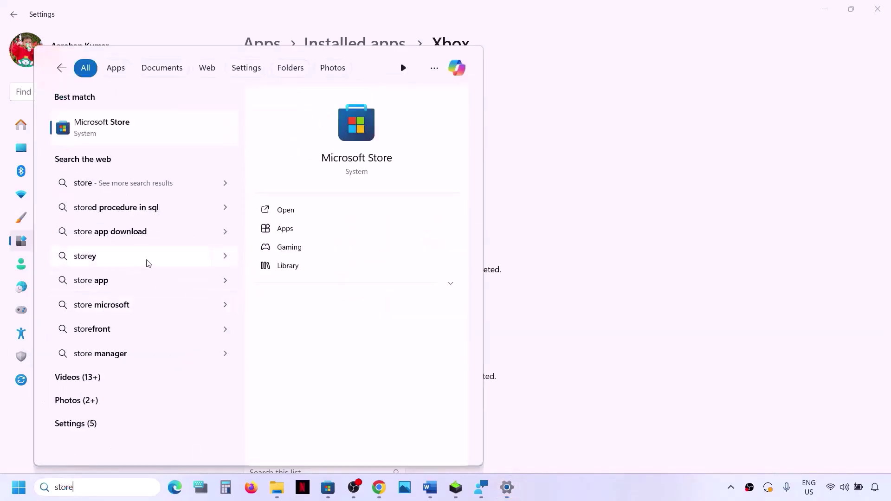
# - Repair and reset Microsoft Store from its App settings, then bring the Word guide back
pyautogui.rightClick(127, 132)
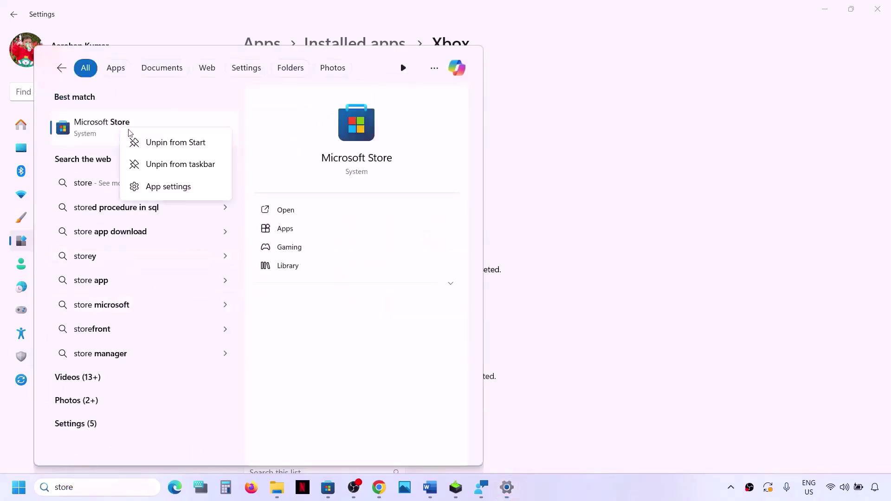
pyautogui.click(175, 188)
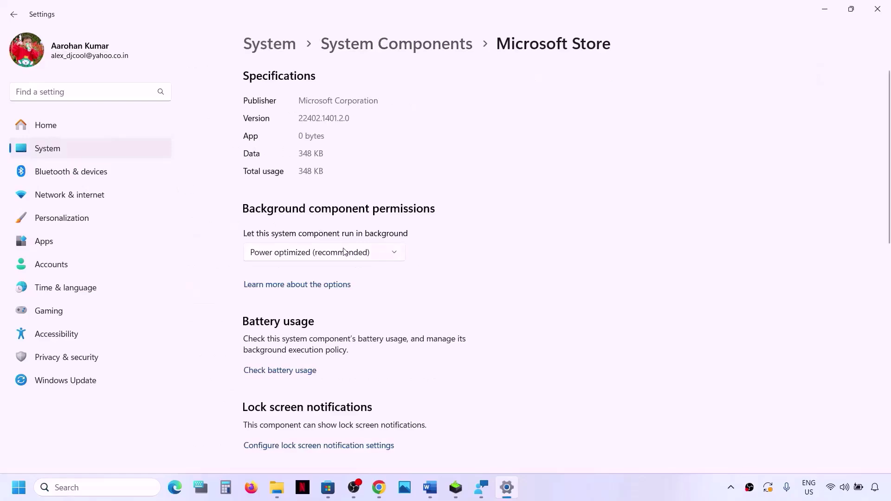
pyautogui.scroll(-8, 344, 252)
pyautogui.click(276, 326)
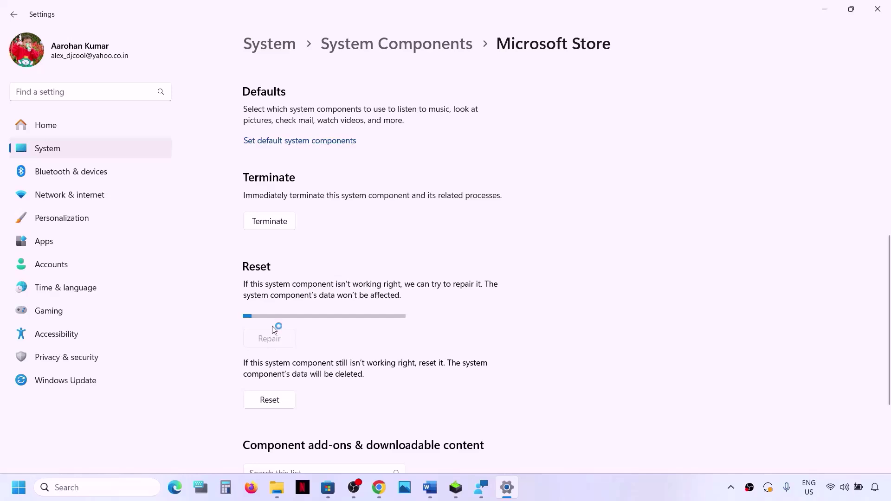
pyautogui.click(270, 400)
pyautogui.click(318, 370)
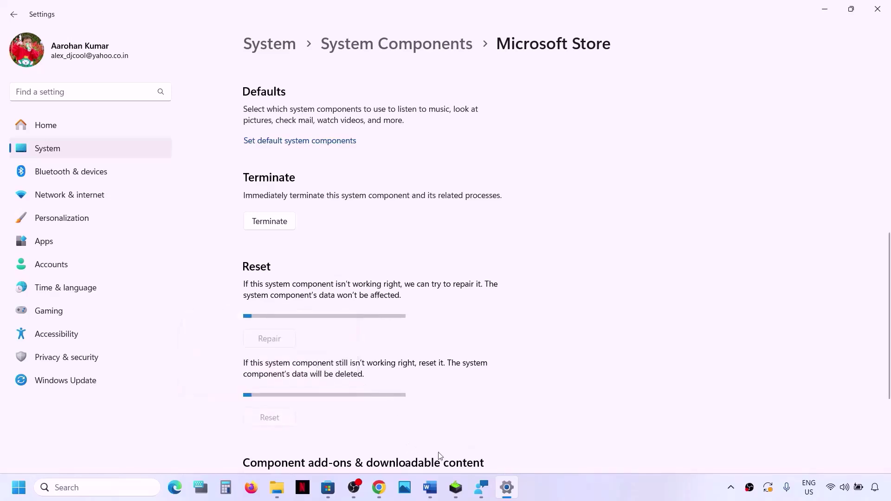
pyautogui.click(431, 487)
# - Copy the Step 14 Get-AppxPackage re-register command from the document
pyautogui.scroll(-3, 295, 253)
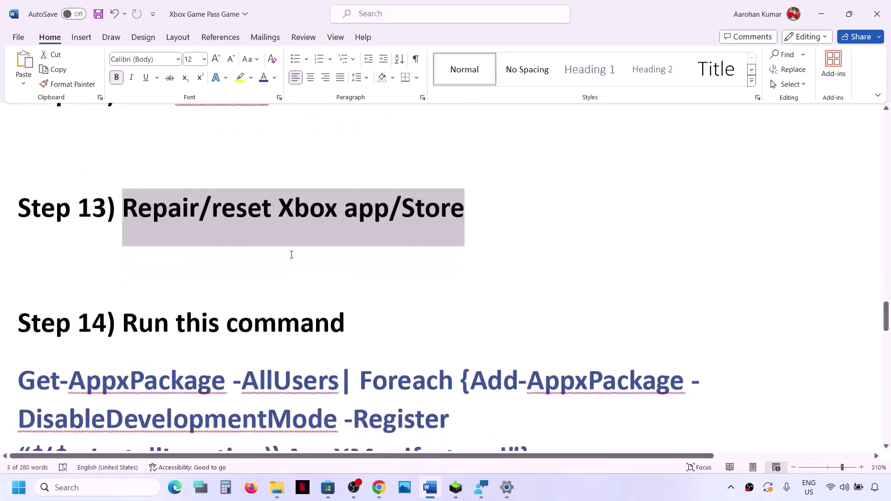
pyautogui.scroll(-3, 154, 293)
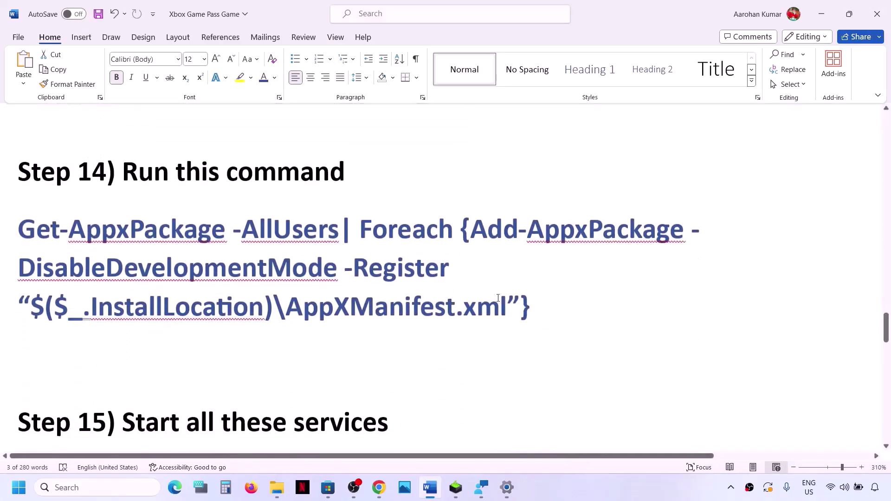
pyautogui.moveTo(551, 301); pyautogui.dragTo(63, 238)
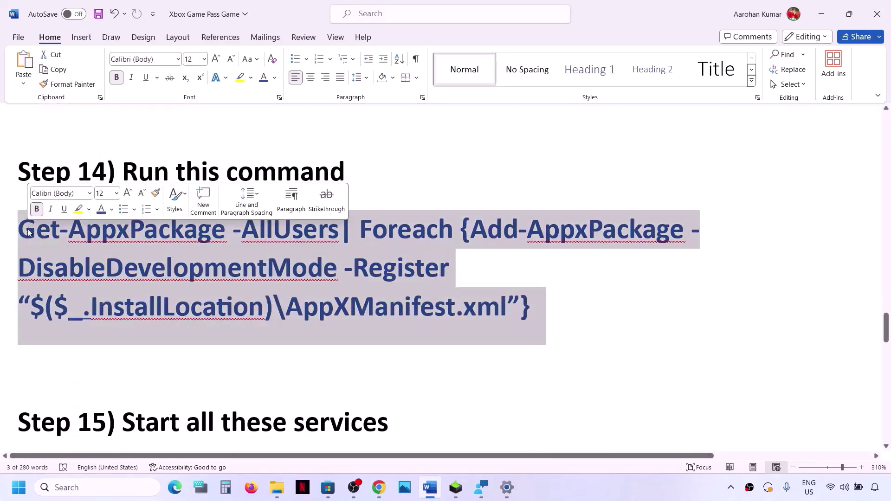
pyautogui.rightClick(63, 238)
pyautogui.click(103, 283)
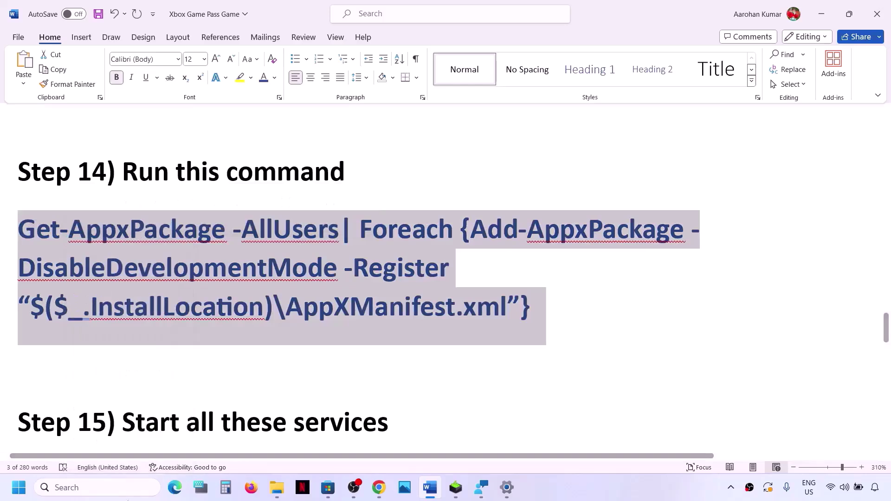
# - Run the copied re-register command in an administrator Windows PowerShell window
pyautogui.click(112, 489)
pyautogui.write('power')
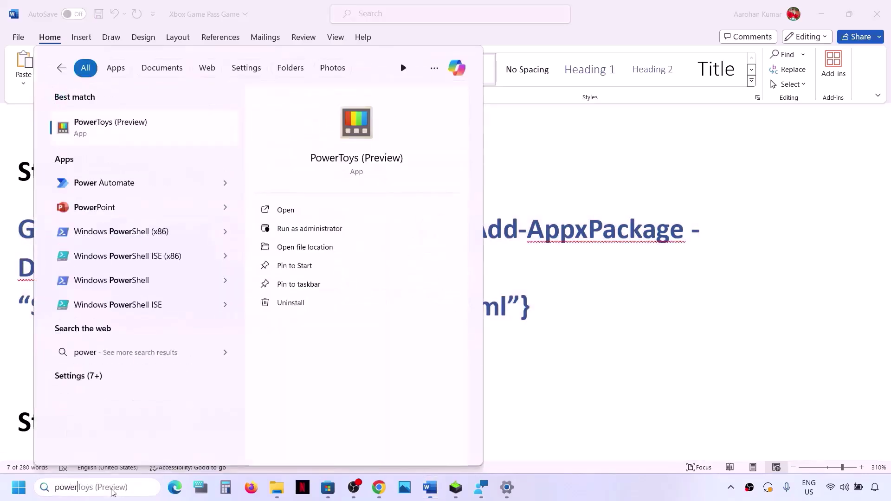
pyautogui.write('shell')
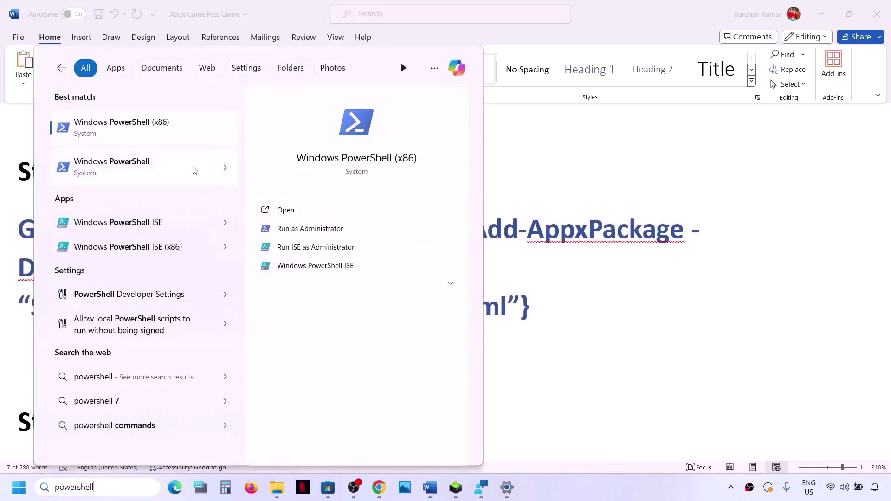
pyautogui.rightClick(139, 173)
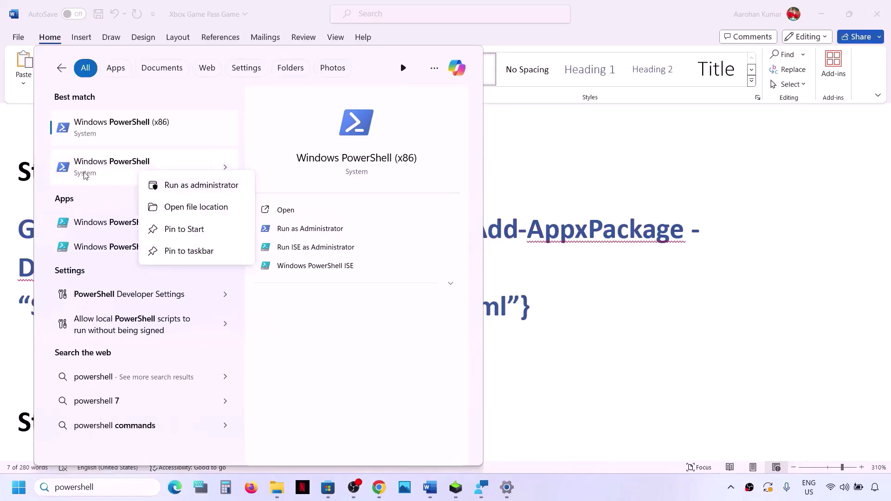
pyautogui.click(184, 185)
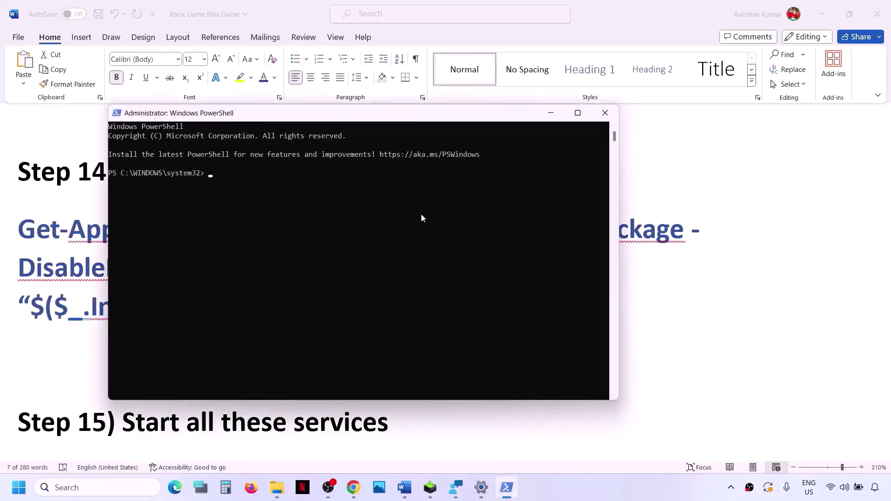
pyautogui.rightClick(421, 213)
pyautogui.press('Return')
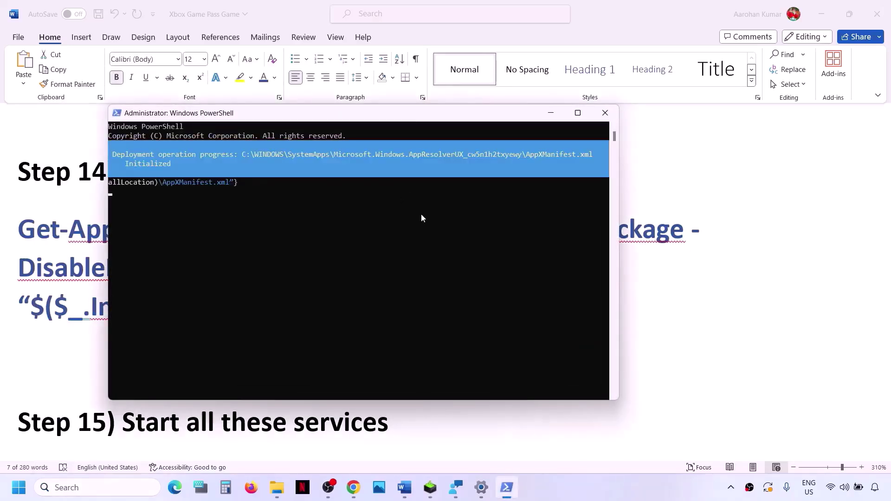
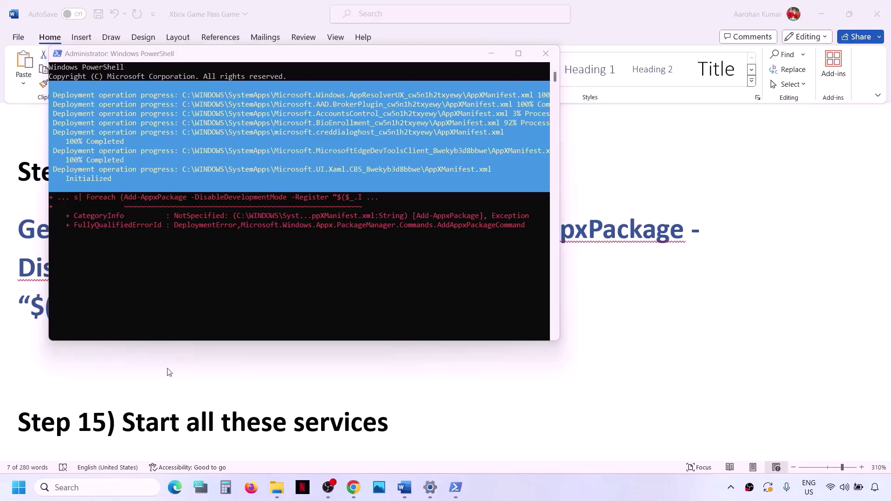
# - Bring the Word guide back in front, briefly opening and dismissing the Start menu's power options
pyautogui.hotkey('alt', 'Tab')
pyautogui.click(26, 495)
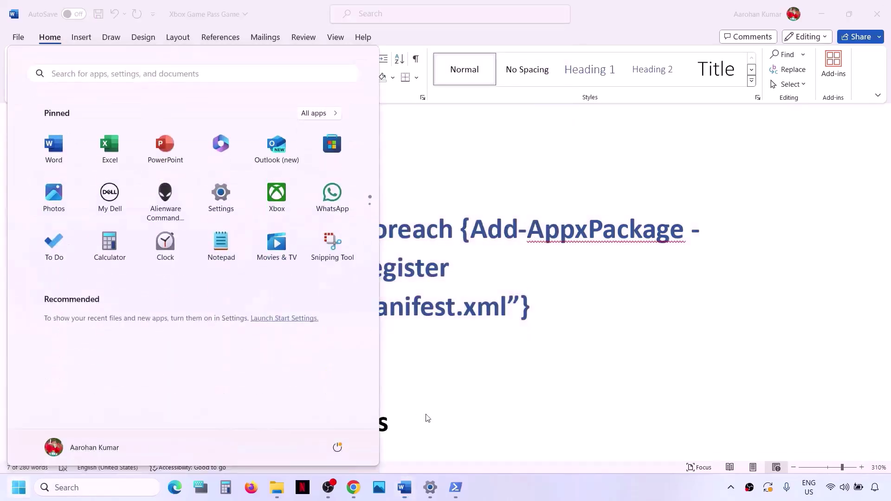
pyautogui.click(337, 449)
pyautogui.press('Escape')
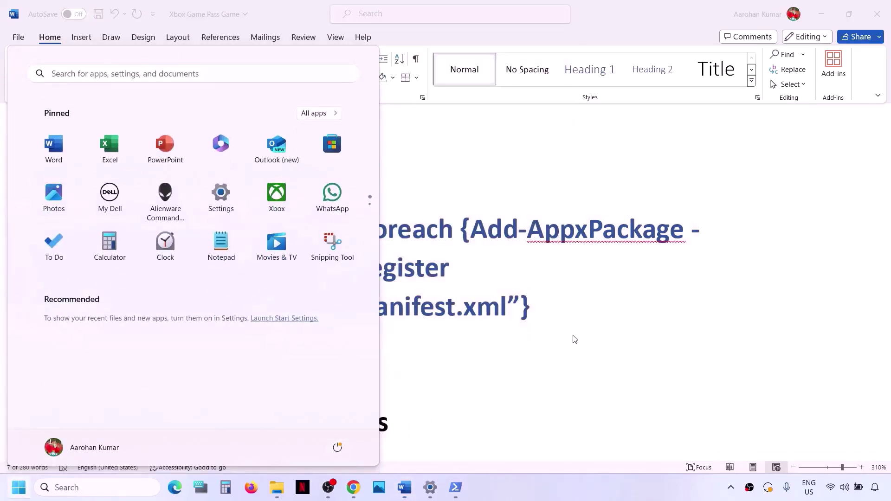
pyautogui.press('Escape')
# - Launch the Services console from Windows search and maximize it
pyautogui.scroll(-5, 329, 375)
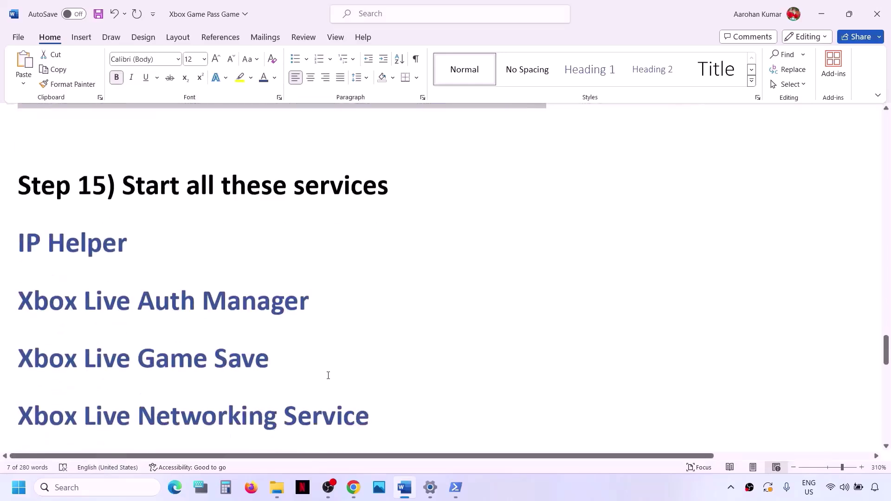
pyautogui.scroll(1, 328, 374)
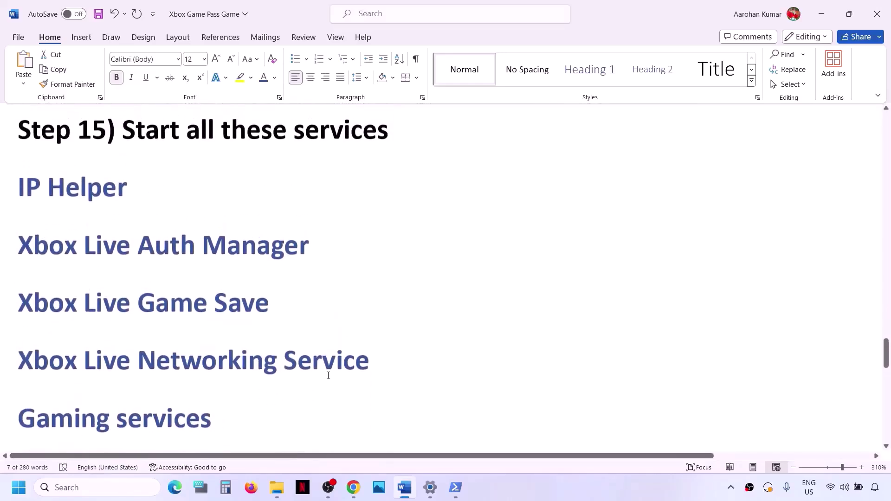
pyautogui.click(90, 494)
pyautogui.write('services')
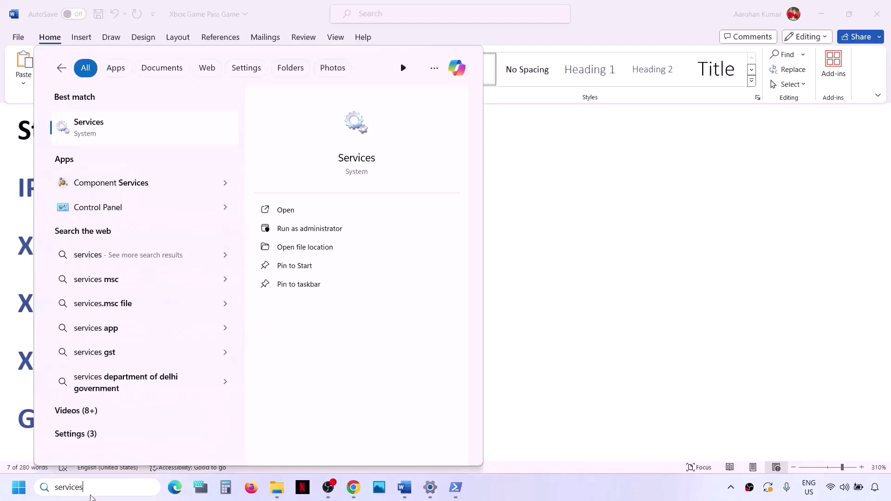
pyautogui.press('Return')
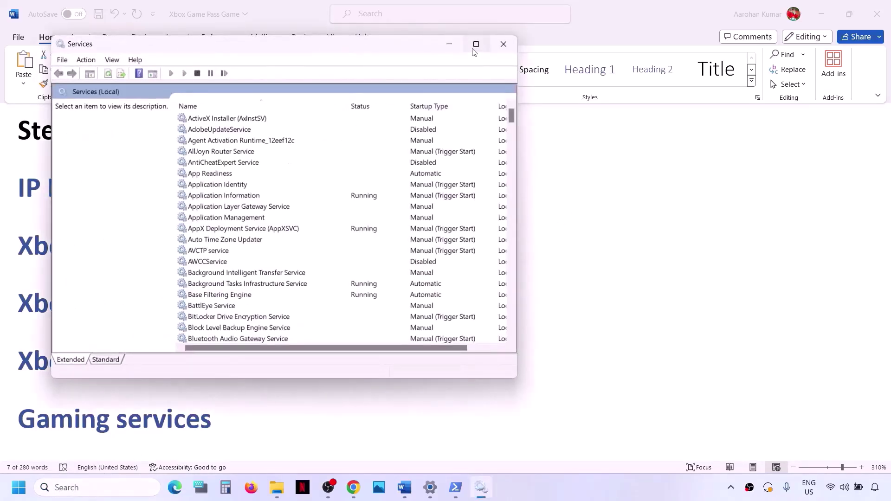
pyautogui.click(476, 44)
# - Set the IP Helper service's startup type to Automatic and apply it
pyautogui.click(242, 310)
pyautogui.press('i')
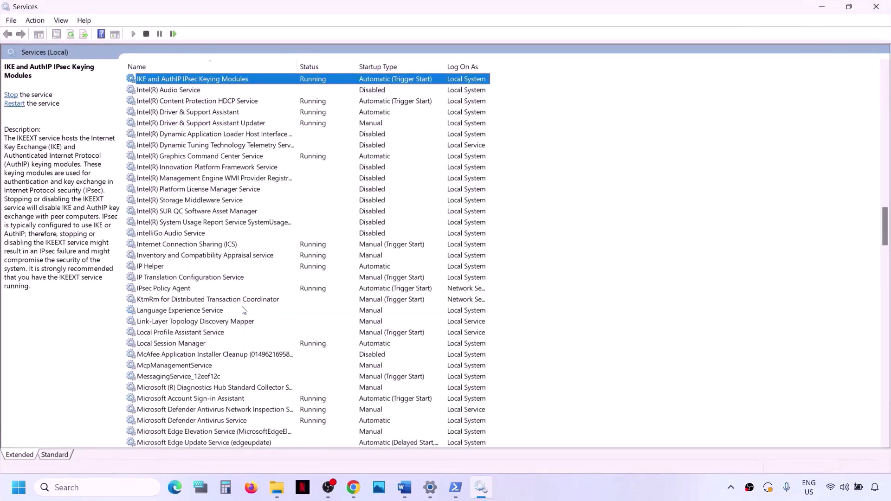
pyautogui.doubleClick(144, 266)
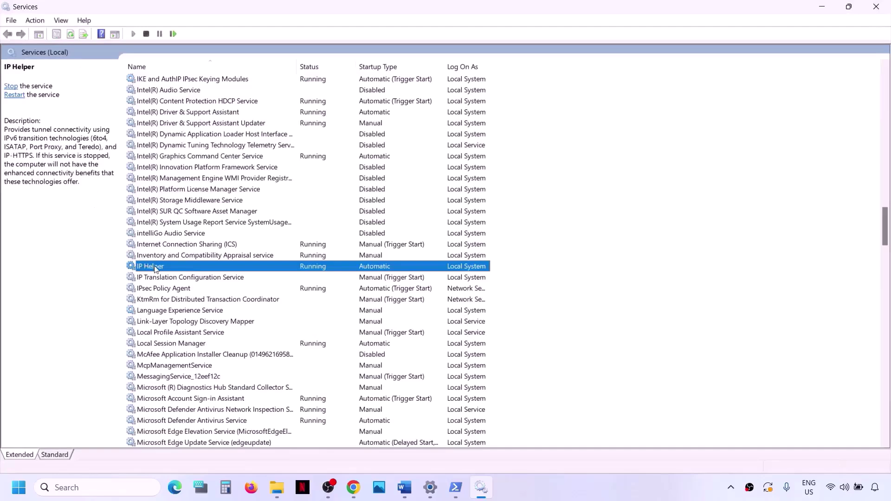
pyautogui.click(427, 229)
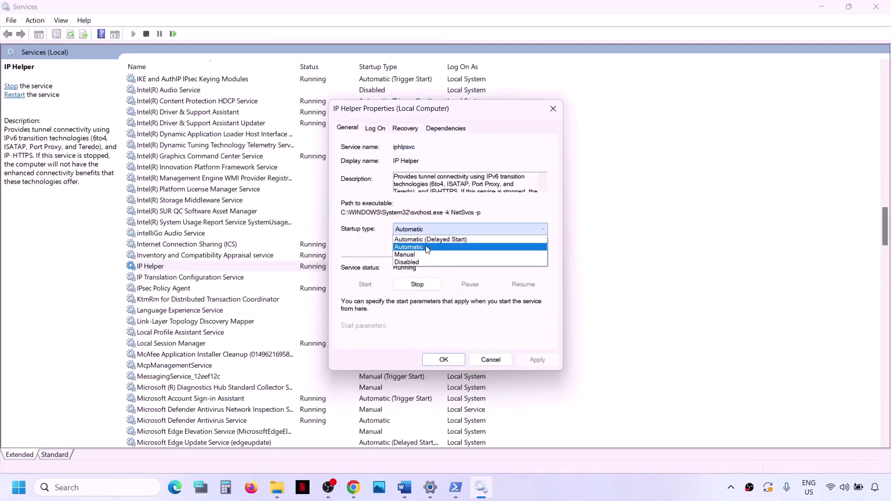
pyautogui.click(427, 250)
pyautogui.click(537, 360)
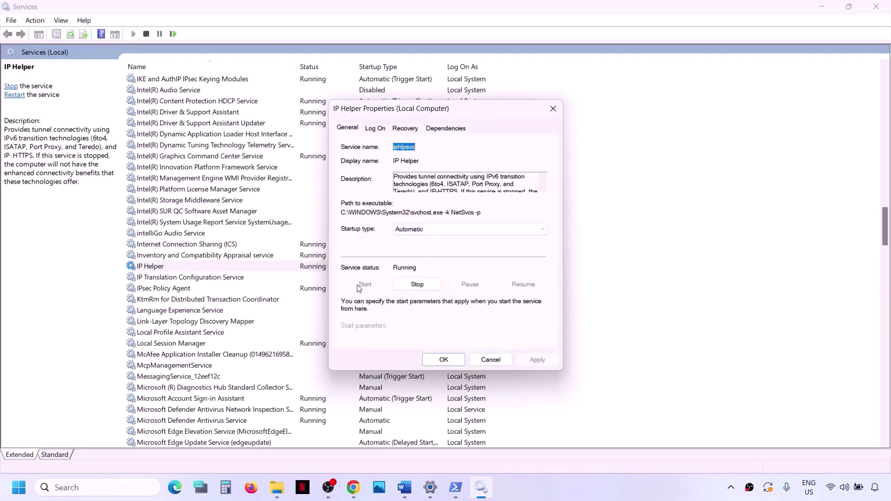
pyautogui.click(444, 365)
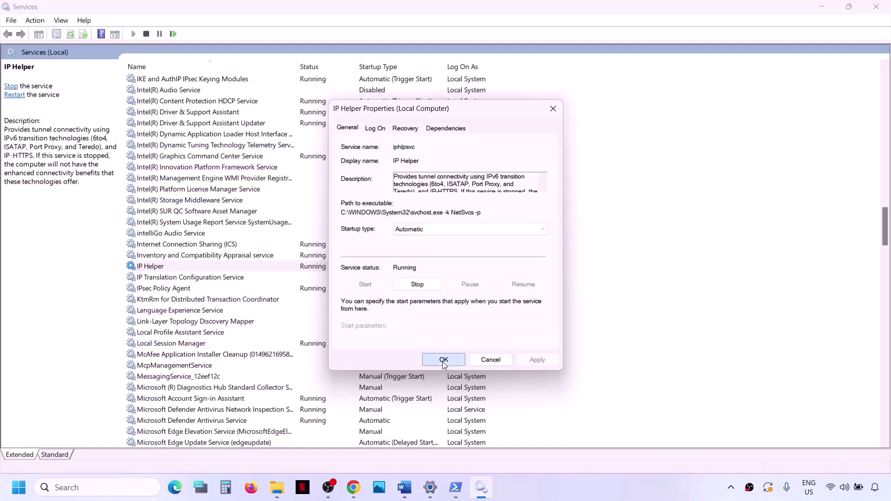
pyautogui.click(210, 333)
# - Set Xbox Accessory Management Service and Xbox Live Auth Manager to Automatic startup
pyautogui.press('x')
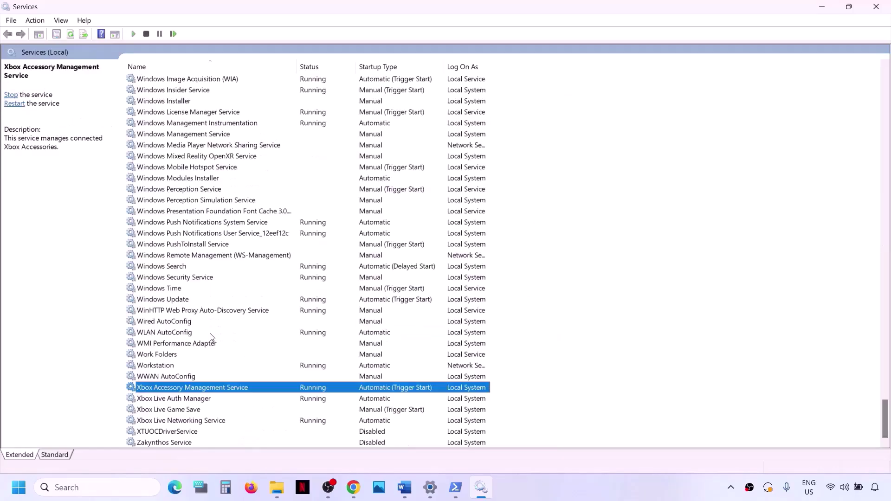
pyautogui.doubleClick(210, 388)
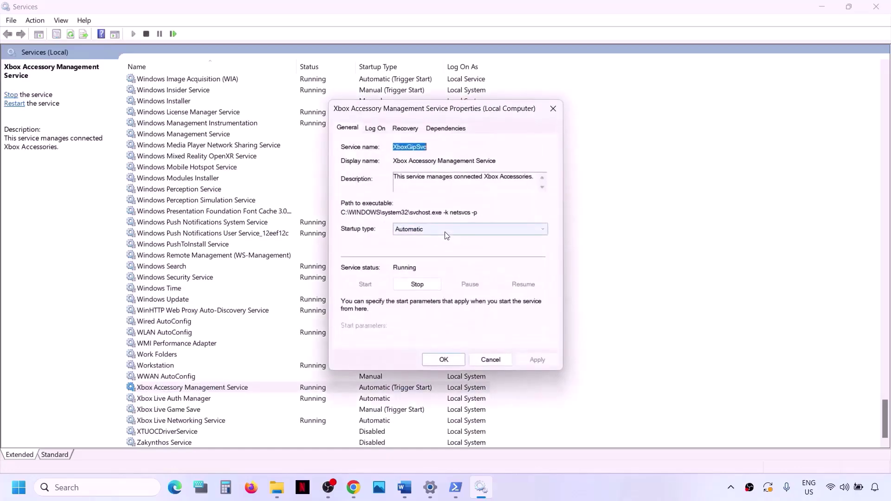
pyautogui.click(446, 232)
pyautogui.click(443, 236)
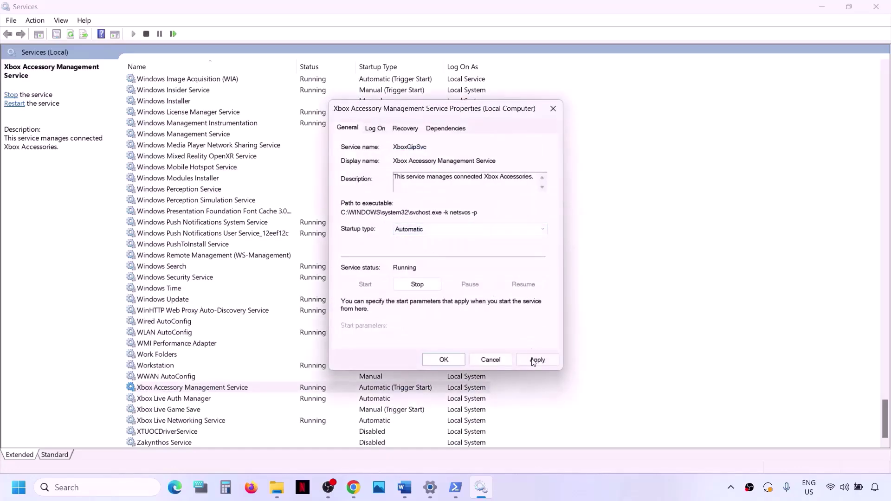
pyautogui.click(534, 361)
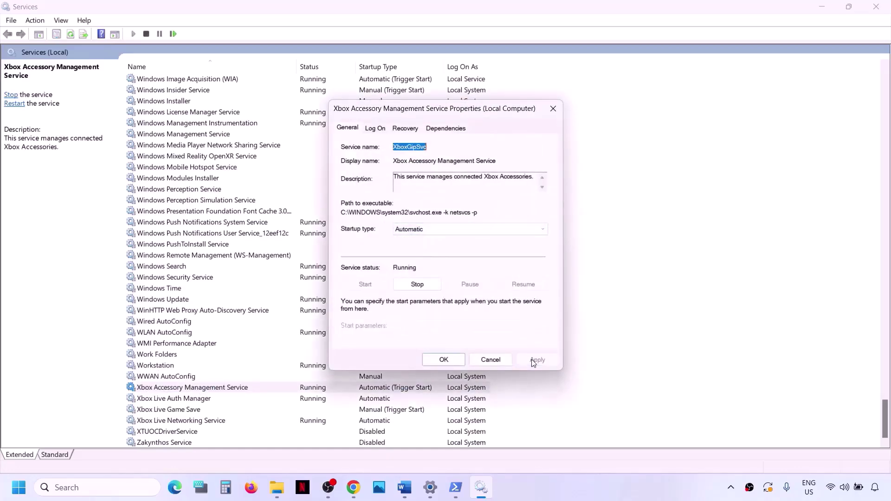
pyautogui.click(442, 359)
pyautogui.click(168, 402)
pyautogui.doubleClick(168, 402)
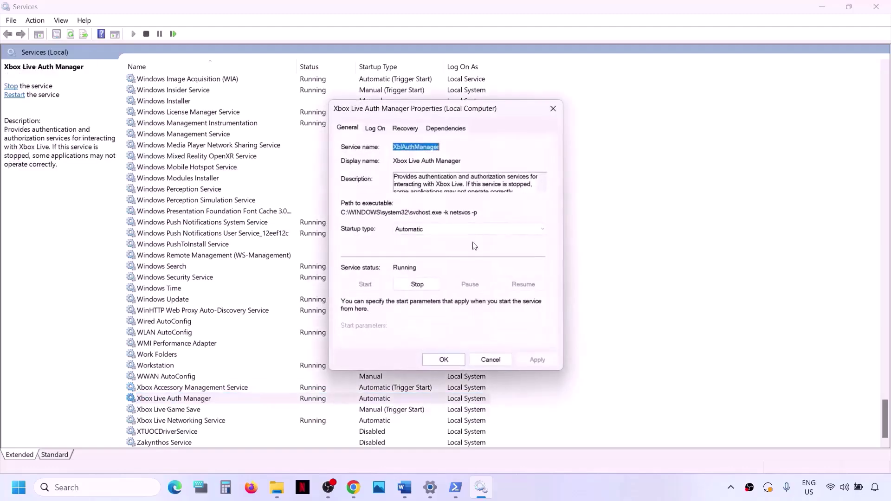
pyautogui.click(459, 230)
pyautogui.click(431, 249)
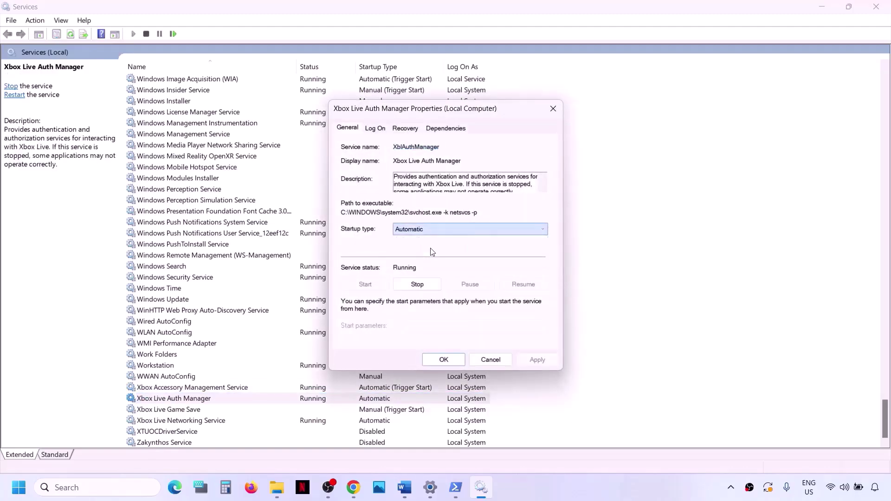
pyautogui.click(534, 361)
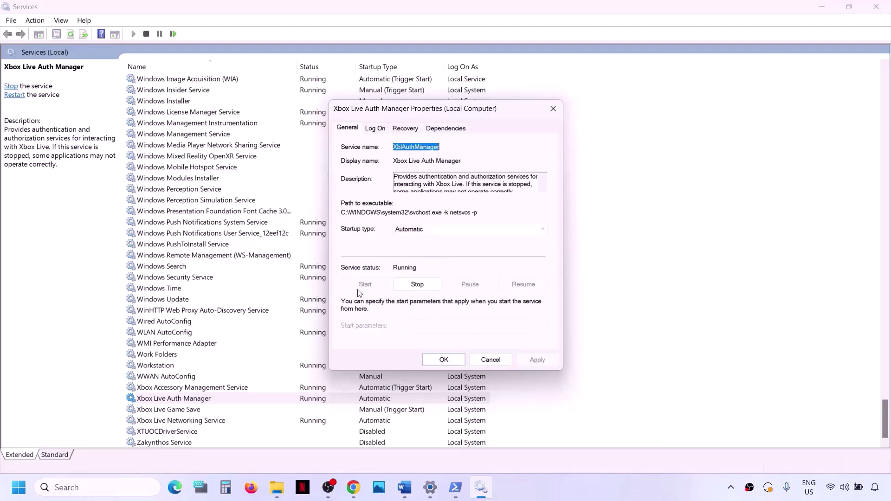
pyautogui.click(442, 359)
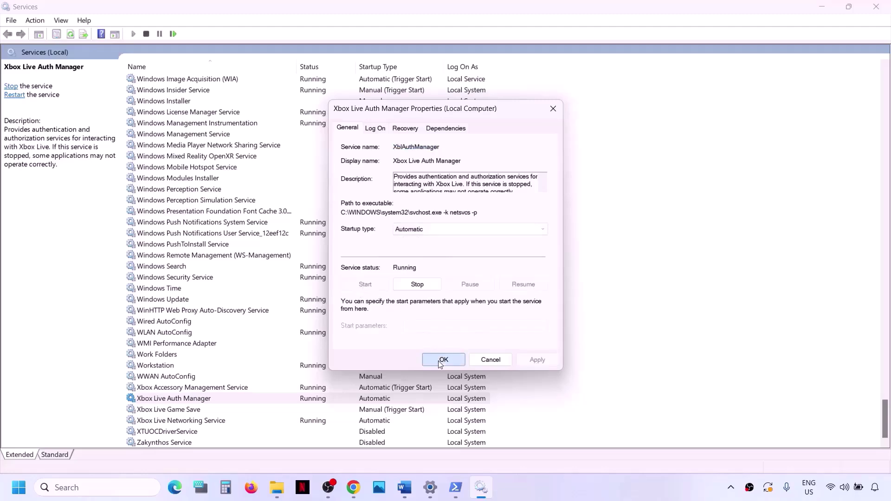
# - Make Xbox Live Game Save Automatic and start it, then set Xbox Live Networking Service to Automatic
pyautogui.doubleClick(170, 410)
pyautogui.click(423, 230)
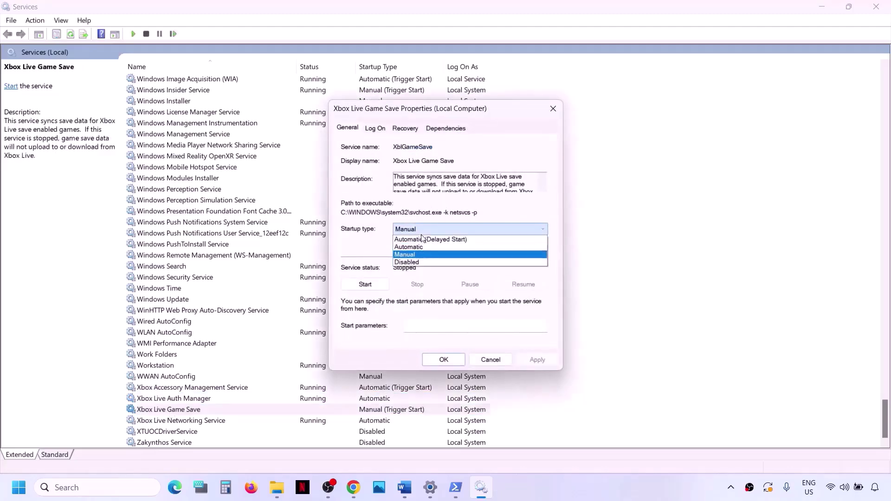
pyautogui.click(415, 249)
pyautogui.click(534, 360)
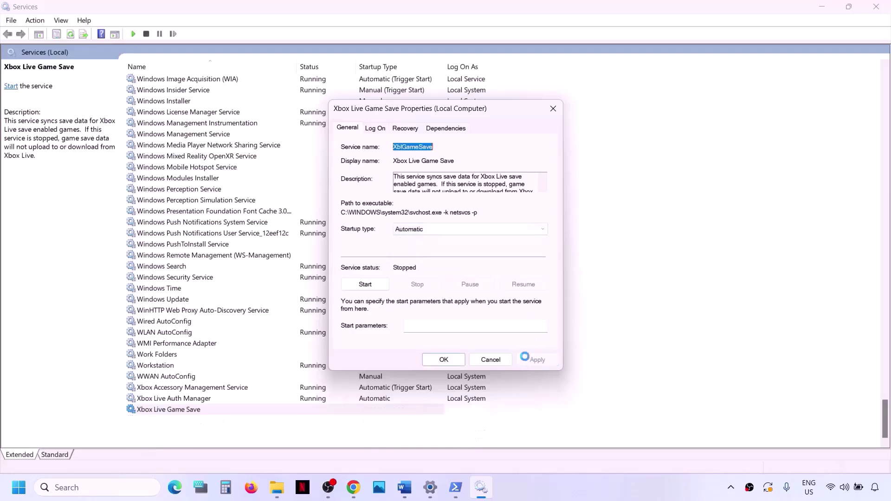
pyautogui.click(366, 284)
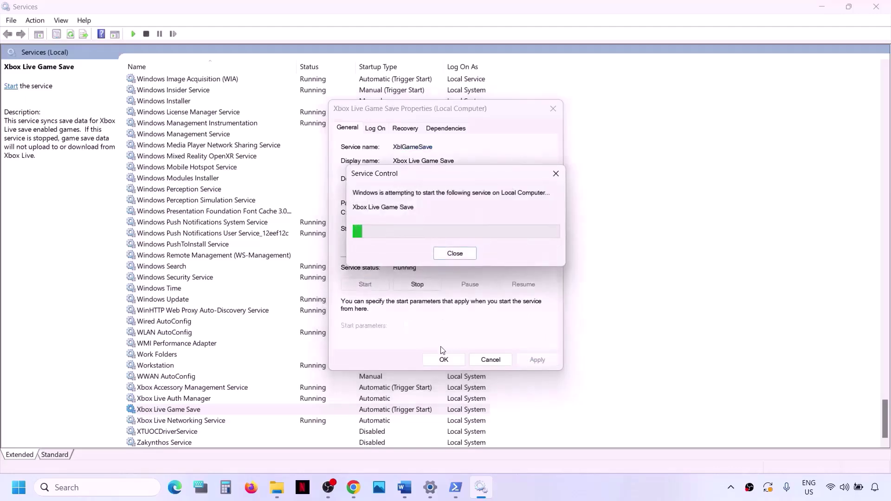
pyautogui.click(446, 360)
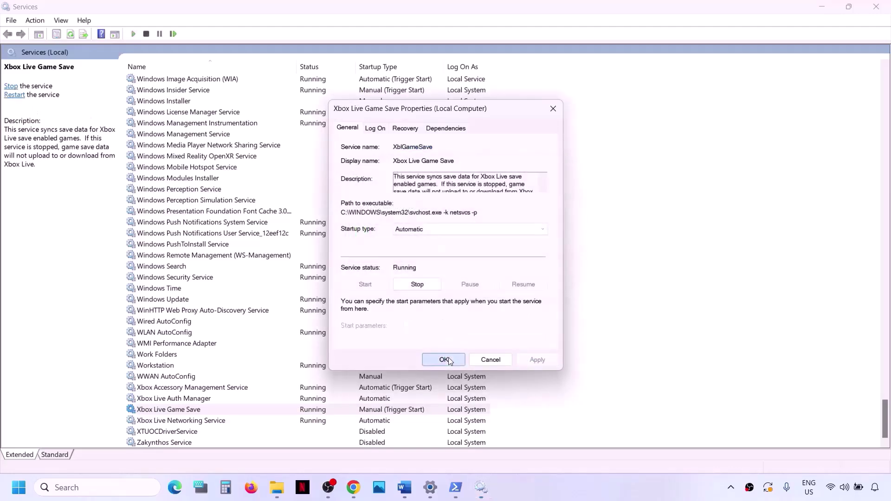
pyautogui.doubleClick(202, 423)
pyautogui.click(415, 229)
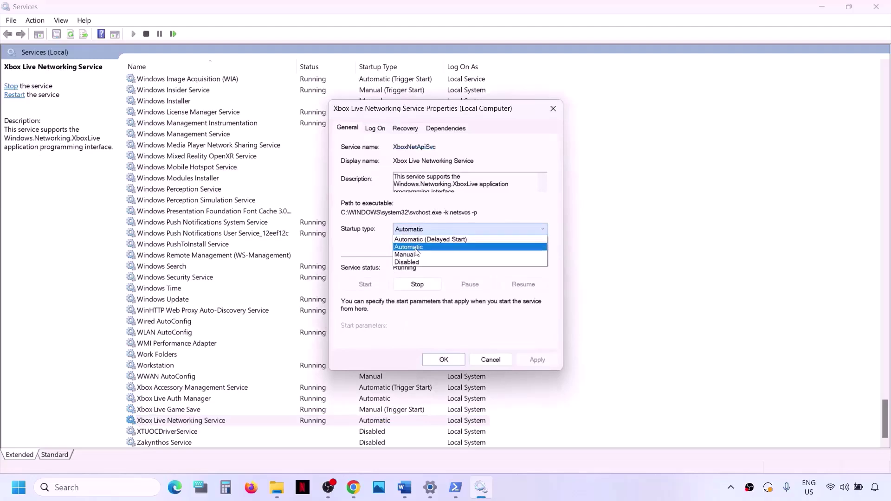
pyautogui.click(416, 249)
pyautogui.click(522, 362)
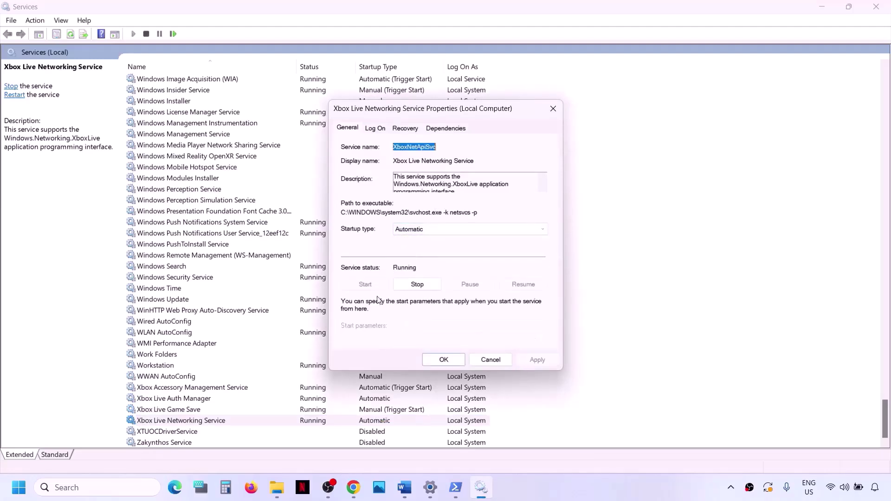
pyautogui.click(444, 361)
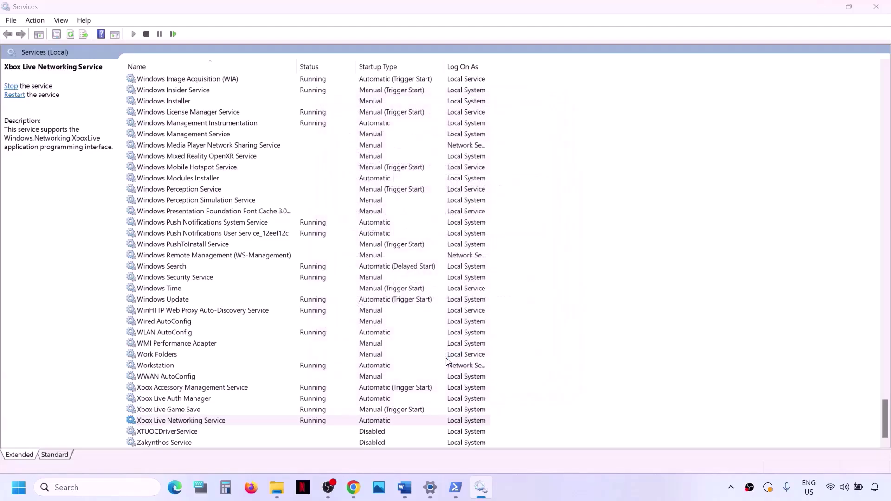
# - Apply the startup type setting to the Windows Update service
pyautogui.click(179, 302)
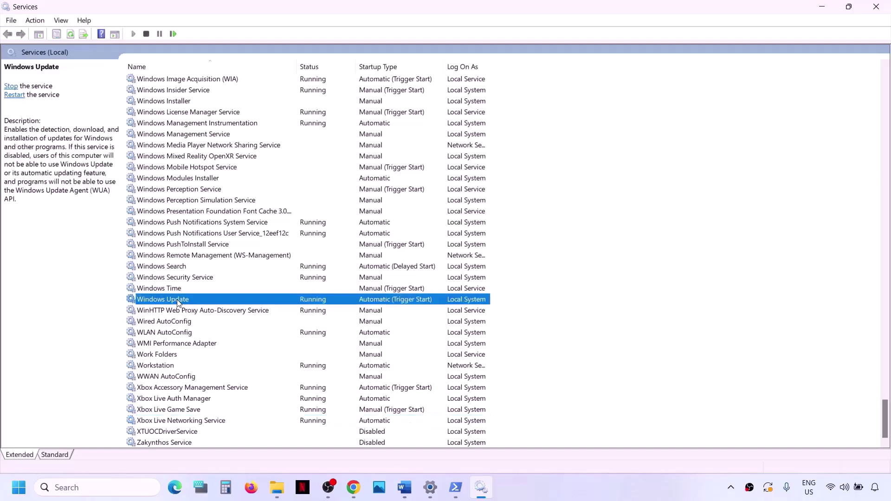
pyautogui.doubleClick(201, 303)
pyautogui.click(448, 229)
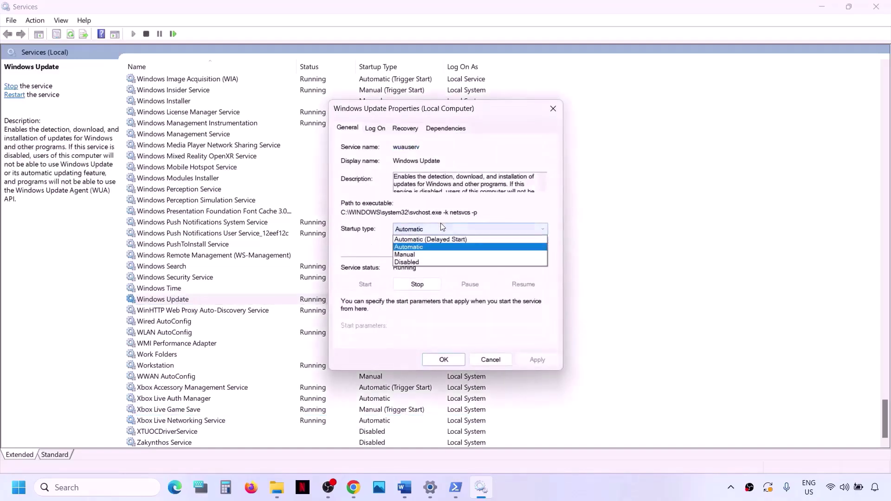
pyautogui.click(539, 360)
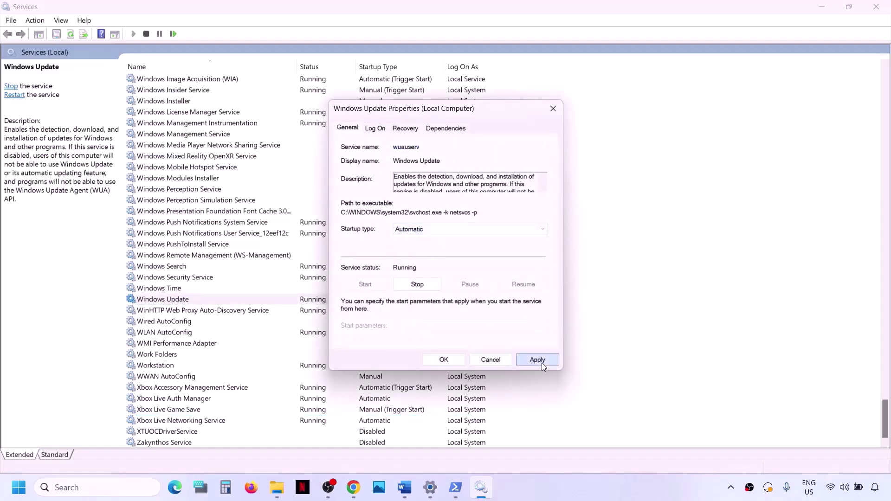
pyautogui.click(435, 364)
# - Restart the Gaming Services service twice from its right-click menu
pyautogui.click(196, 255)
pyautogui.press('g')
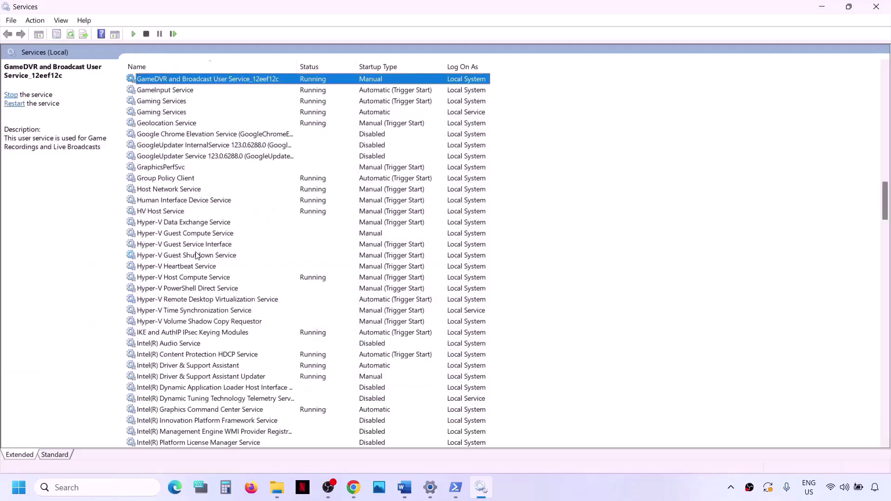
pyautogui.click(175, 103)
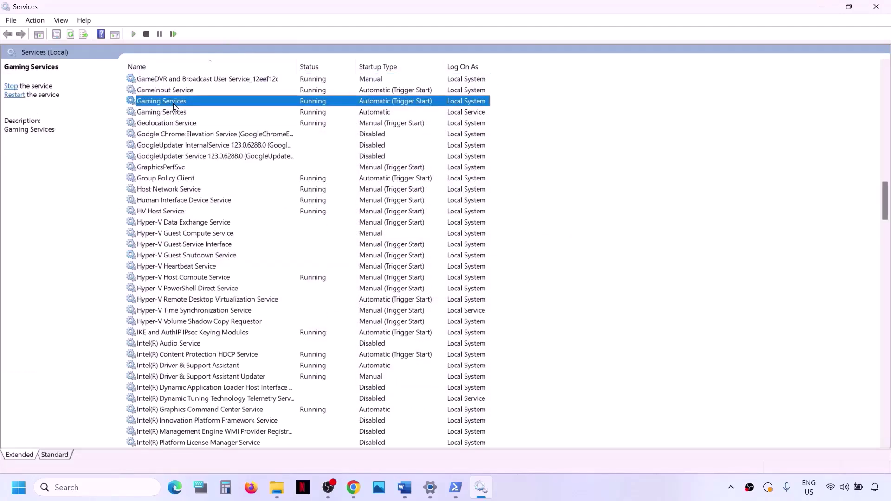
pyautogui.doubleClick(302, 103)
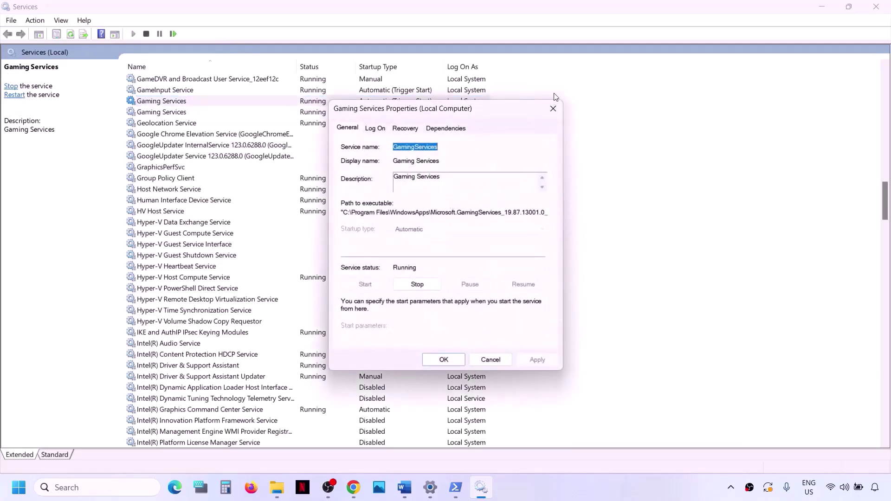
pyautogui.click(553, 109)
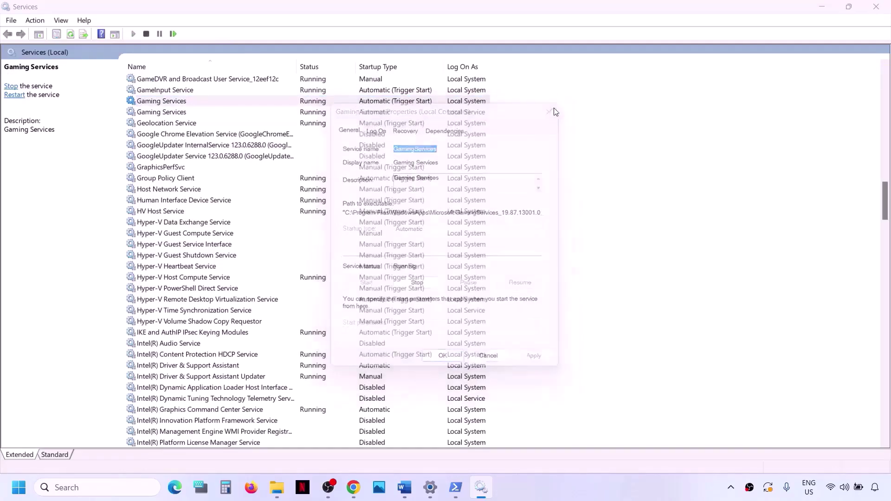
pyautogui.rightClick(312, 106)
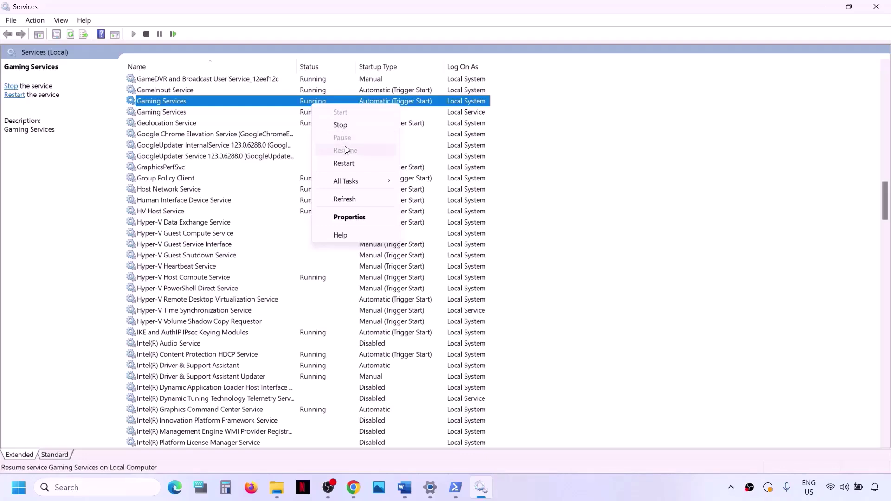
pyautogui.click(349, 165)
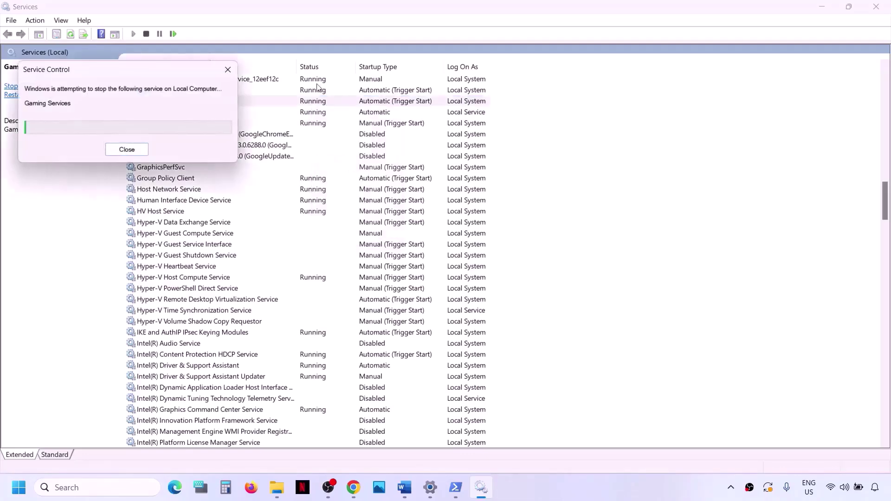
pyautogui.rightClick(314, 114)
pyautogui.click(349, 172)
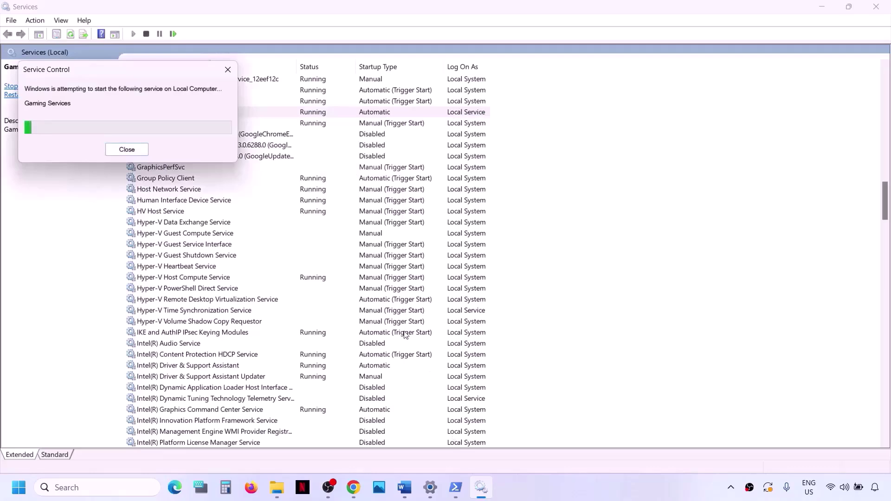
pyautogui.click(222, 288)
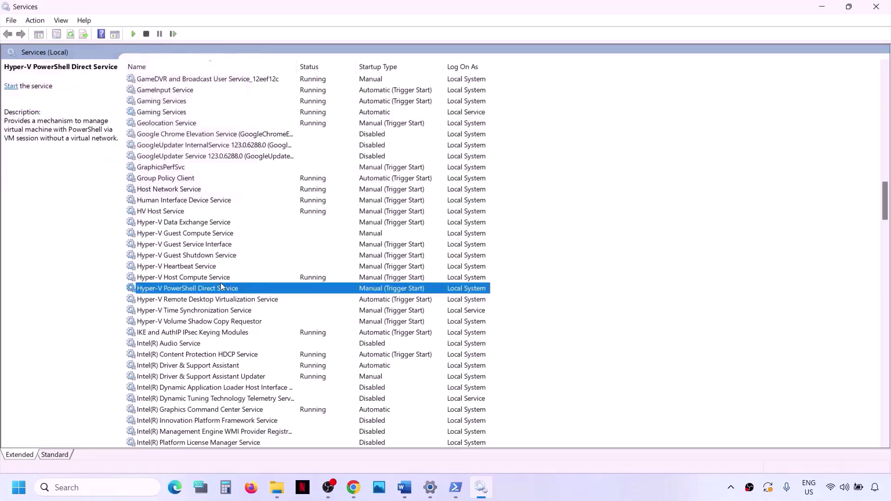
pyautogui.press('m')
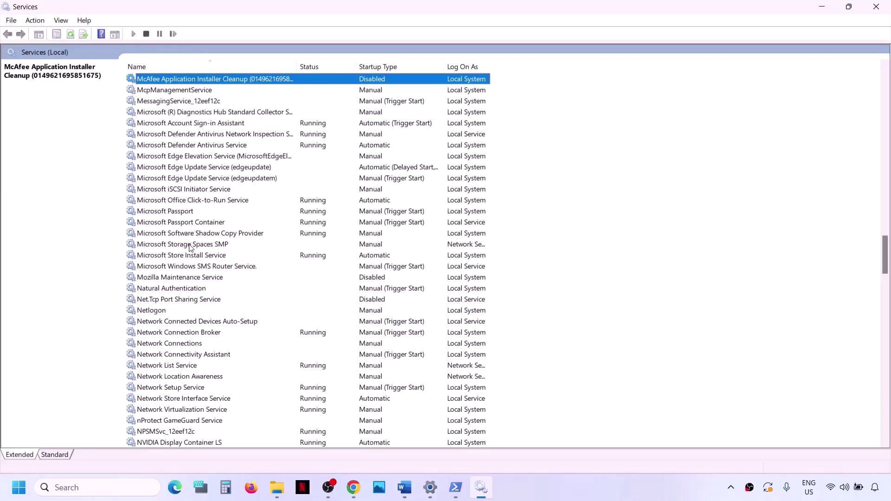
# - Set Microsoft Store Install Service to Automatic startup, then close Services and return to Step 16
pyautogui.click(186, 257)
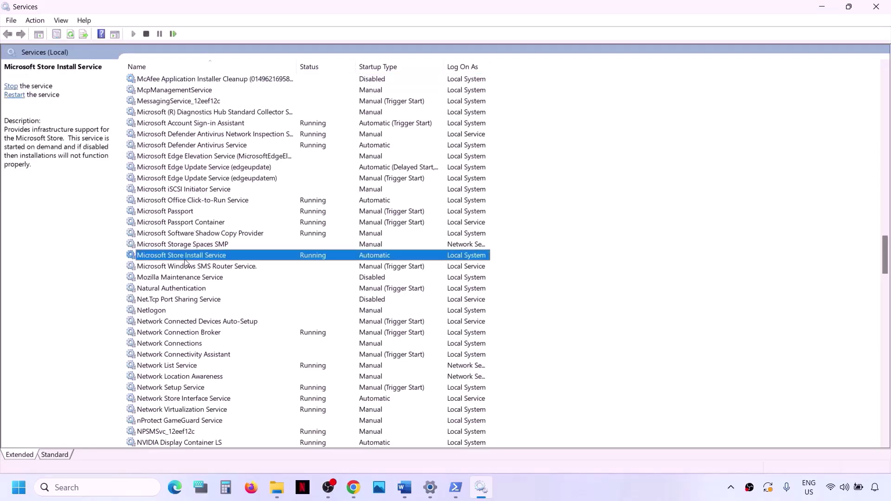
pyautogui.doubleClick(241, 257)
pyautogui.click(405, 229)
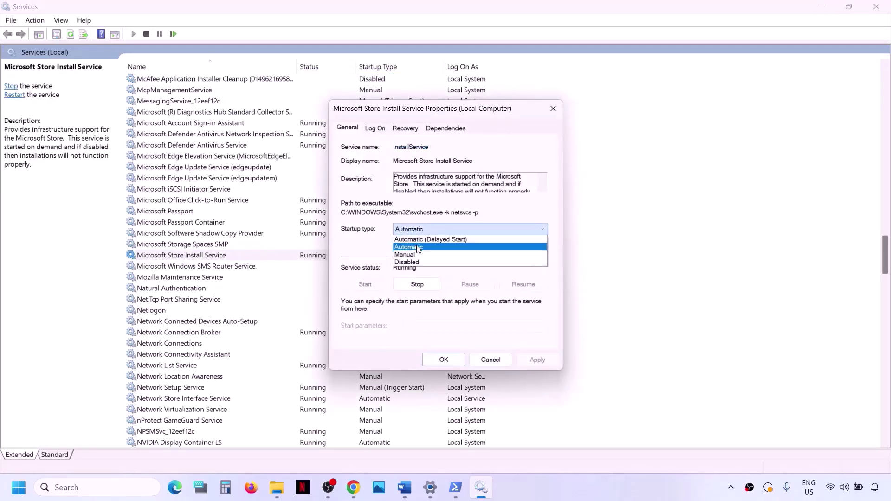
pyautogui.click(418, 247)
pyautogui.click(537, 361)
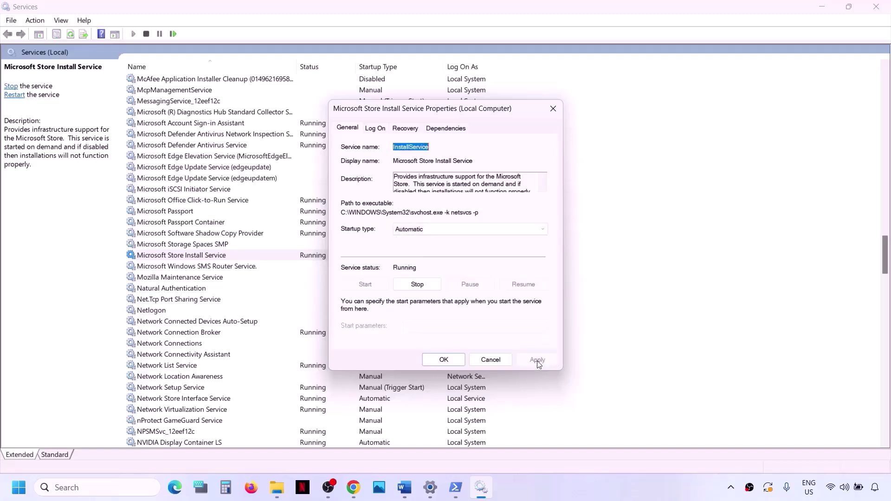
pyautogui.click(428, 360)
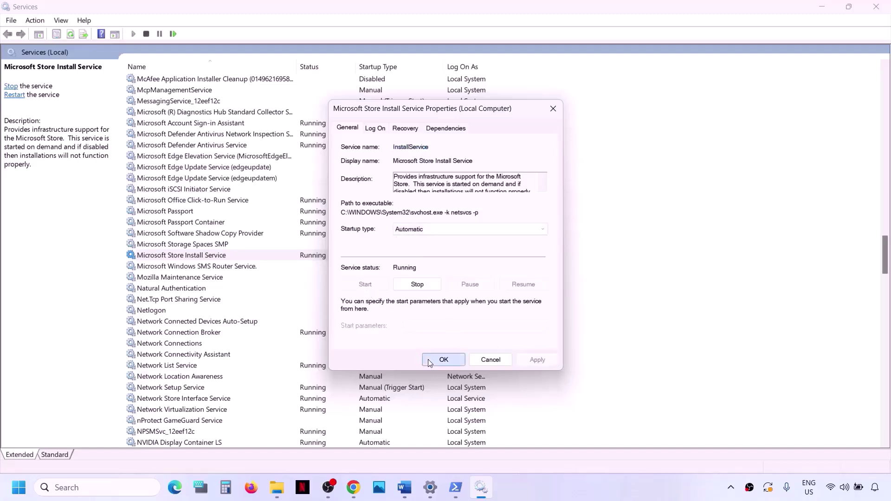
pyautogui.click(877, 7)
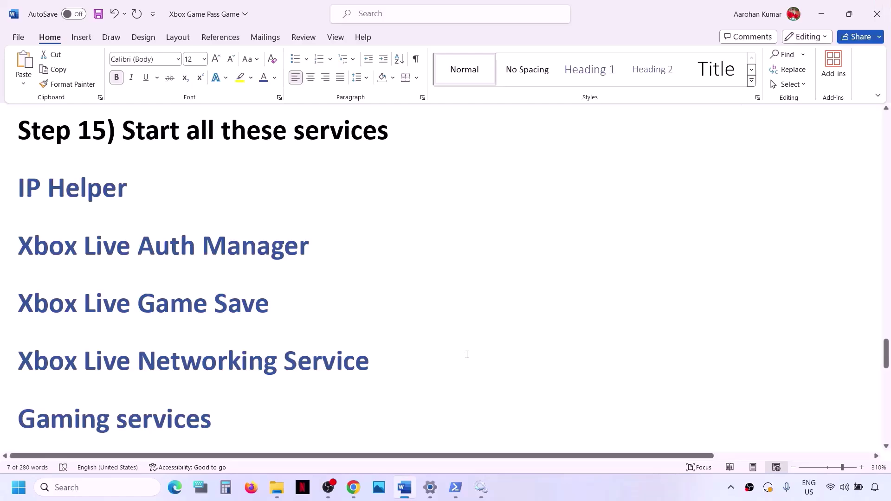
pyautogui.scroll(-5, 467, 355)
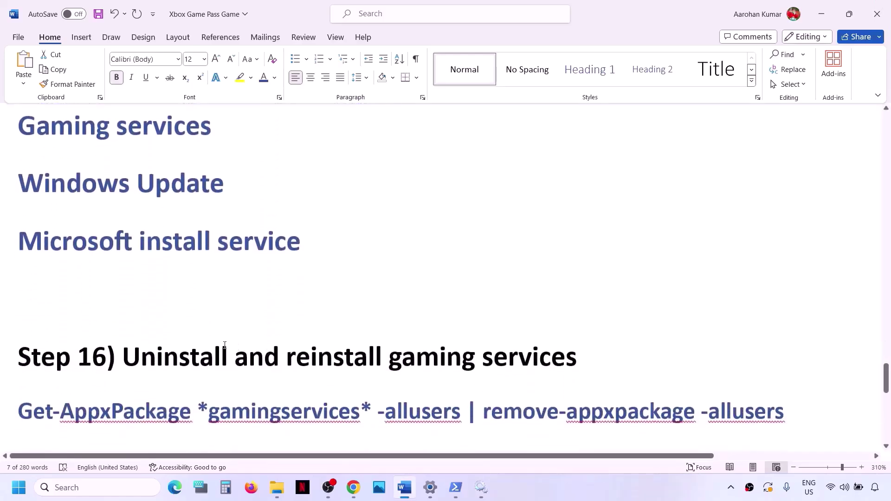
# - Run the Step 16 Get-AppxPackage Gaming Services removal command in an administrator PowerShell window
pyautogui.scroll(-3, 225, 344)
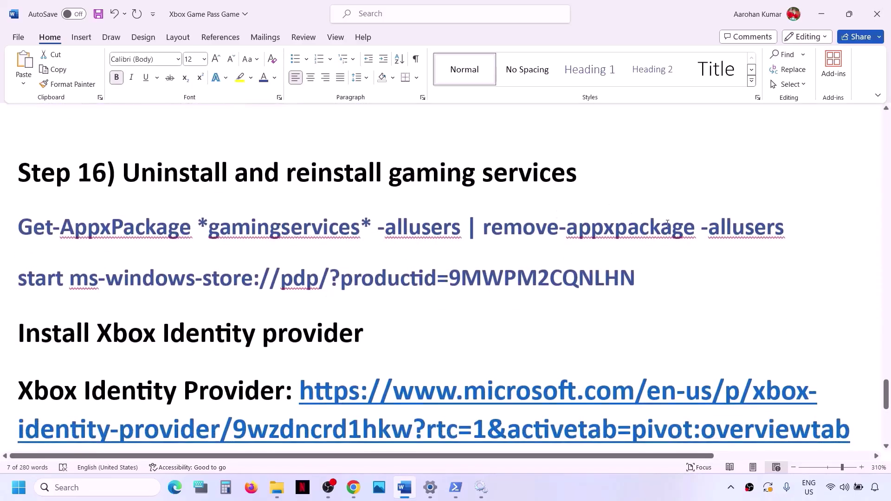
pyautogui.moveTo(797, 228); pyautogui.dragTo(1, 237)
pyautogui.press('super+c')
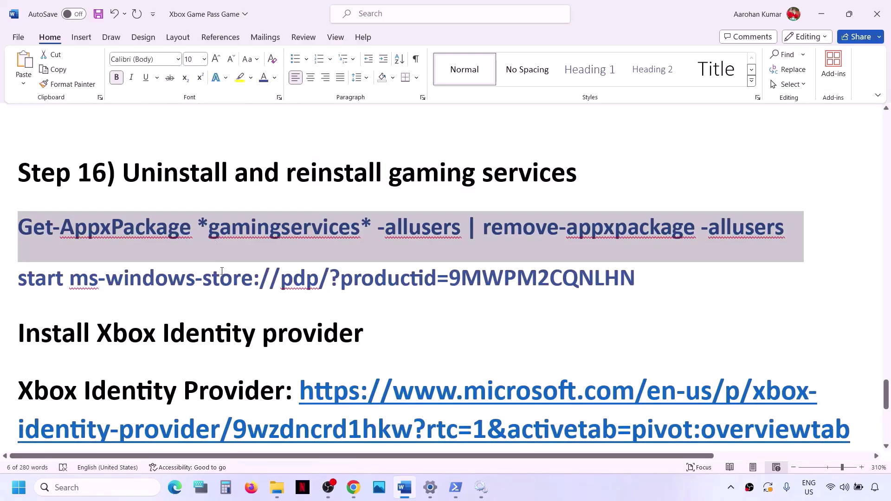
pyautogui.click(106, 493)
pyautogui.write('po')
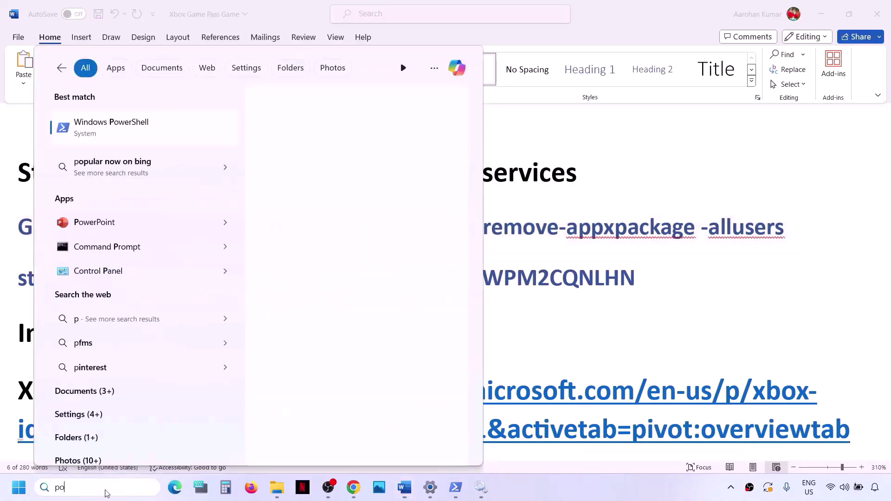
pyautogui.write('wershell')
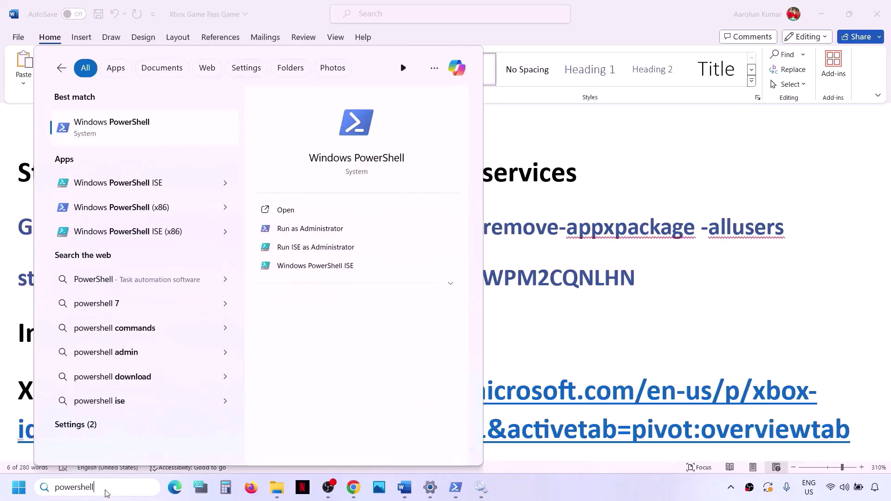
pyautogui.rightClick(152, 127)
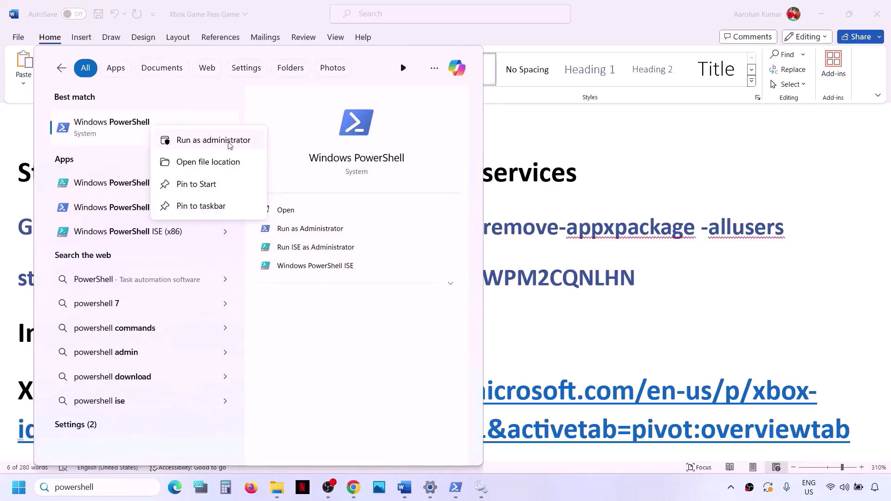
pyautogui.click(213, 141)
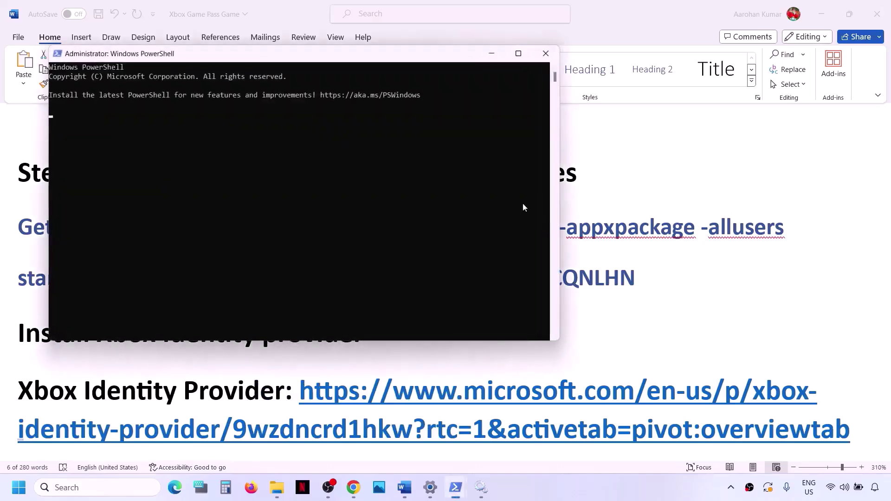
pyautogui.rightClick(450, 214)
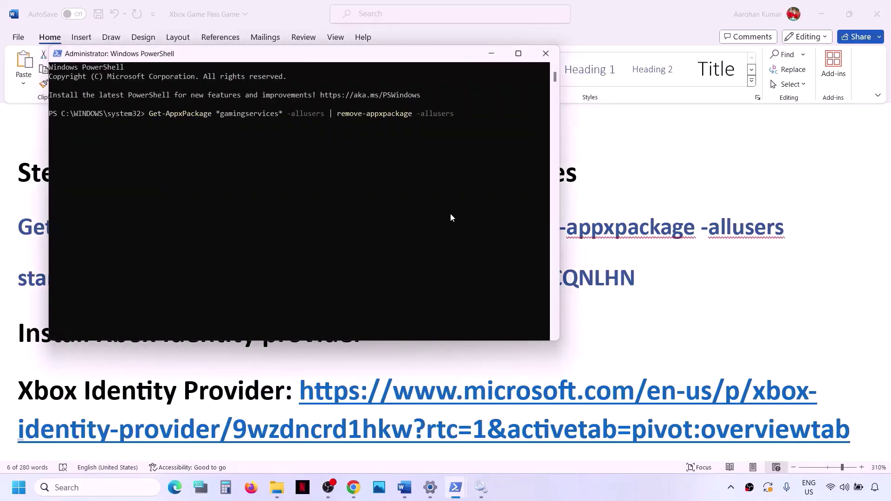
# - Copy the start ms-windows-store line from the guide and run it in PowerShell
pyautogui.hotkey('alt', 'Tab')
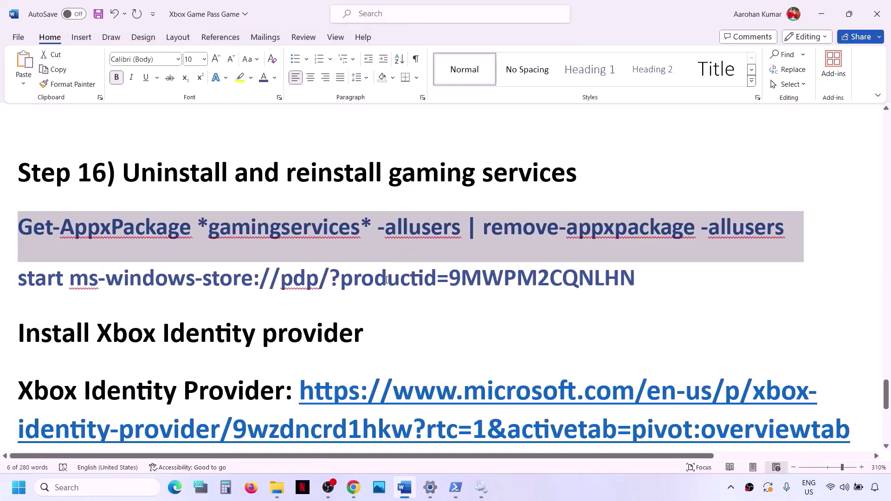
pyautogui.doubleClick(386, 280)
pyautogui.click(387, 280)
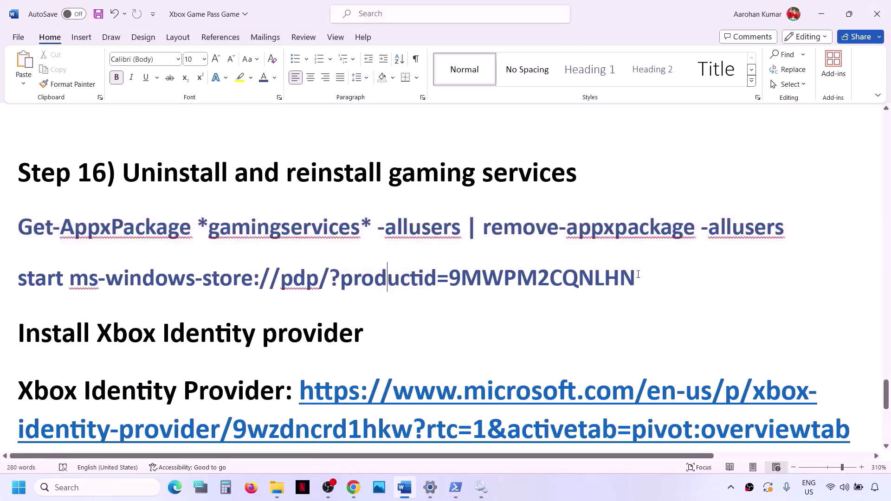
pyautogui.moveTo(638, 274); pyautogui.dragTo(43, 292)
pyautogui.hotkey('ctrl', 'c')
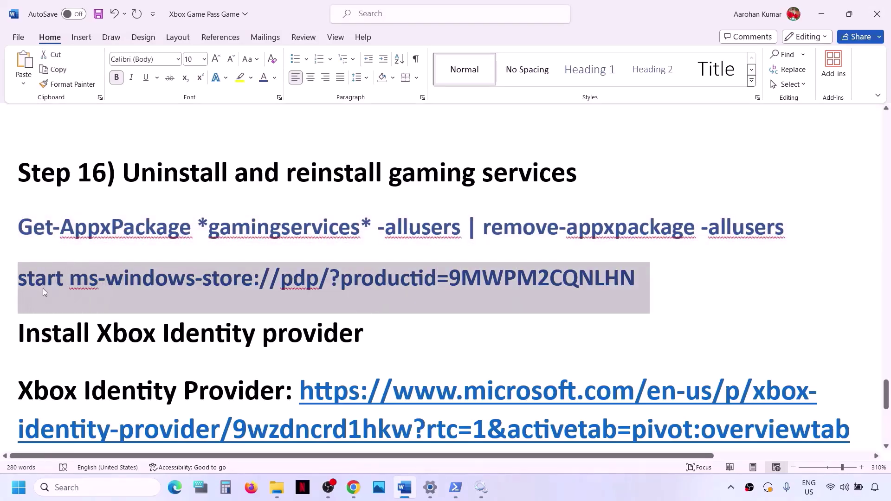
pyautogui.hotkey('alt', 'Tab')
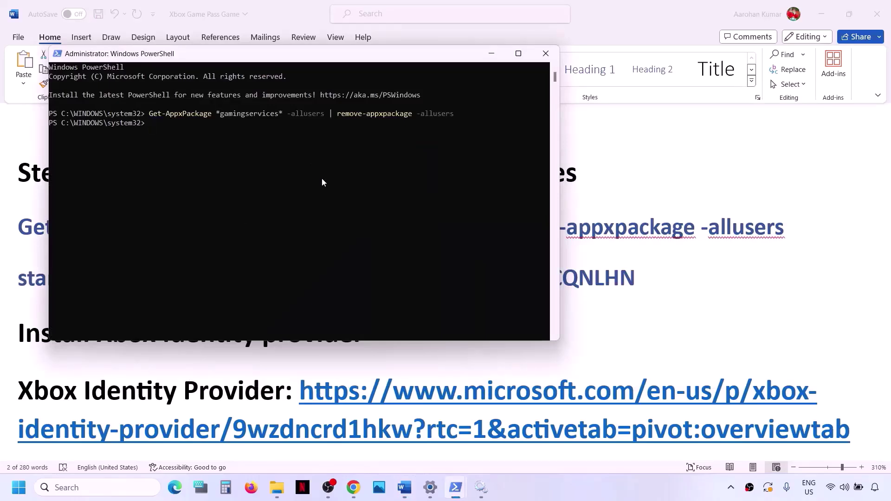
pyautogui.hotkey('ctrl', 'v')
pyautogui.press('Return')
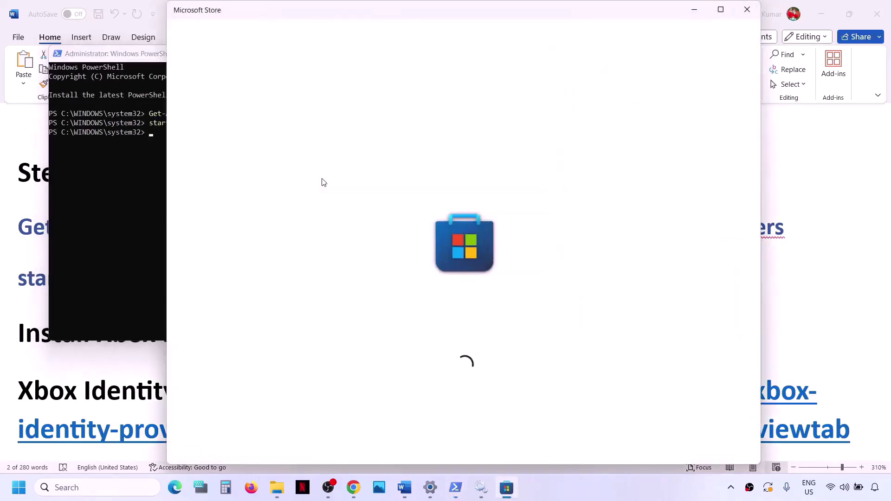
# - Install Gaming Services from its maximized Microsoft Store page, then return to the Word guide
pyautogui.click(730, 13)
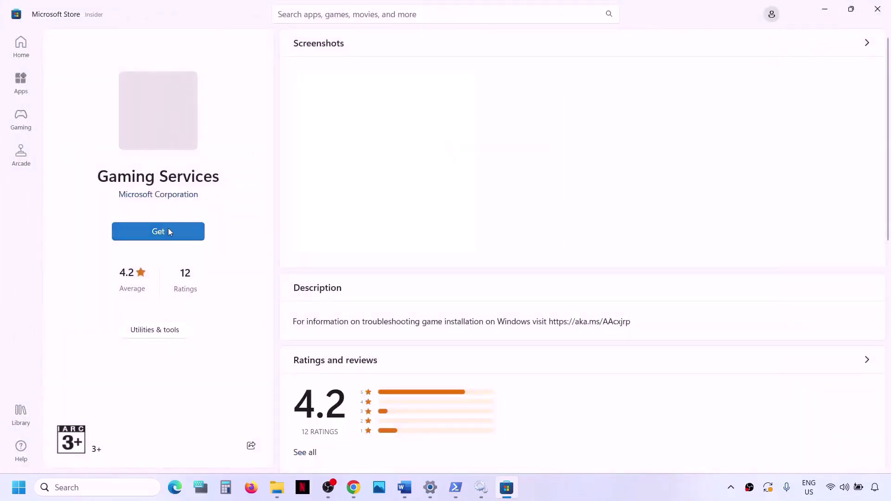
pyautogui.click(166, 231)
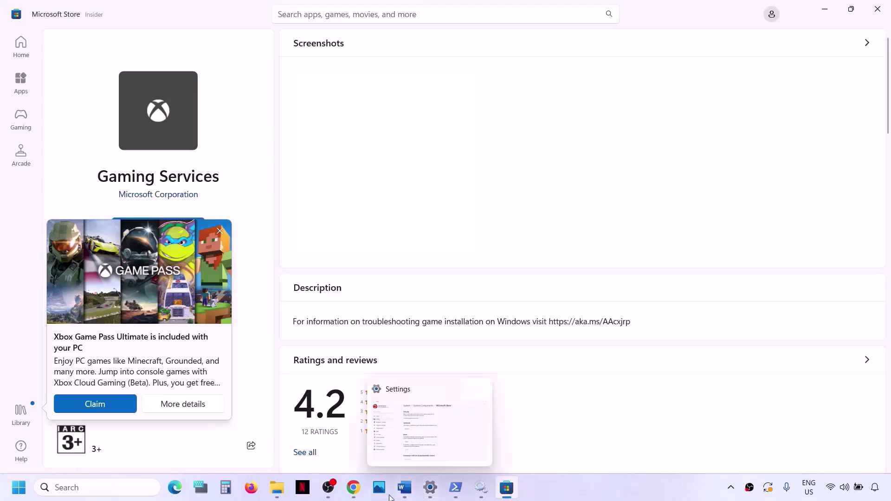
pyautogui.click(411, 493)
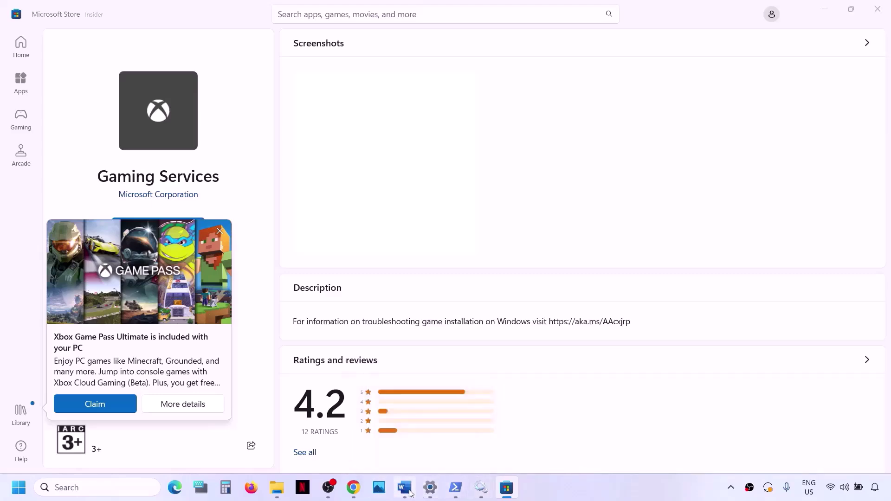
pyautogui.scroll(-3, 229, 322)
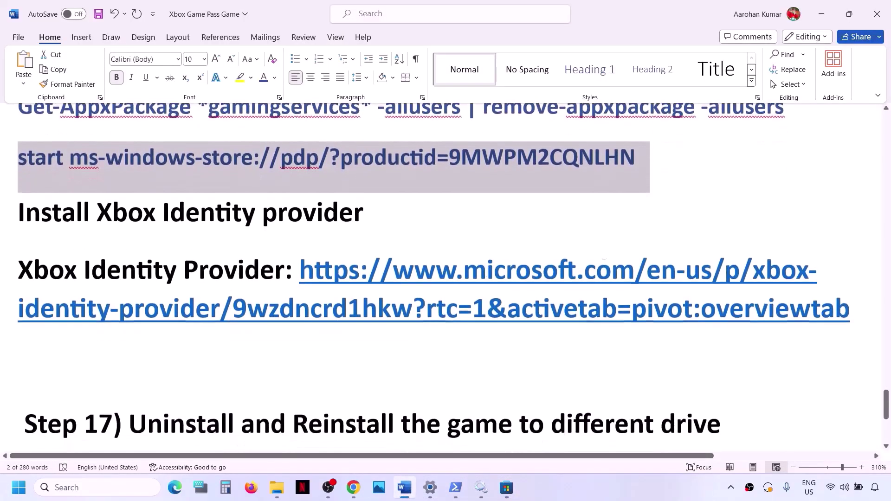
# - Open the Xbox Identity Provider link in a new Chrome tab and install it through Microsoft Store
pyautogui.moveTo(862, 308); pyautogui.dragTo(301, 265)
pyautogui.hotkey('ctrl', 'c')
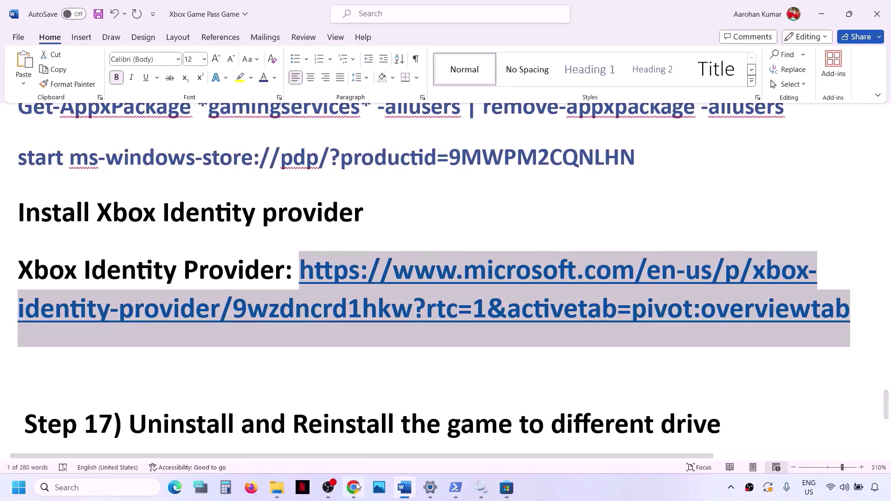
pyautogui.hotkey('alt', 'Tab')
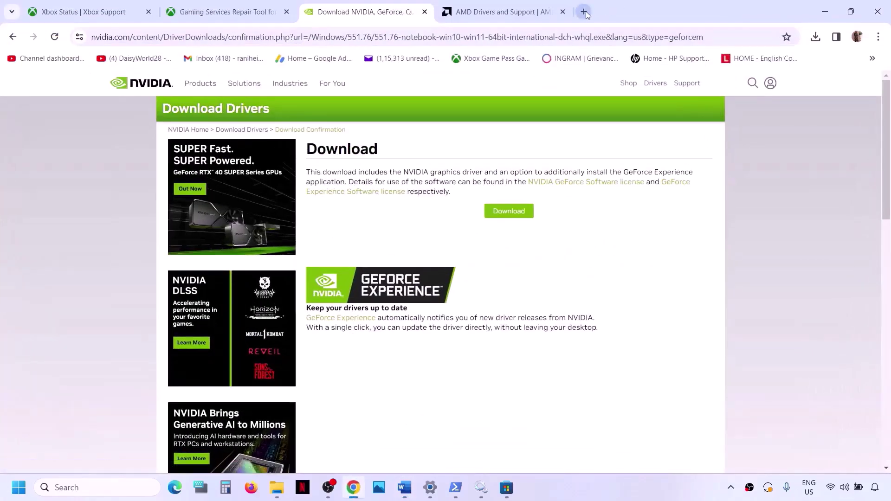
pyautogui.click(583, 12)
pyautogui.hotkey('ctrl', 'v')
pyautogui.press('Return')
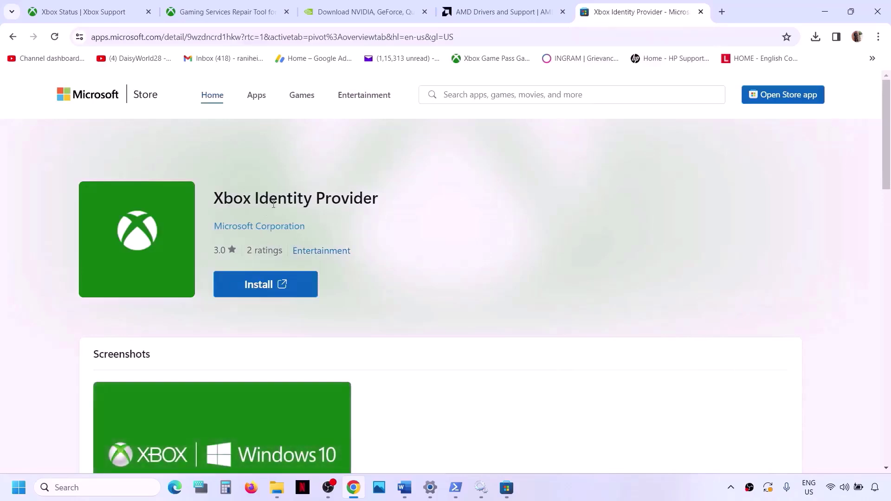
pyautogui.click(269, 284)
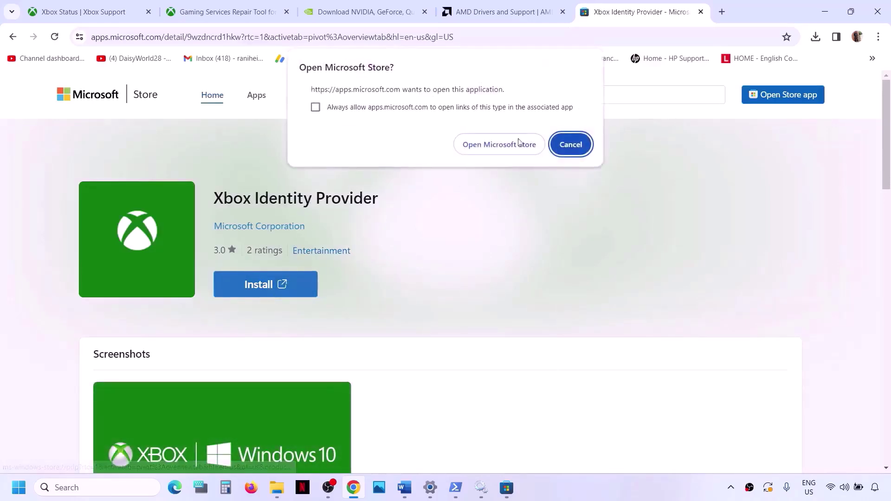
pyautogui.click(499, 145)
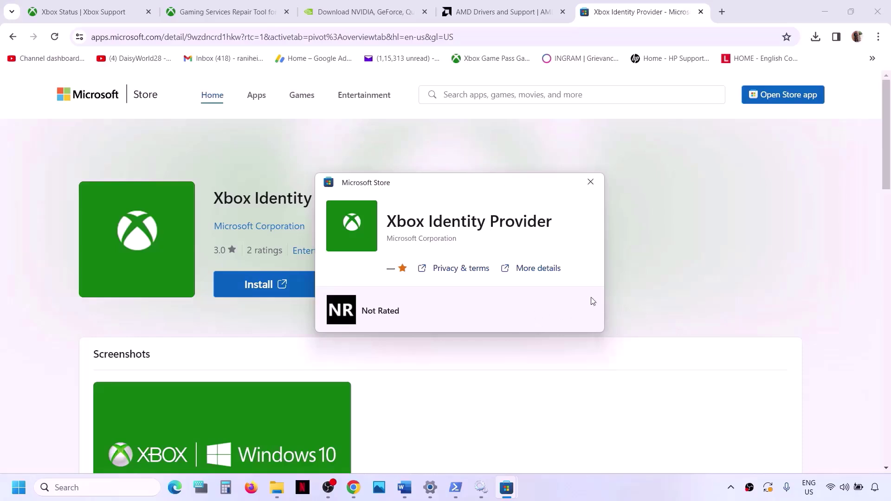
pyautogui.click(591, 182)
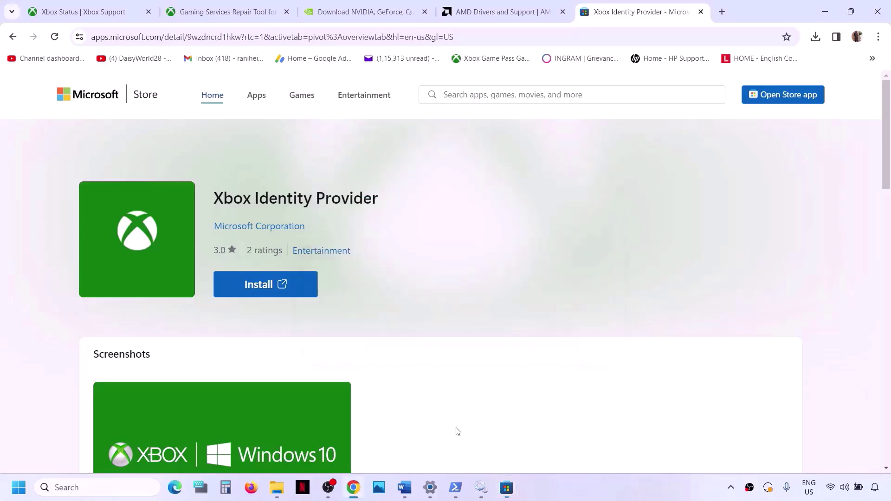
pyautogui.click(404, 488)
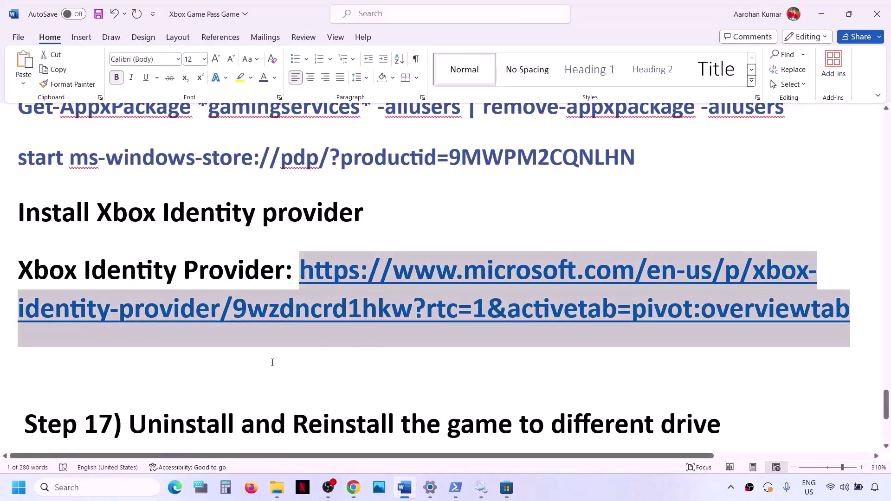
# - Launch the Xbox app maximized, skip the Game Pass Ultimate offer, and restart it after the error
pyautogui.scroll(-3, 273, 362)
pyautogui.scroll(1, 272, 360)
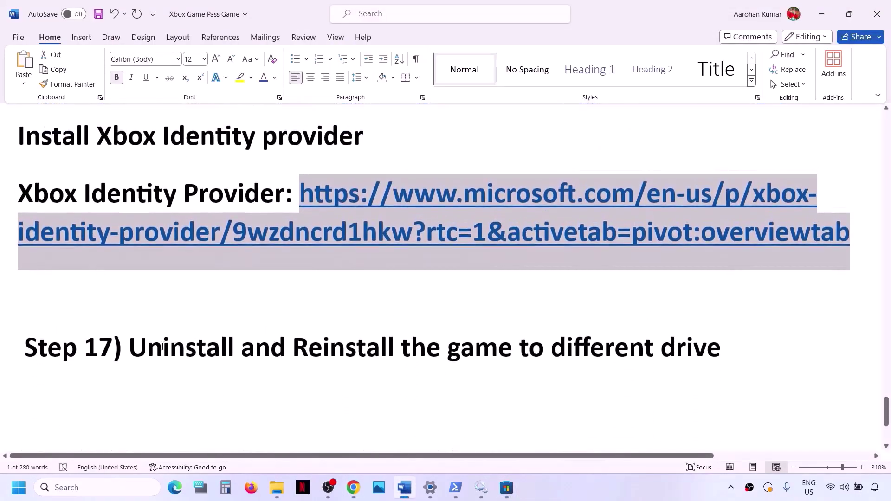
pyautogui.moveTo(137, 347); pyautogui.dragTo(724, 332)
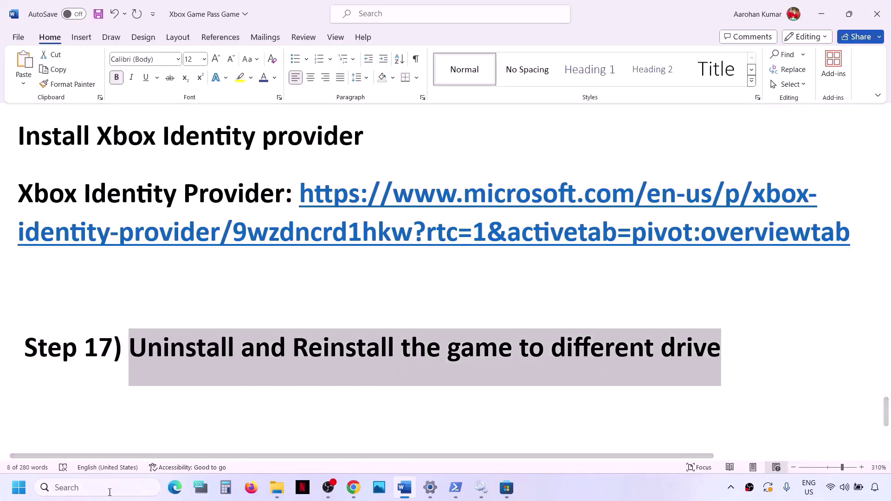
pyautogui.click(84, 493)
pyautogui.write('xbox')
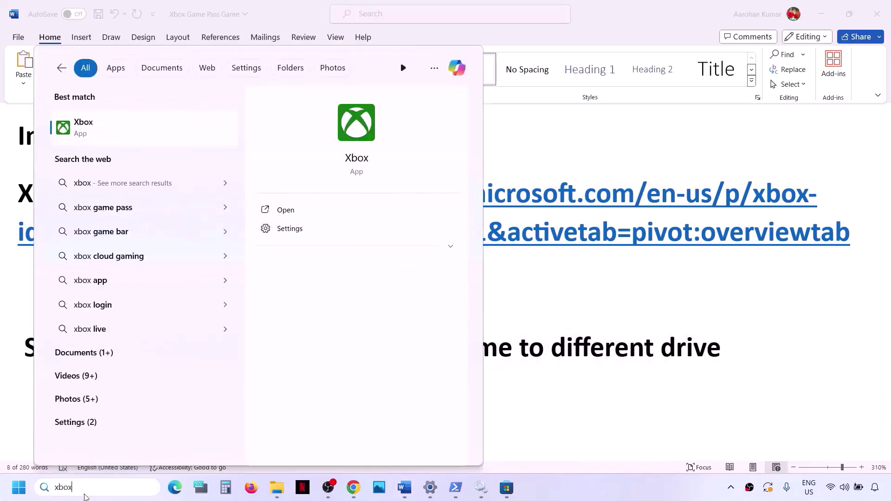
pyautogui.press('Return')
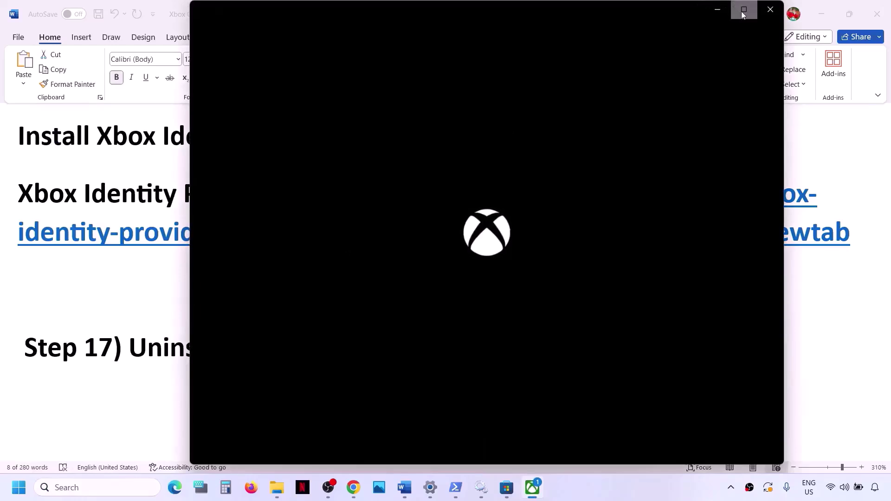
pyautogui.click(744, 10)
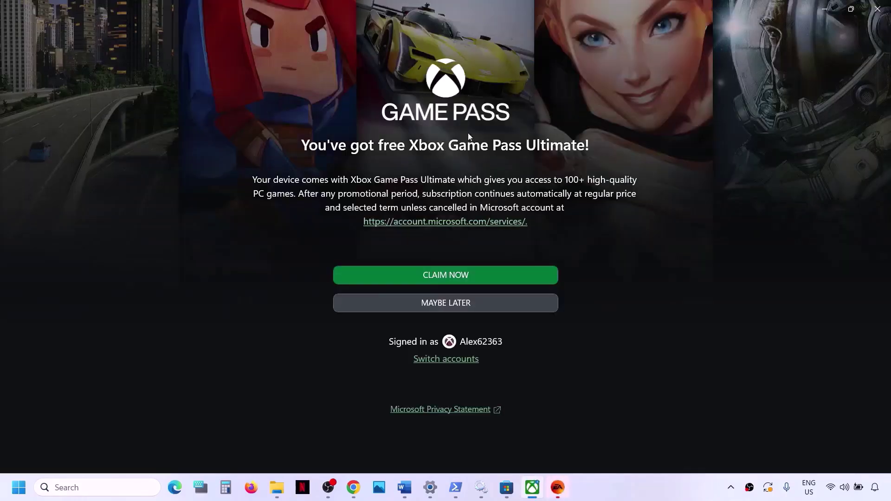
pyautogui.click(461, 305)
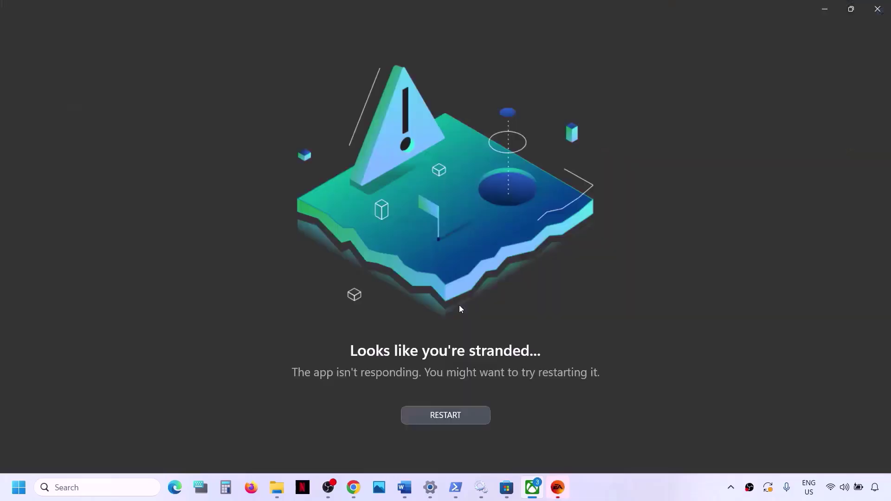
pyautogui.click(441, 420)
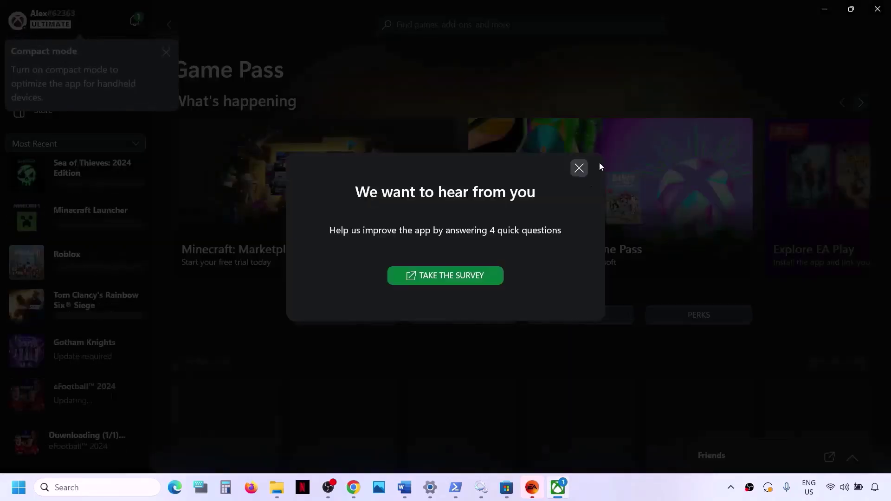
# - Uninstall Sea of Thieves from the Xbox app library
pyautogui.click(578, 168)
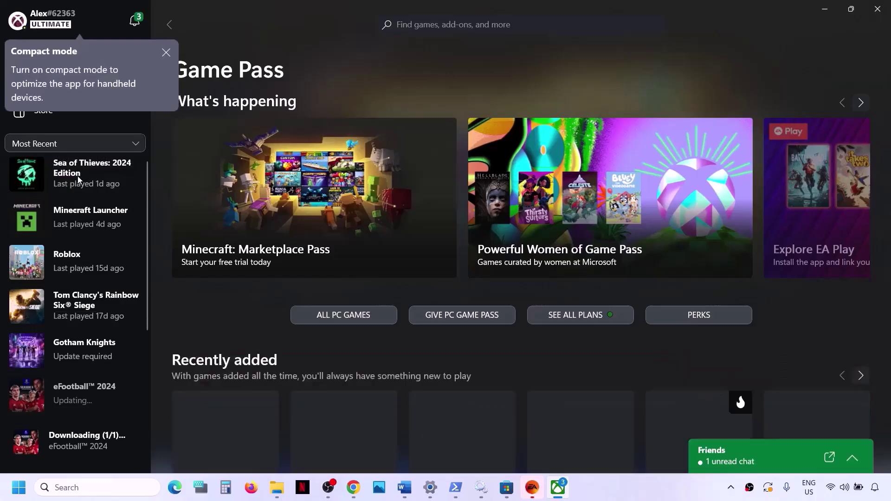
pyautogui.rightClick(78, 179)
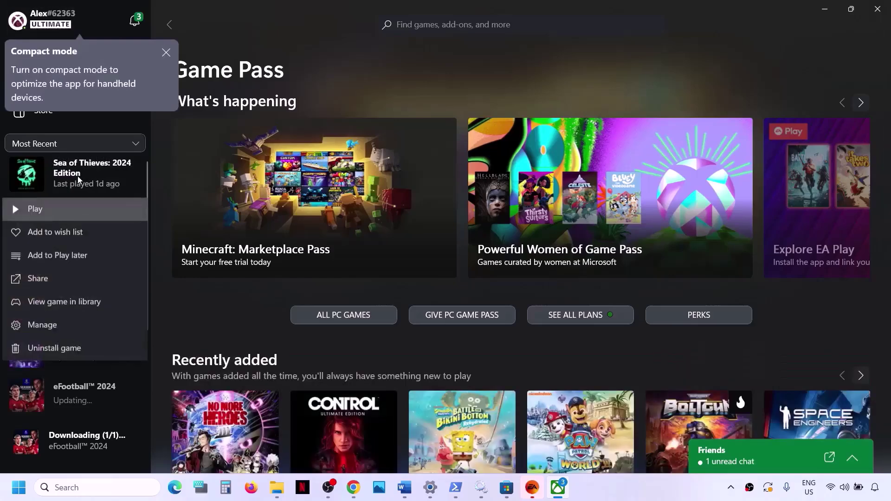
pyautogui.click(69, 349)
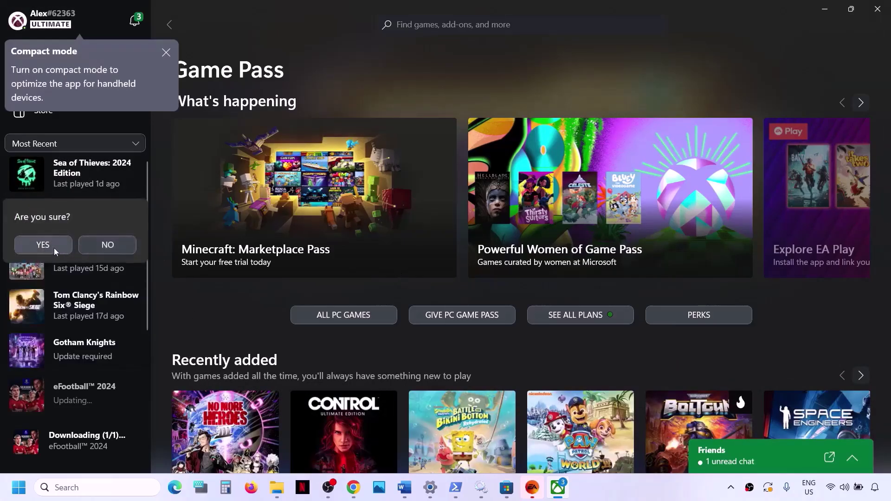
pyautogui.click(55, 252)
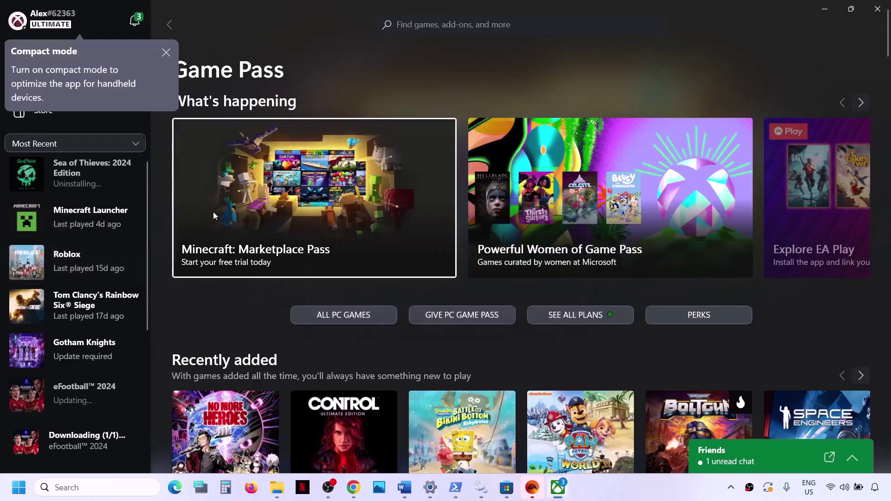
pyautogui.click(166, 53)
# - Reinstall Sea of Thieves: 2024 Edition with D:\XboxGames as the install location
pyautogui.click(425, 23)
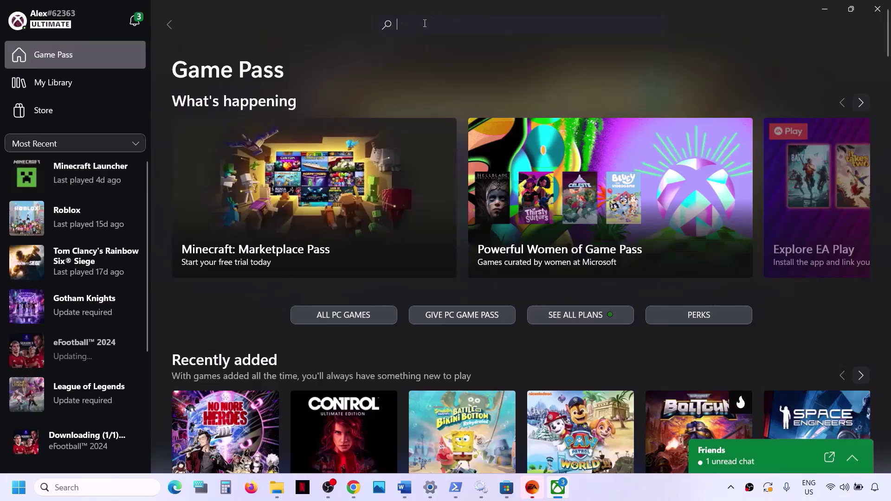
pyautogui.write('sea of thieves')
pyautogui.press('Return')
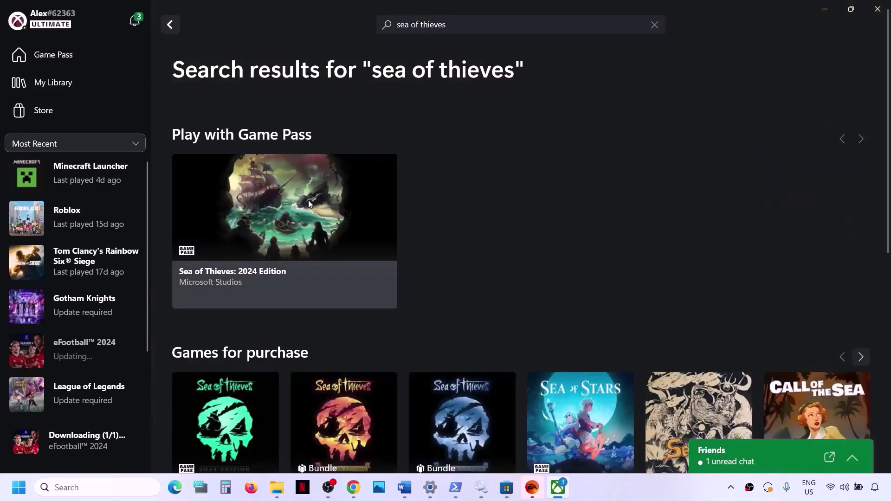
pyautogui.click(309, 200)
pyautogui.click(239, 291)
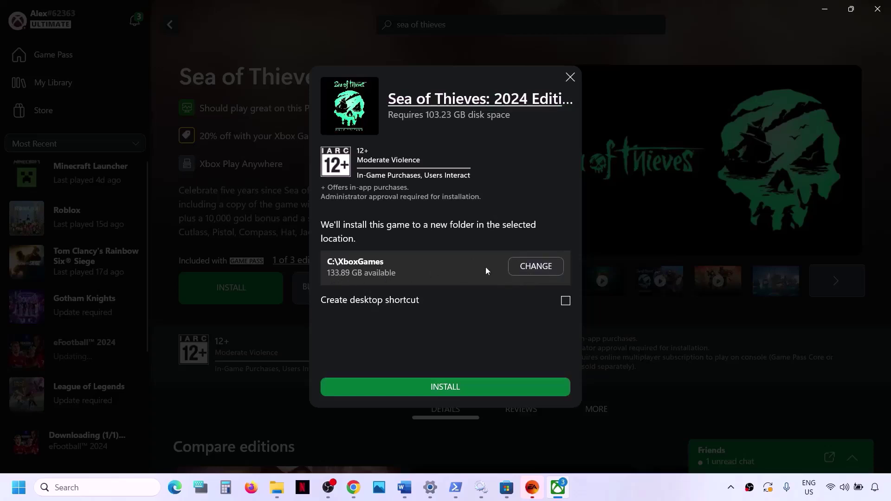
pyautogui.click(523, 266)
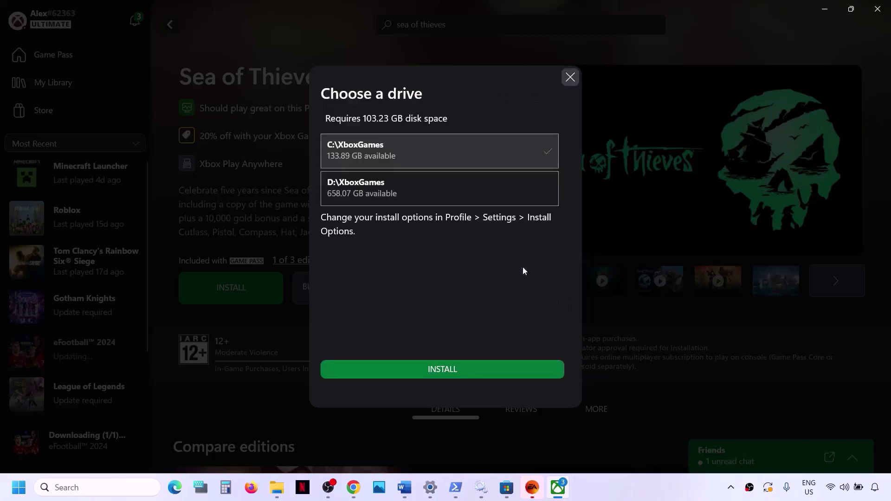
pyautogui.click(400, 188)
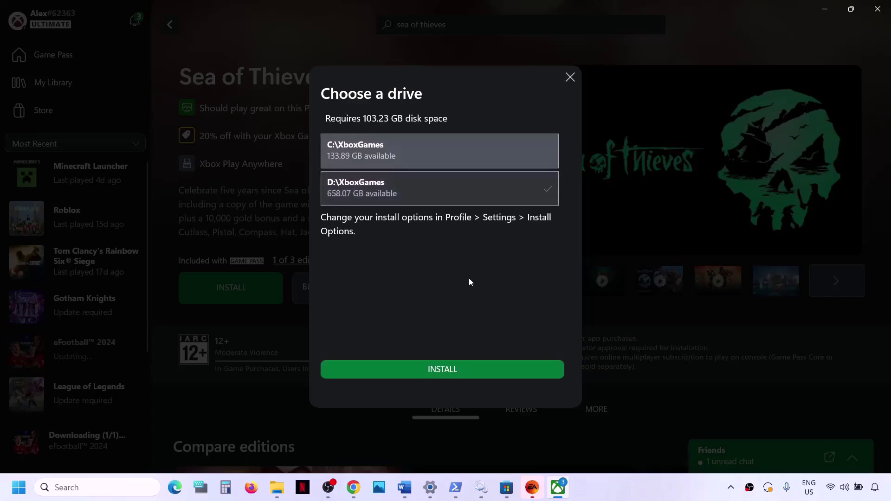
pyautogui.click(471, 372)
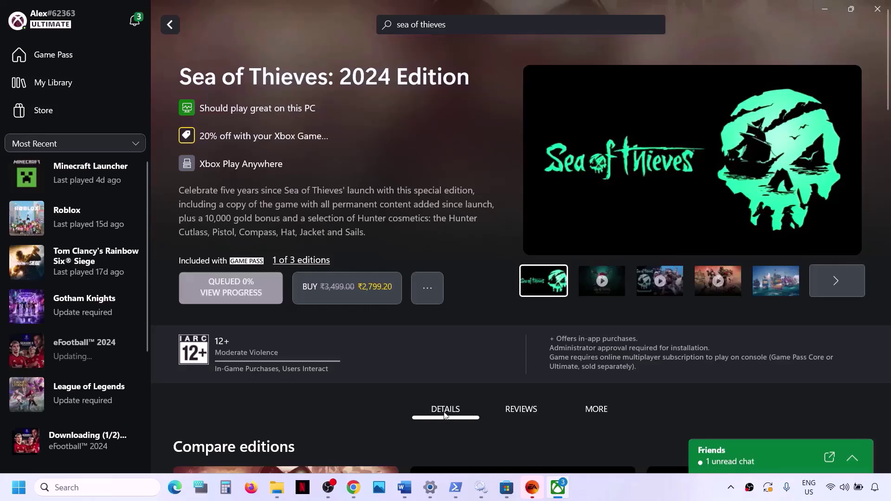
# - Cancel the eFootball 2024 download in the install queue
pyautogui.click(254, 293)
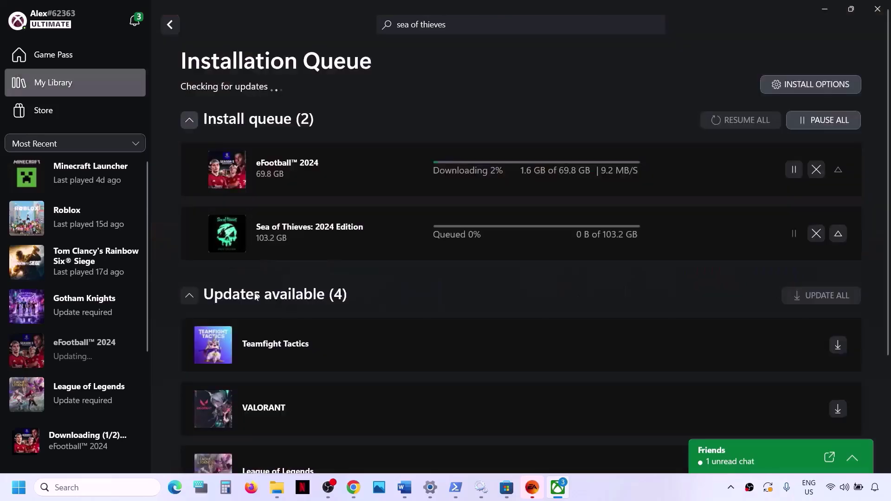
pyautogui.scroll(-3, 517, 201)
pyautogui.scroll(3, 606, 202)
pyautogui.scroll(-1, 605, 196)
pyautogui.click(816, 169)
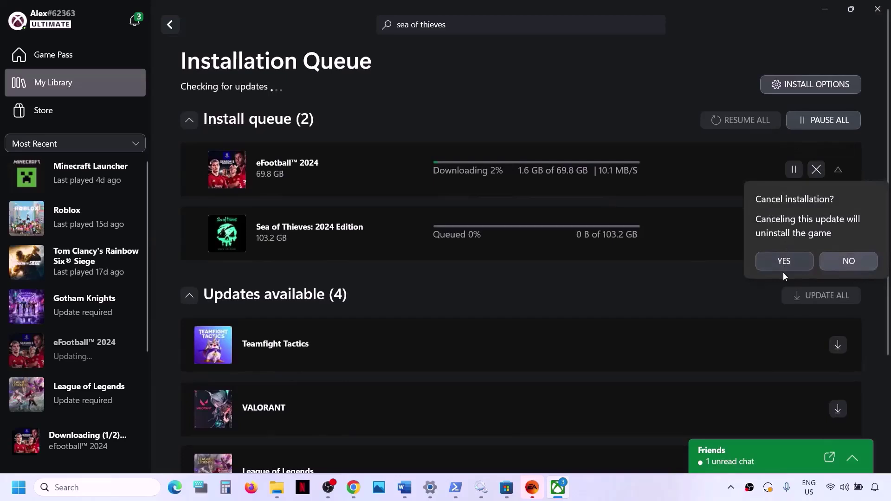
pyautogui.click(785, 263)
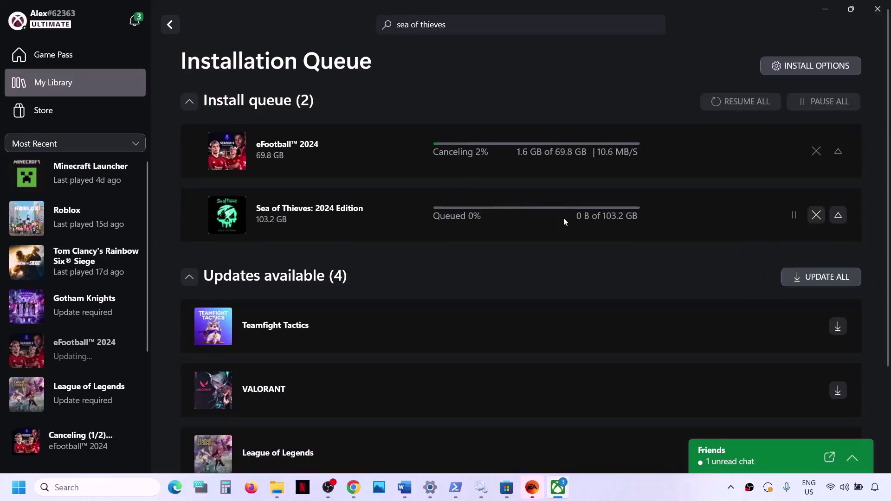
# - Return to the Word guide and select the Step 18 heading plus its Windows 10 and Windows 11 download links
pyautogui.click(404, 487)
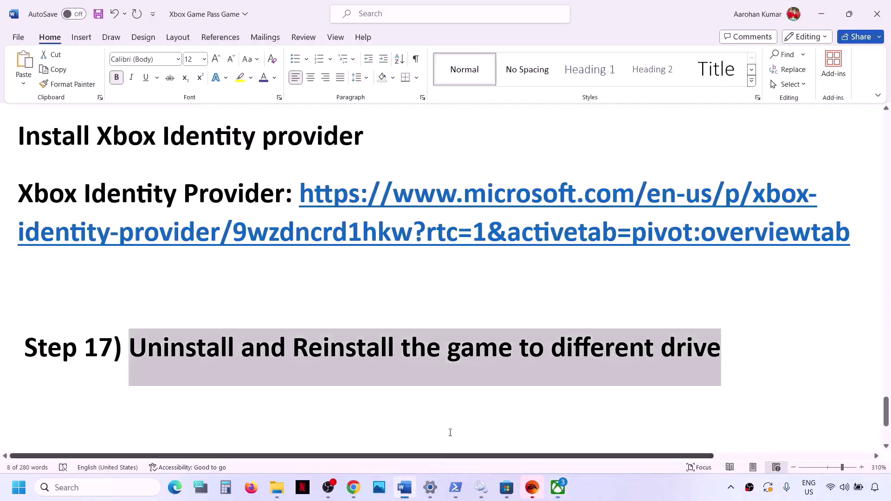
pyautogui.scroll(-3, 305, 323)
pyautogui.scroll(-1, 305, 323)
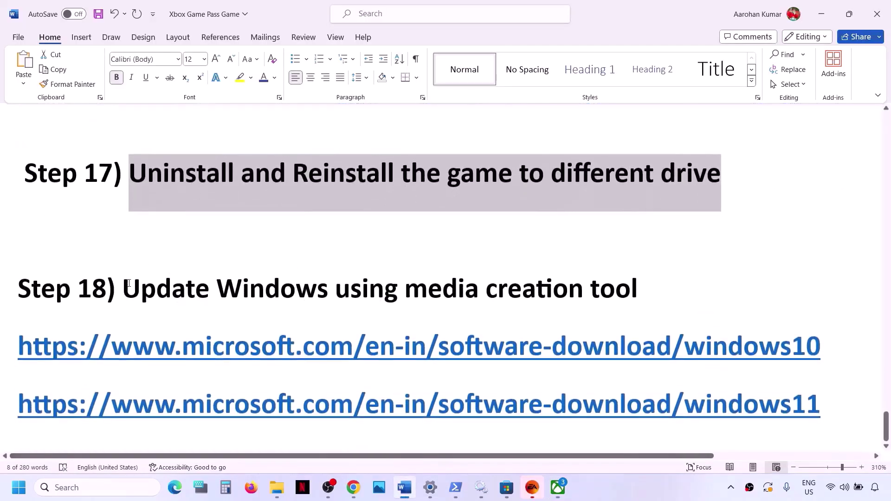
pyautogui.moveTo(129, 283); pyautogui.dragTo(678, 276)
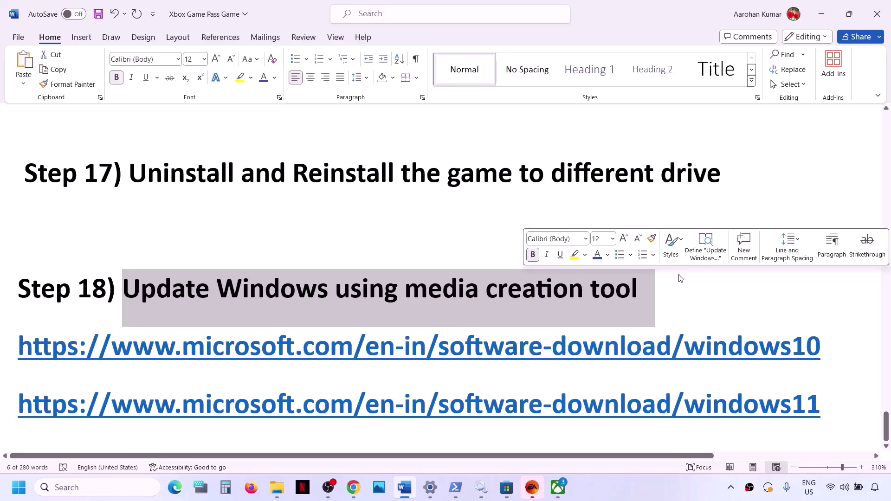
pyautogui.moveTo(212, 358); pyautogui.dragTo(656, 363)
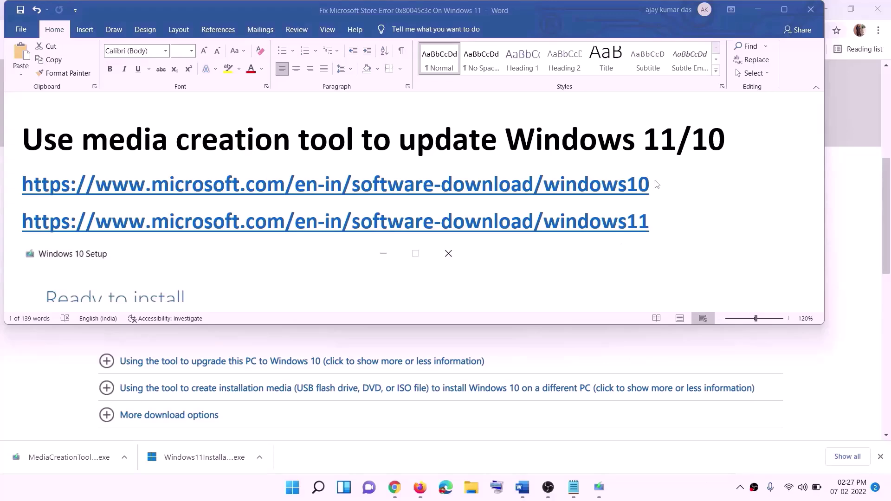
pyautogui.tripleClick(243, 181)
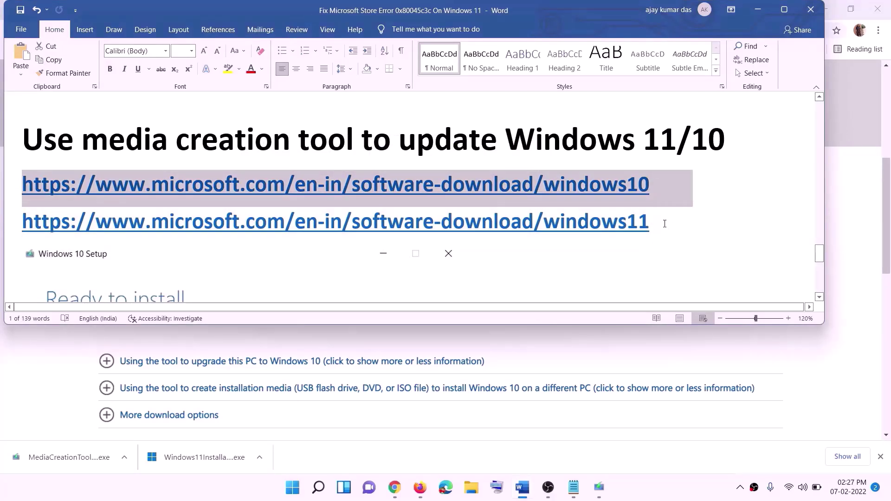
pyautogui.tripleClick(665, 224)
# - Minimize Word and look over the Download Windows 10 page in Chrome
pyautogui.click(757, 10)
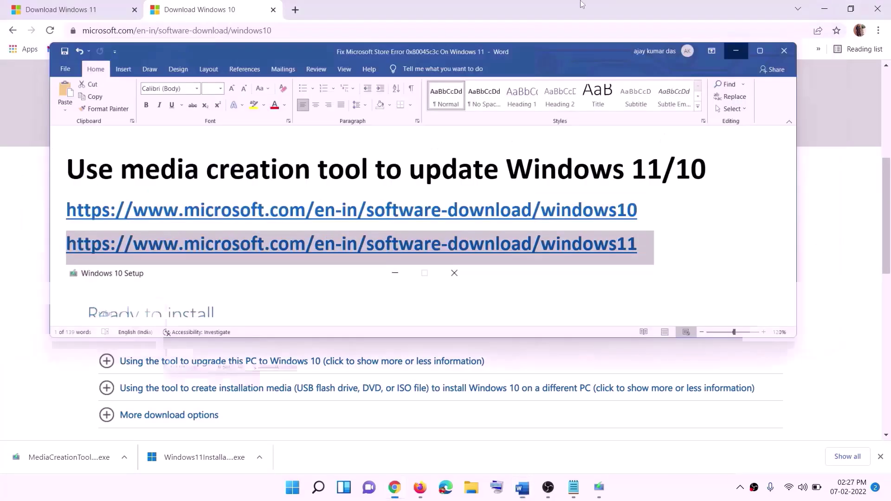
pyautogui.scroll(8, 374, 233)
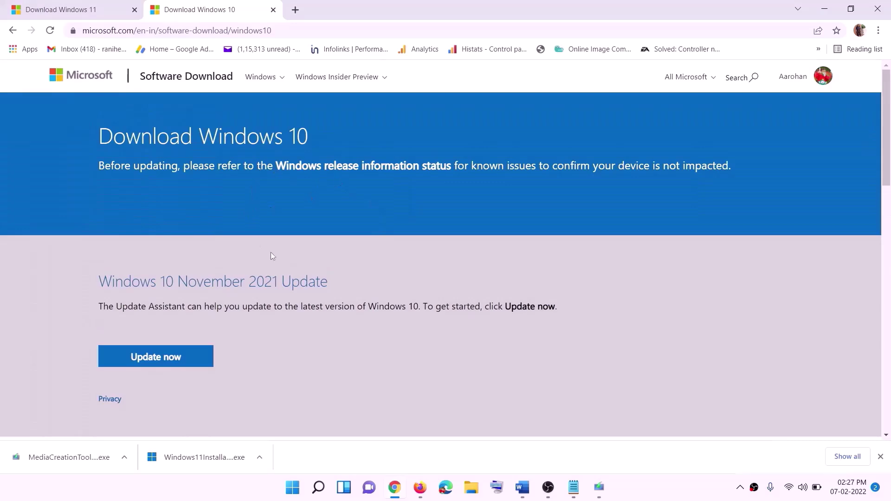
pyautogui.scroll(-5, 272, 257)
pyautogui.moveTo(106, 280); pyautogui.dragTo(198, 280)
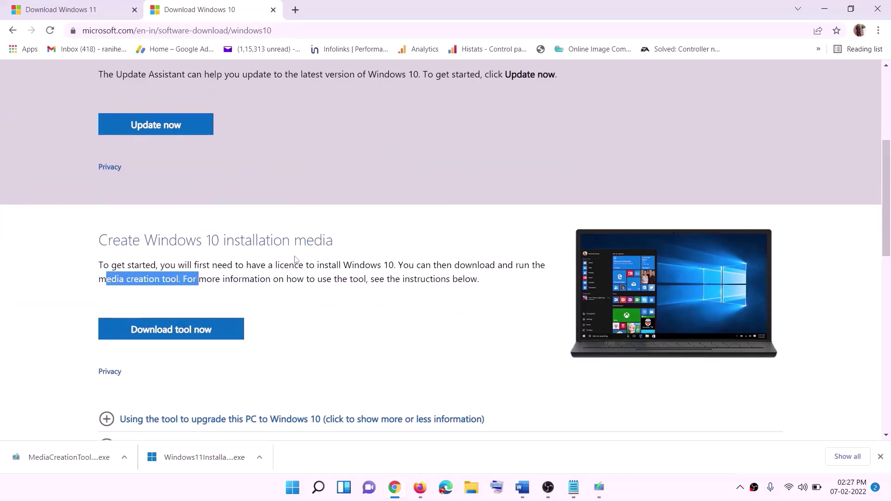
pyautogui.scroll(-2, 284, 251)
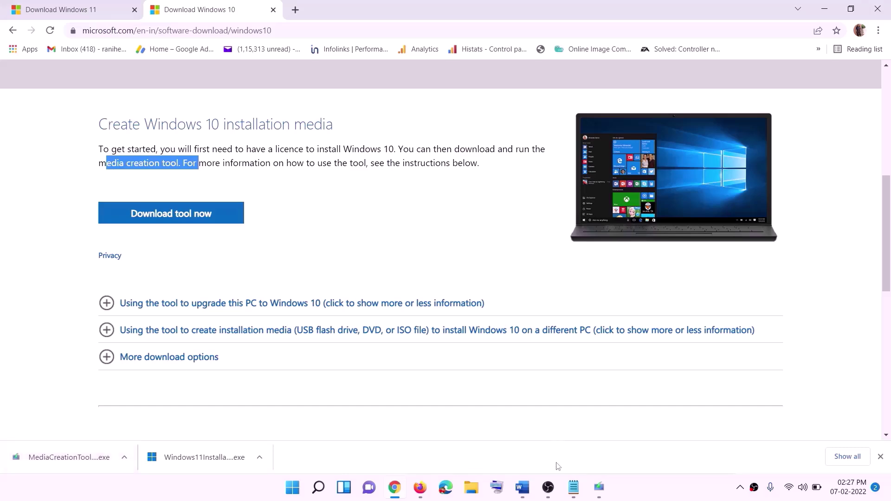
# - Accept the Windows 10 Setup license terms and start downloading with 'Upgrade this PC now'
pyautogui.click(604, 491)
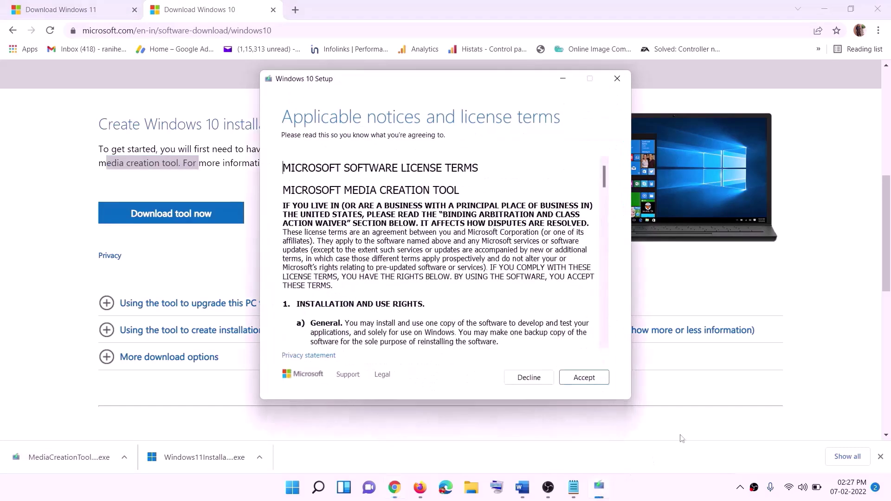
pyautogui.click(583, 377)
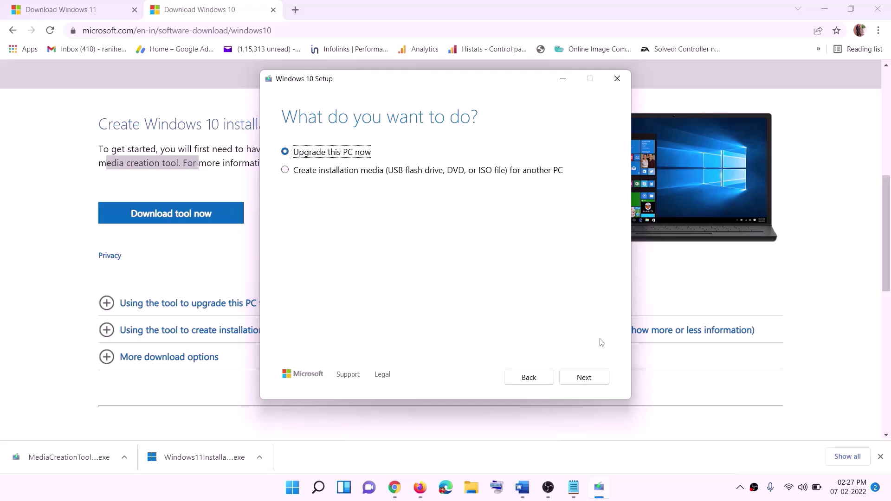
pyautogui.click(584, 379)
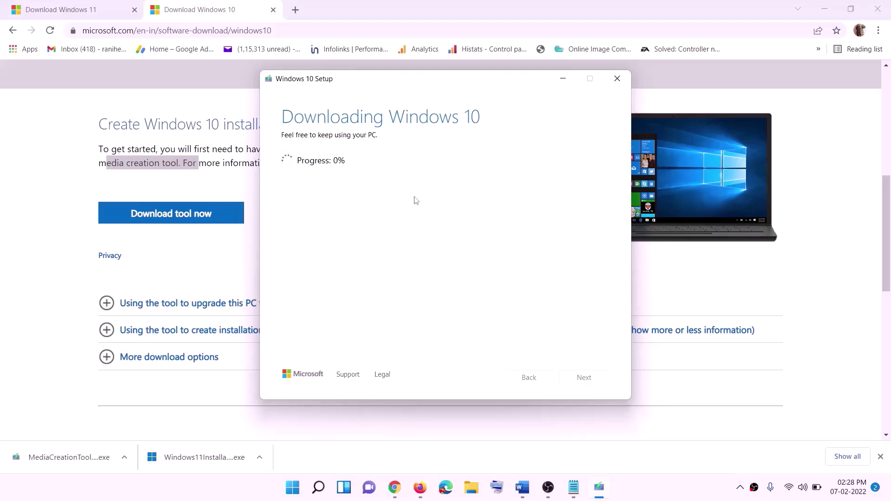
pyautogui.click(658, 496)
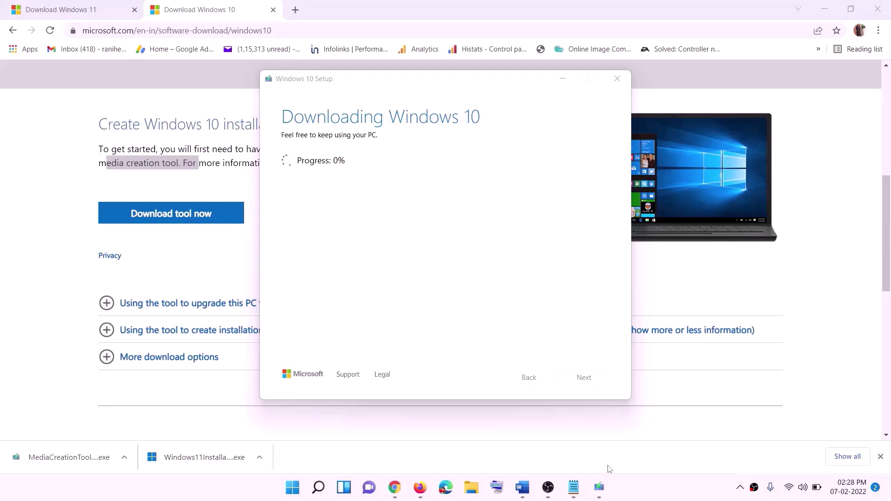
# - Maximize the Word step list and scroll through the pictured Windows 10 Ready to install screen
pyautogui.click(522, 488)
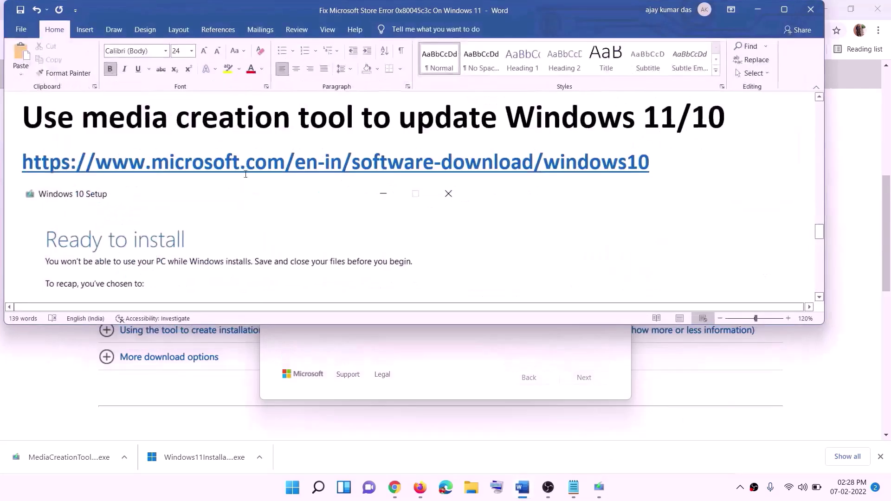
pyautogui.scroll(-1, 93, 225)
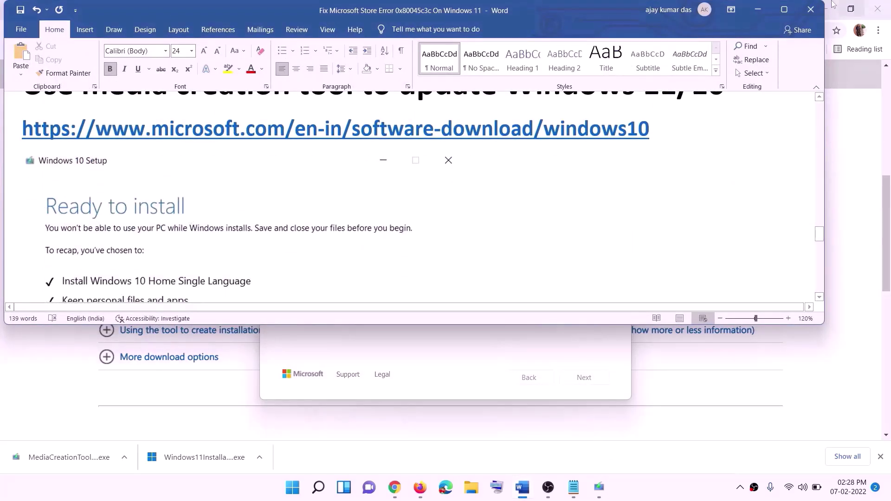
pyautogui.click(784, 10)
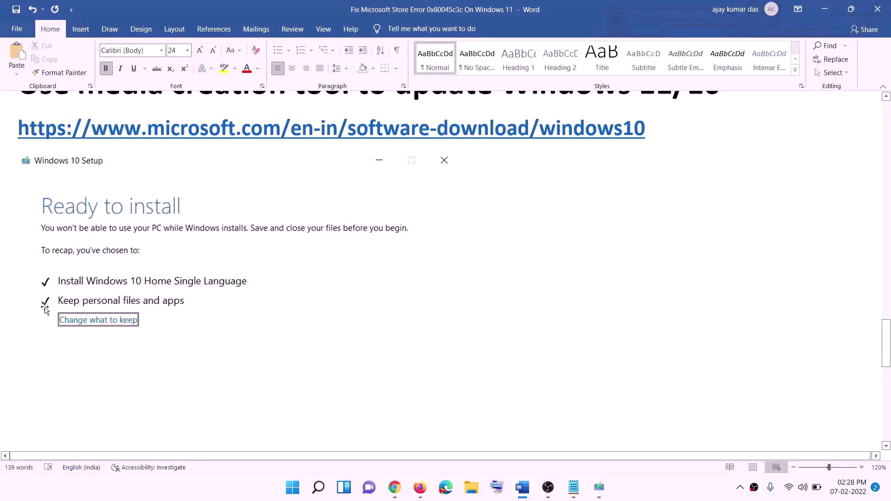
pyautogui.scroll(-4, 458, 322)
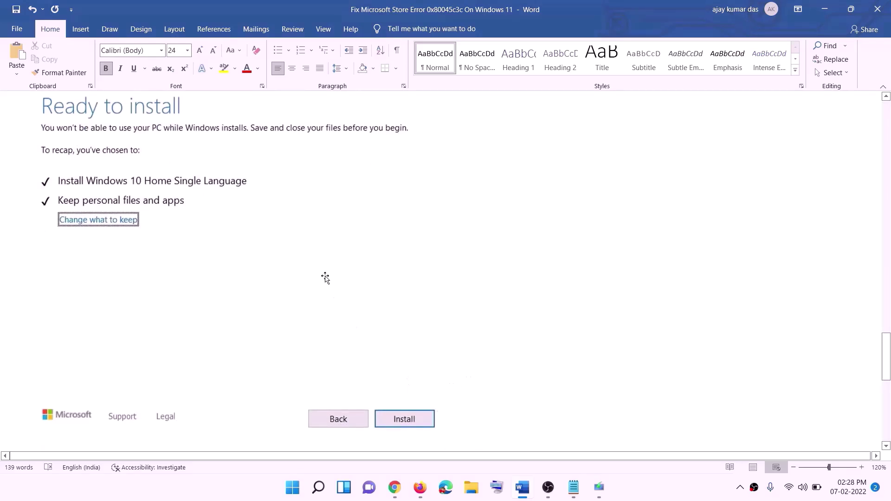
pyautogui.scroll(1, 364, 286)
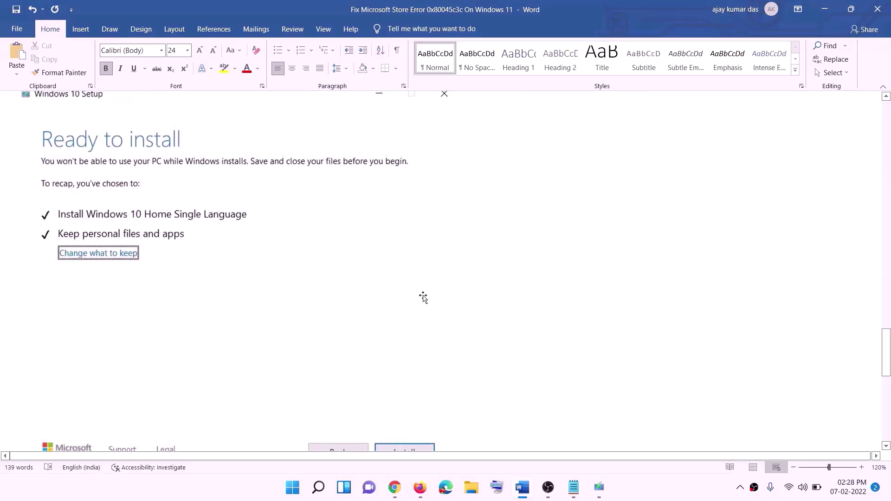
pyautogui.click(642, 491)
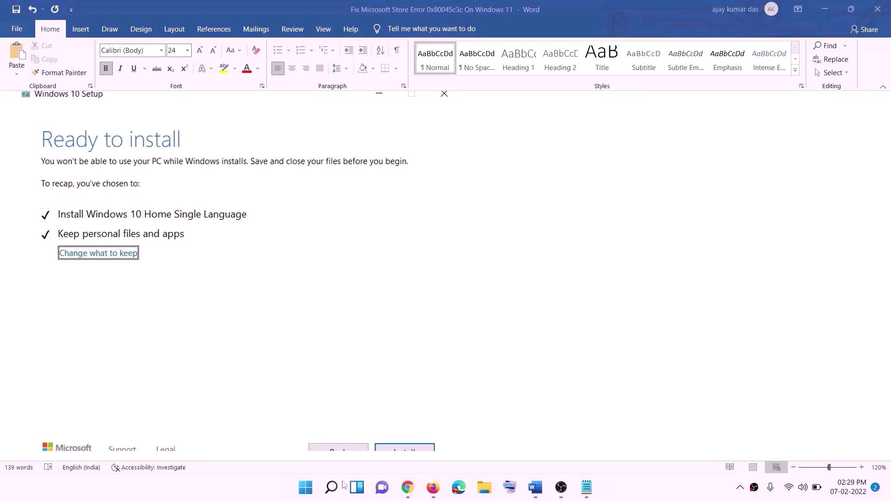
# - Download the Windows 11 media creation tool from Chrome and launch it with administrator approval
pyautogui.click(408, 490)
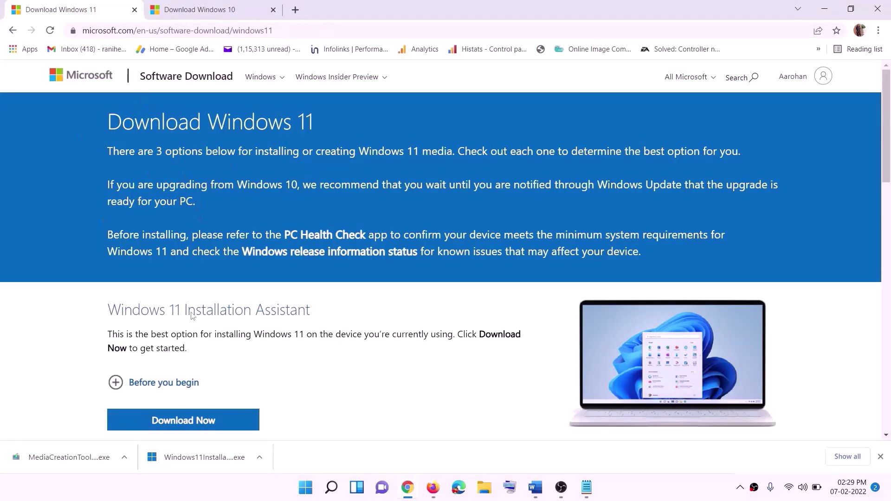
pyautogui.scroll(-5, 192, 316)
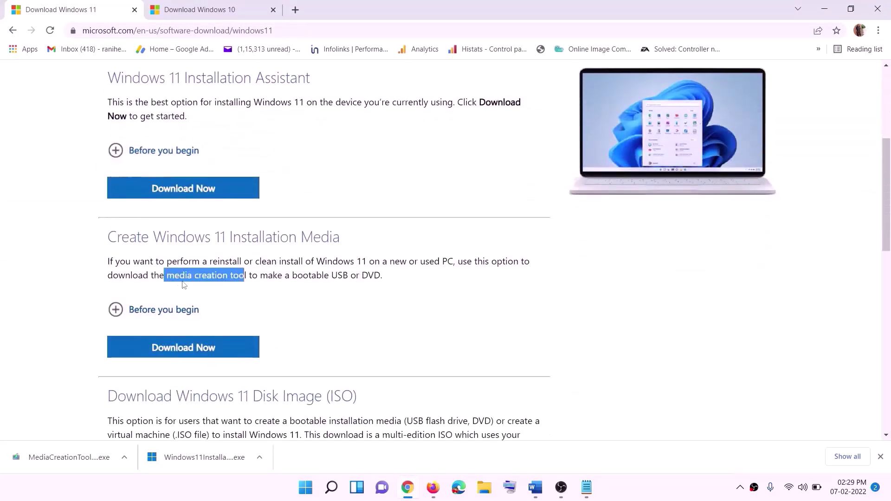
pyautogui.moveTo(184, 285); pyautogui.dragTo(257, 279)
pyautogui.click(177, 354)
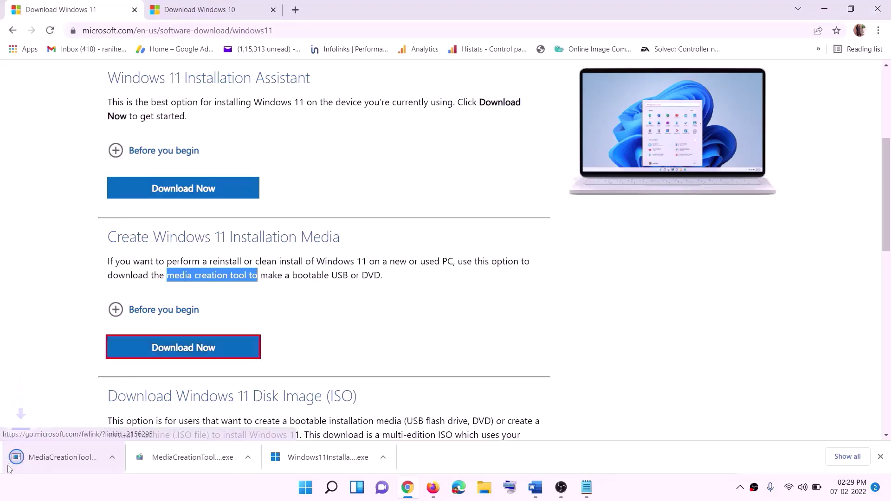
pyautogui.click(80, 459)
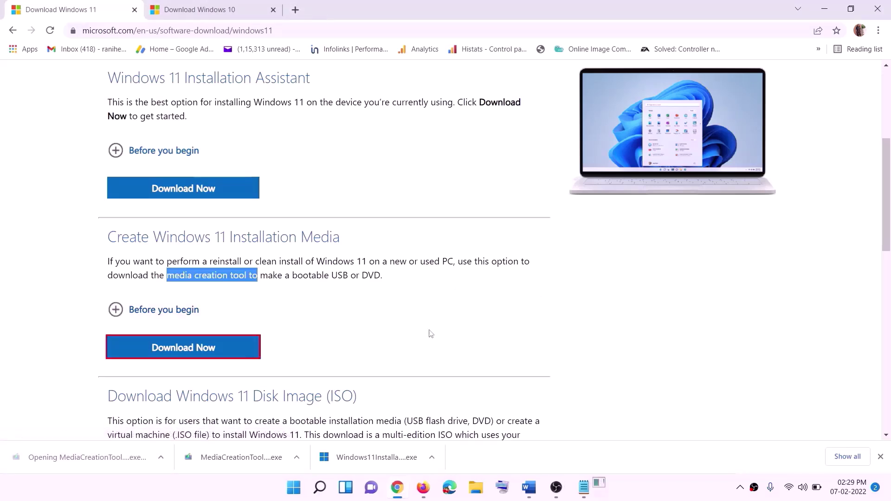
pyautogui.click(393, 342)
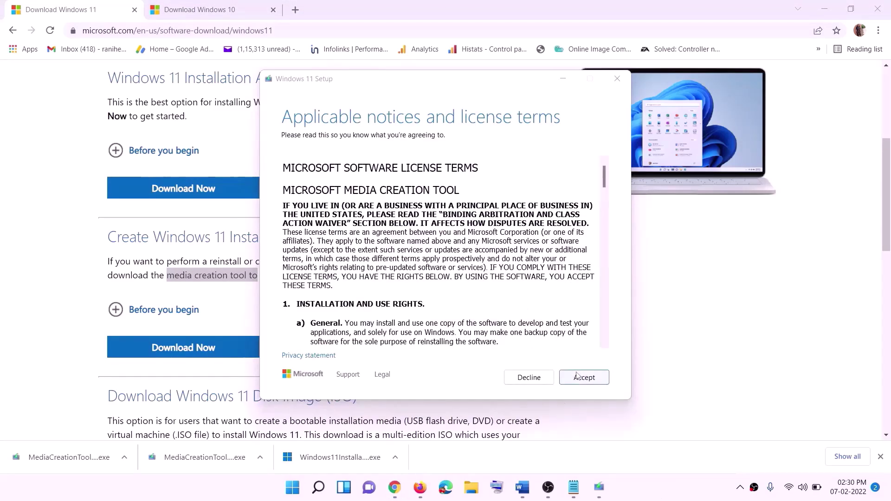
# - Accept the Windows 11 terms and save an ISO file named Windows to the Desktop
pyautogui.click(564, 379)
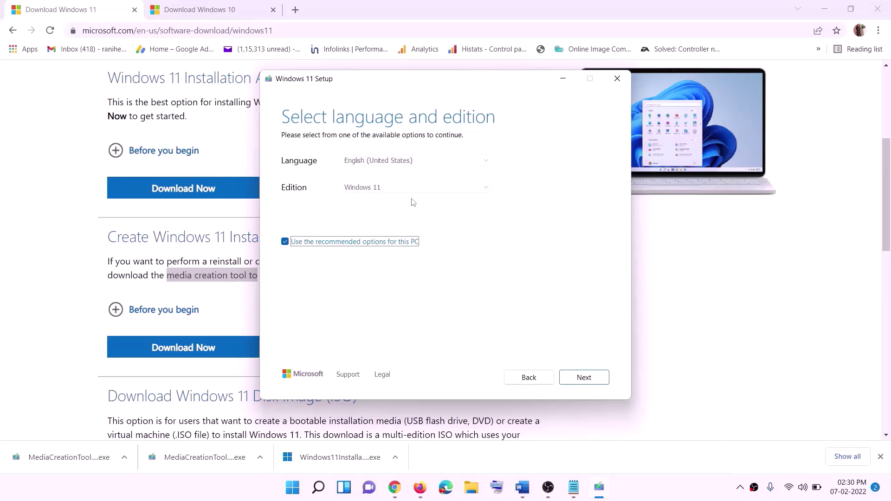
pyautogui.click(577, 378)
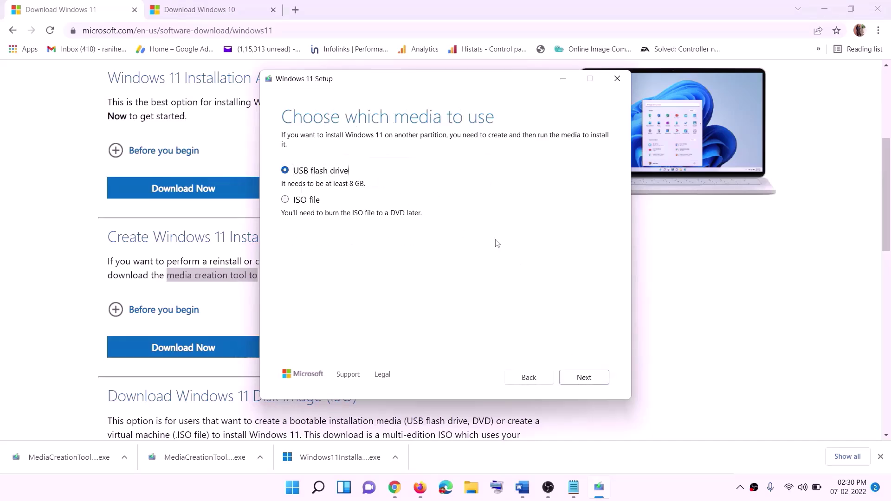
pyautogui.click(331, 201)
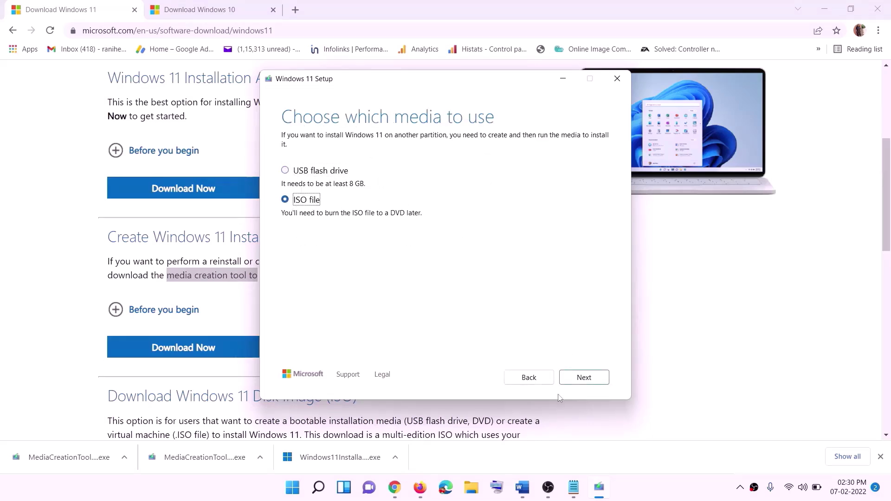
pyautogui.click(584, 378)
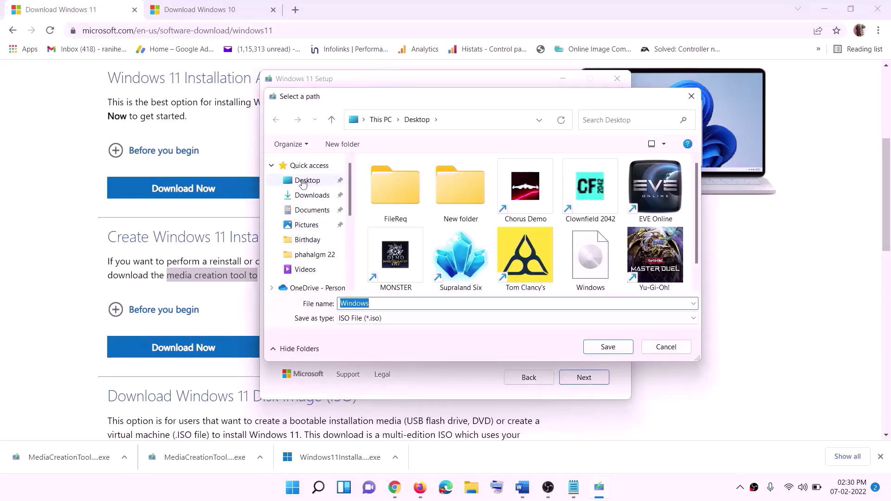
pyautogui.click(309, 181)
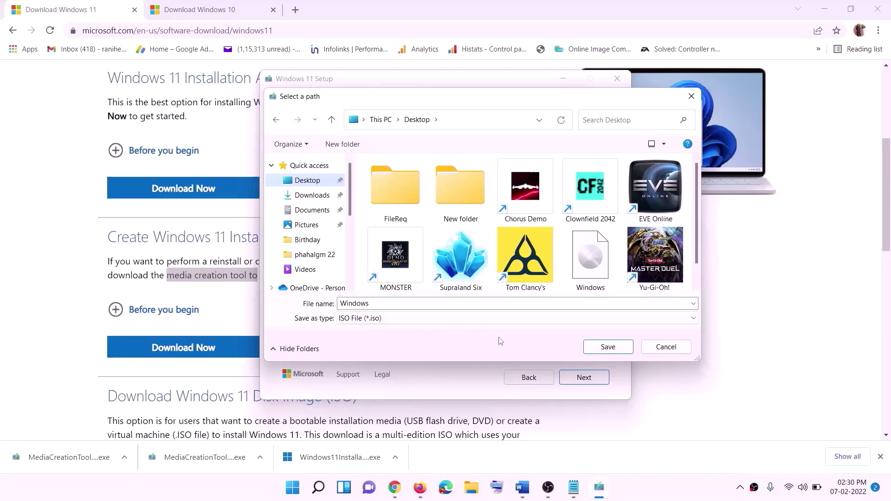
pyautogui.click(609, 349)
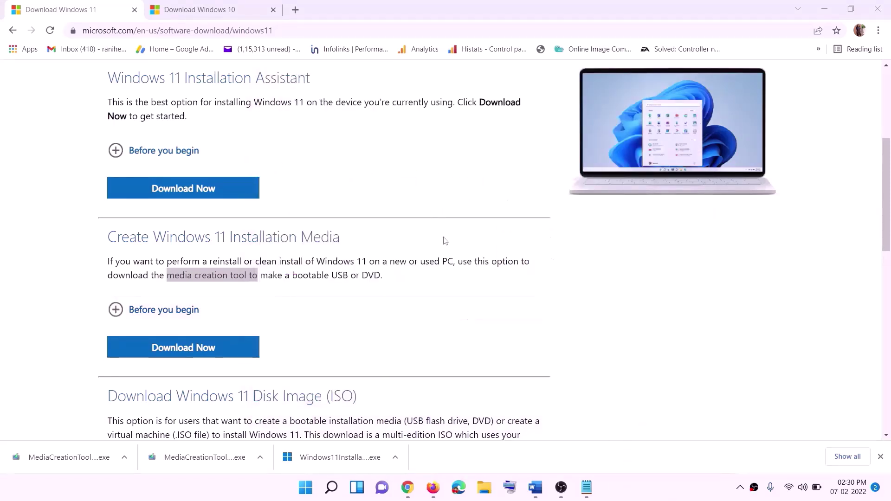
# - Mount the Windows ISO from the Desktop and run its setup until it checks for updates
pyautogui.press('super+d')
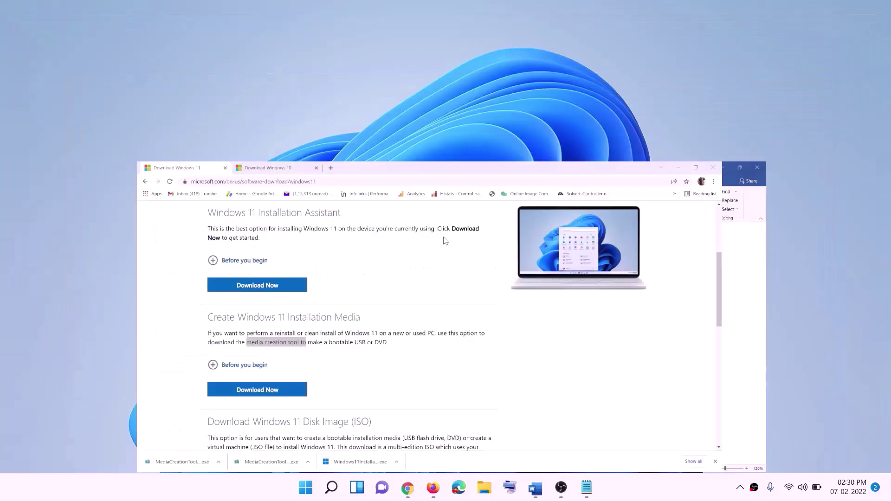
pyautogui.moveTo(216, 28); pyautogui.dragTo(353, 277)
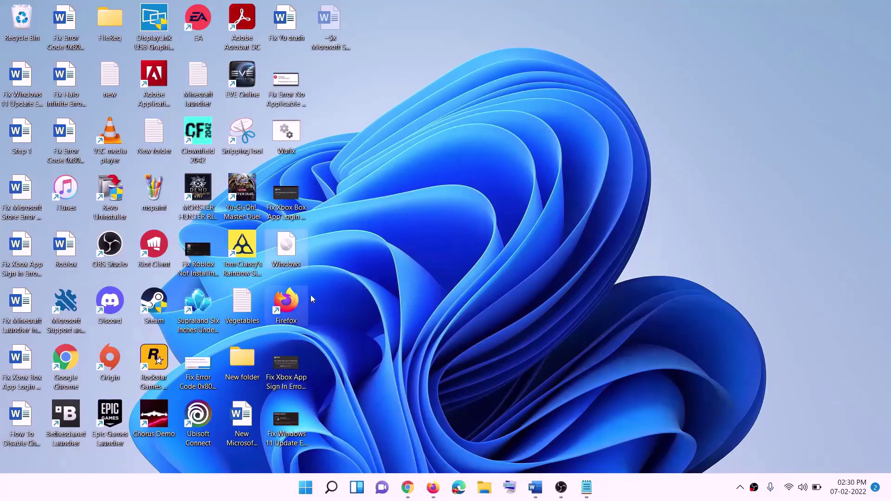
pyautogui.doubleClick(288, 254)
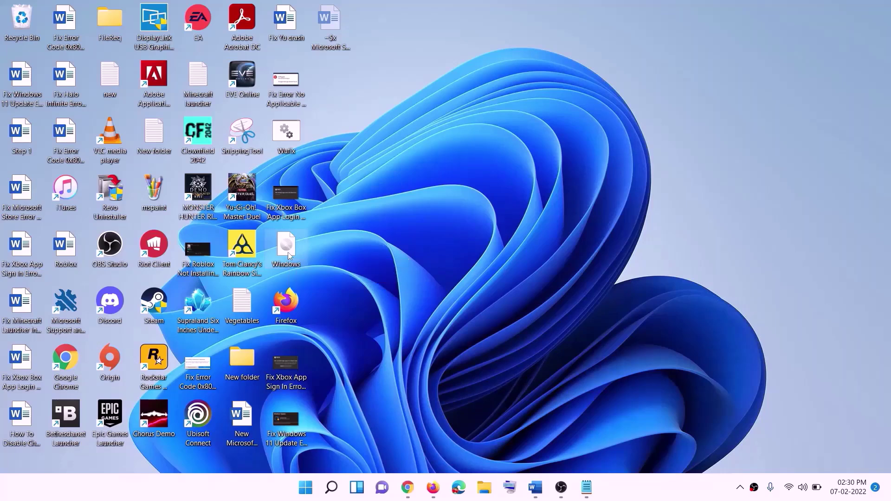
pyautogui.click(281, 325)
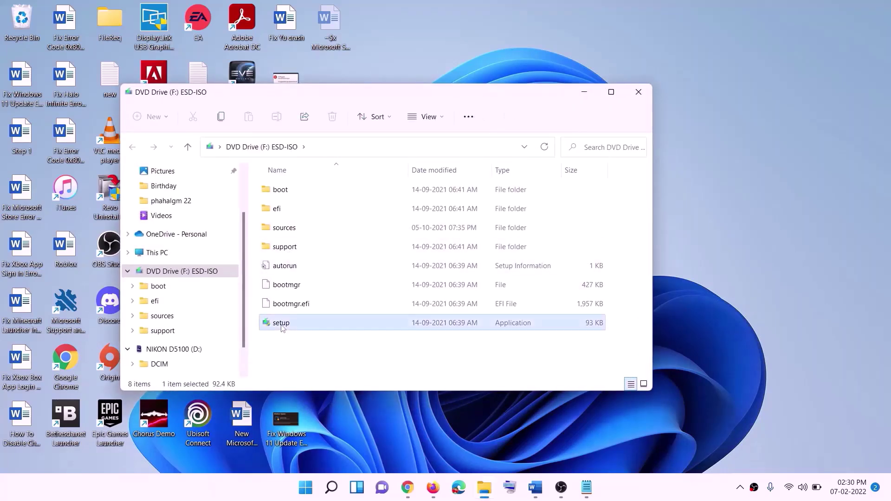
pyautogui.doubleClick(304, 323)
pyautogui.click(367, 365)
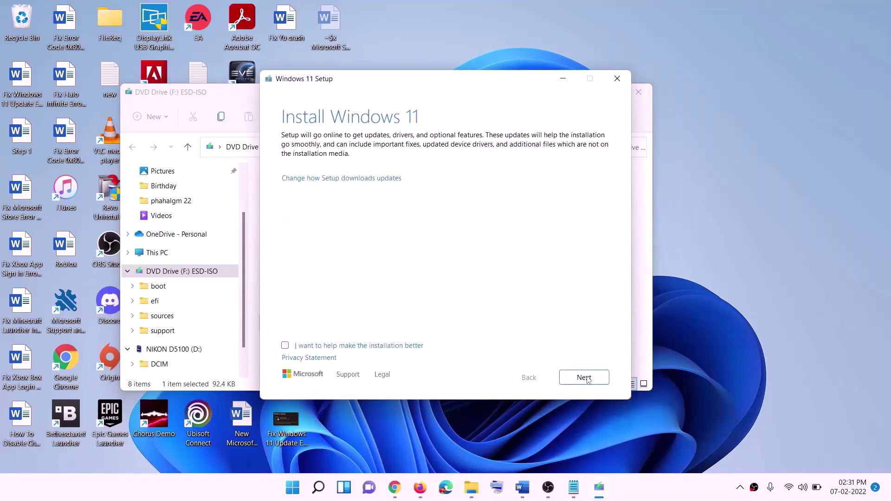
pyautogui.click(586, 379)
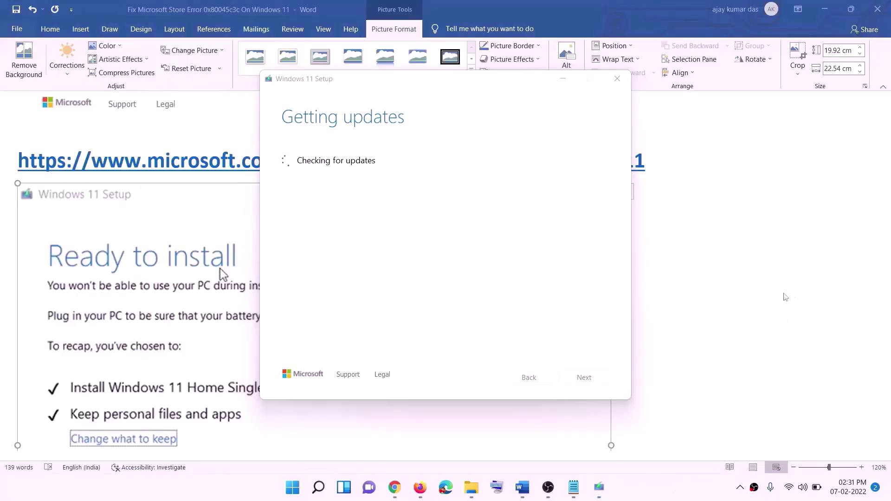
pyautogui.scroll(-2, 208, 233)
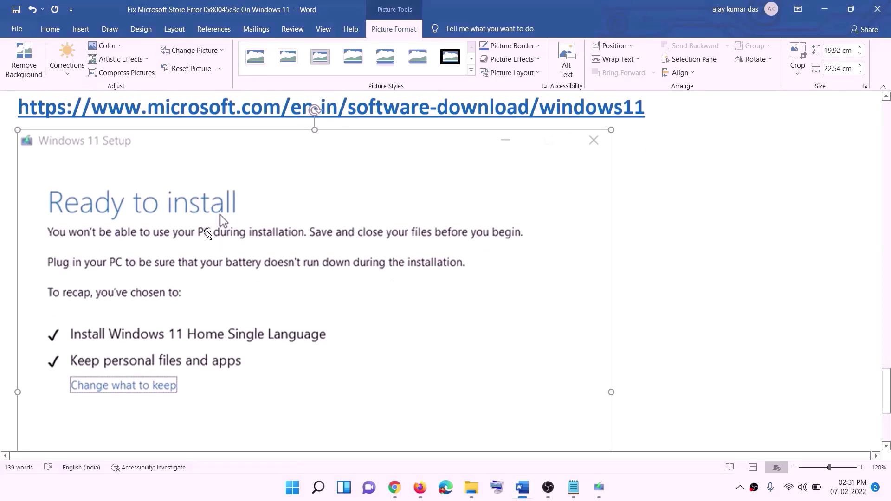
pyautogui.scroll(-2, 207, 233)
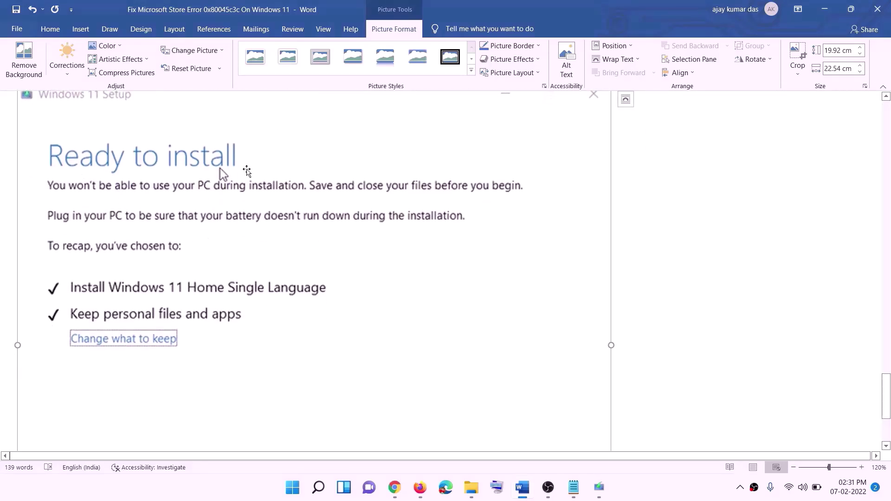
pyautogui.scroll(-1, 195, 269)
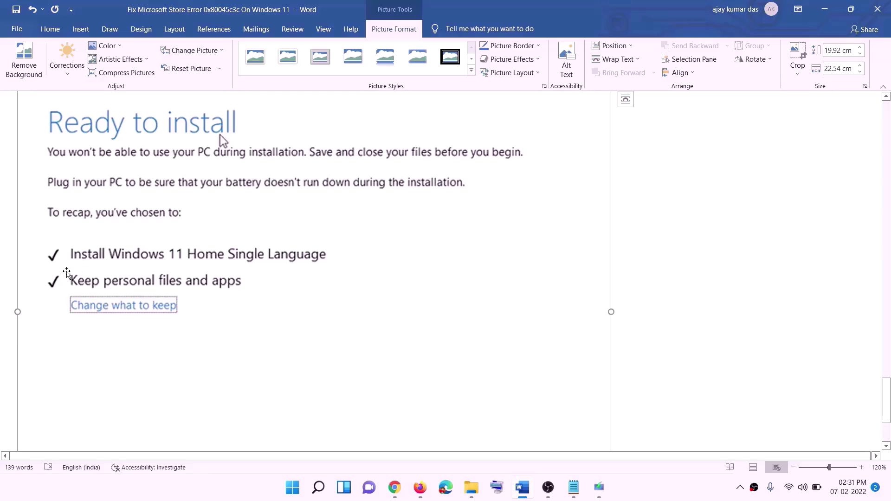
pyautogui.scroll(-3, 315, 291)
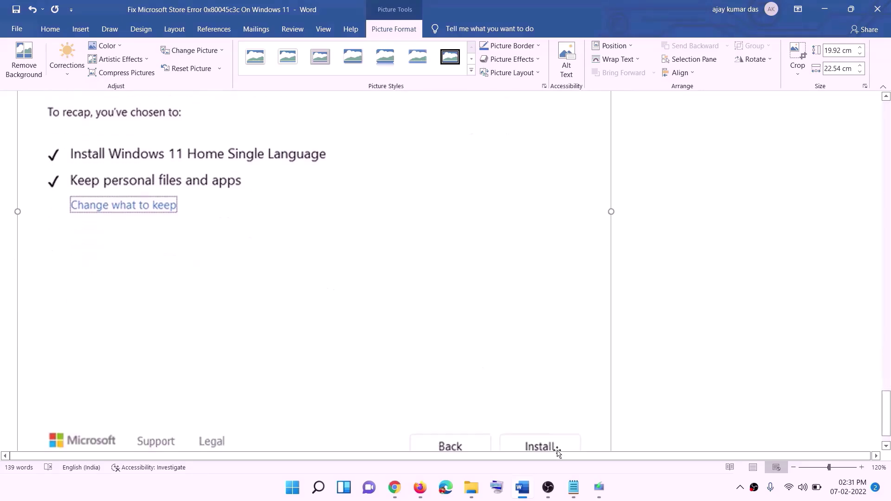
pyautogui.scroll(7, 474, 348)
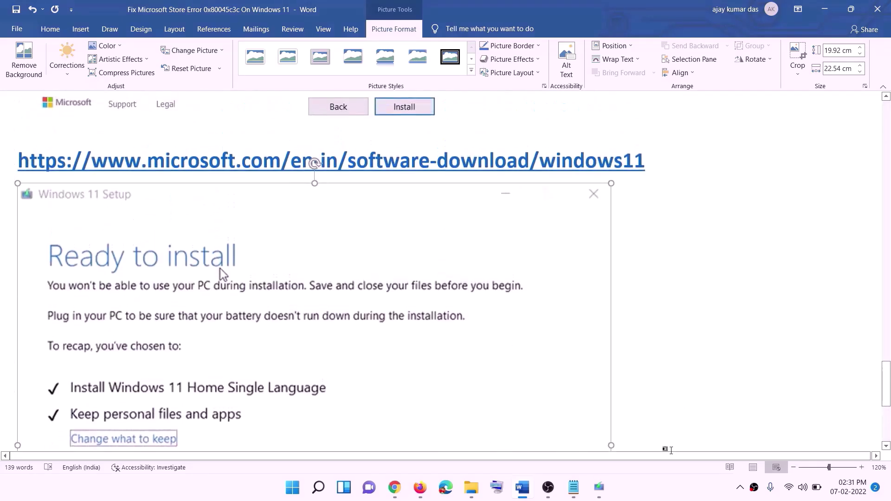